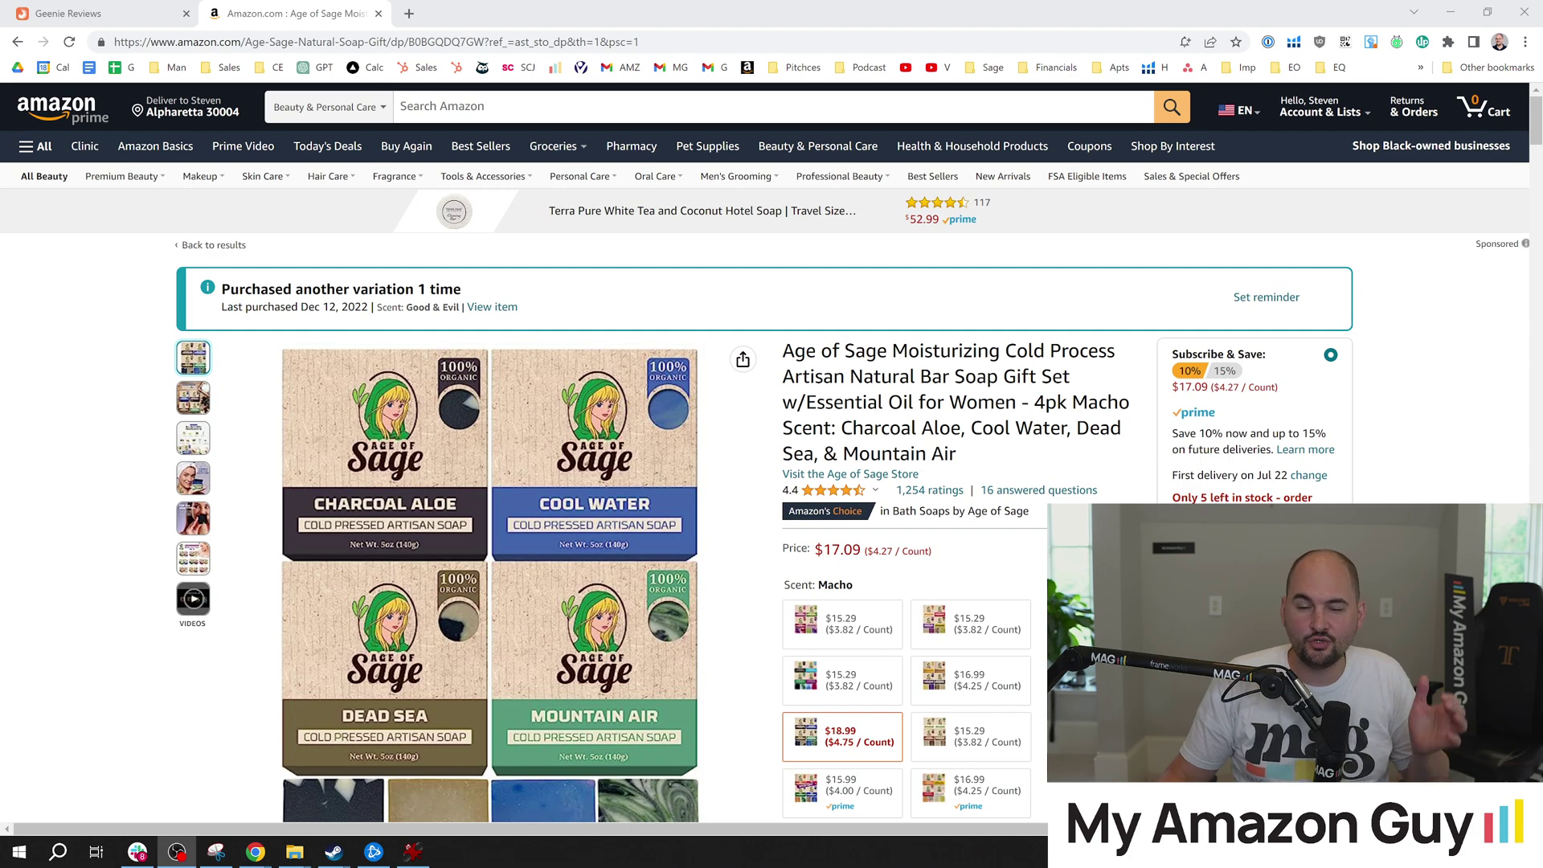
Step: Examine the Age of Sage soap listing on Amazon, previewing its gallery images
key(alt+Tab)
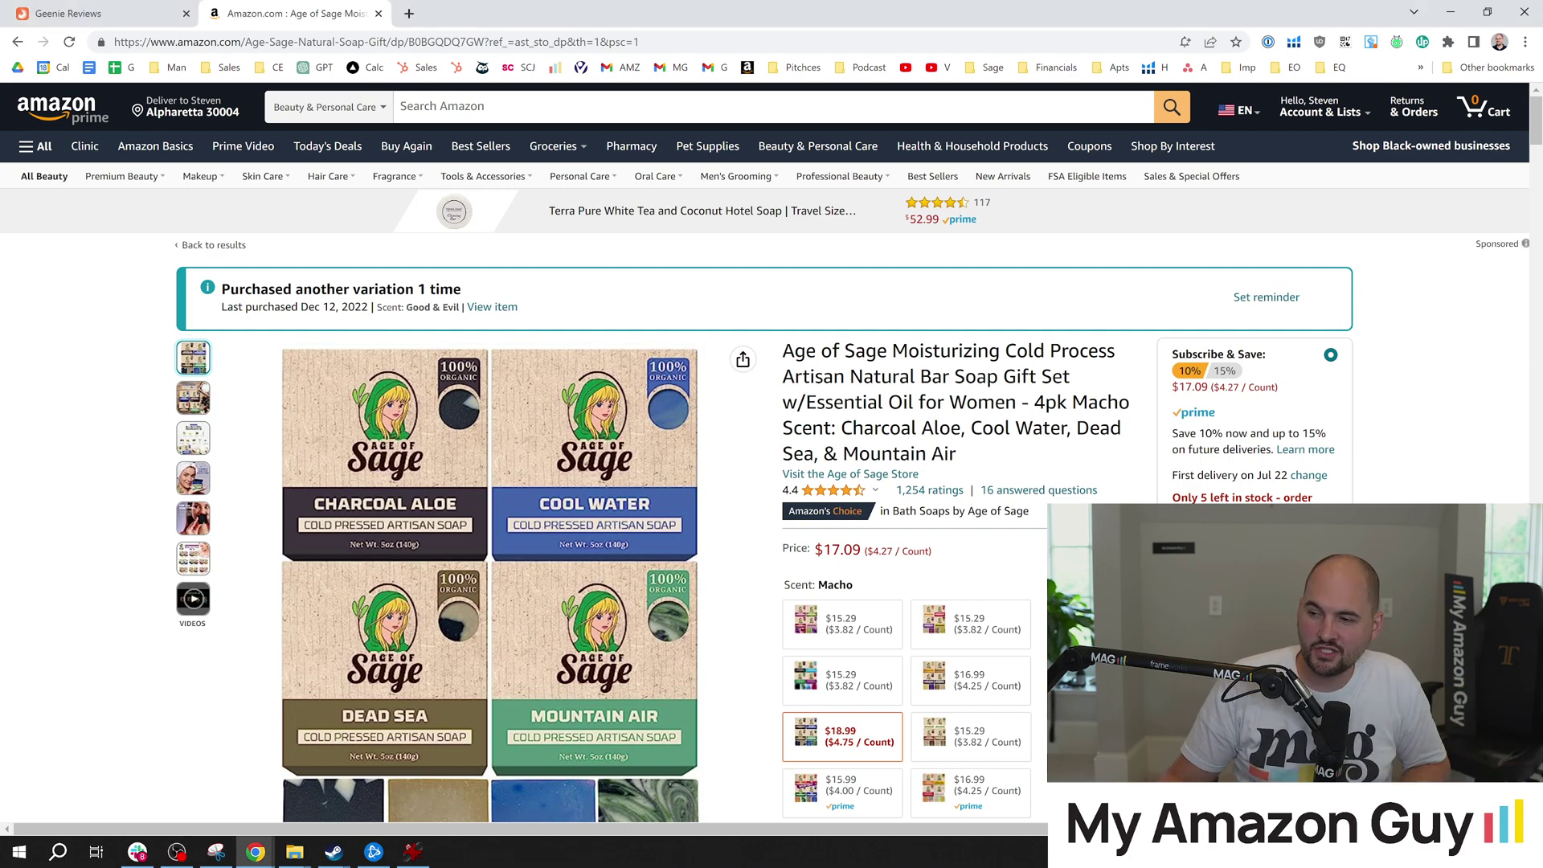
scroll(920, 370, down, 2)
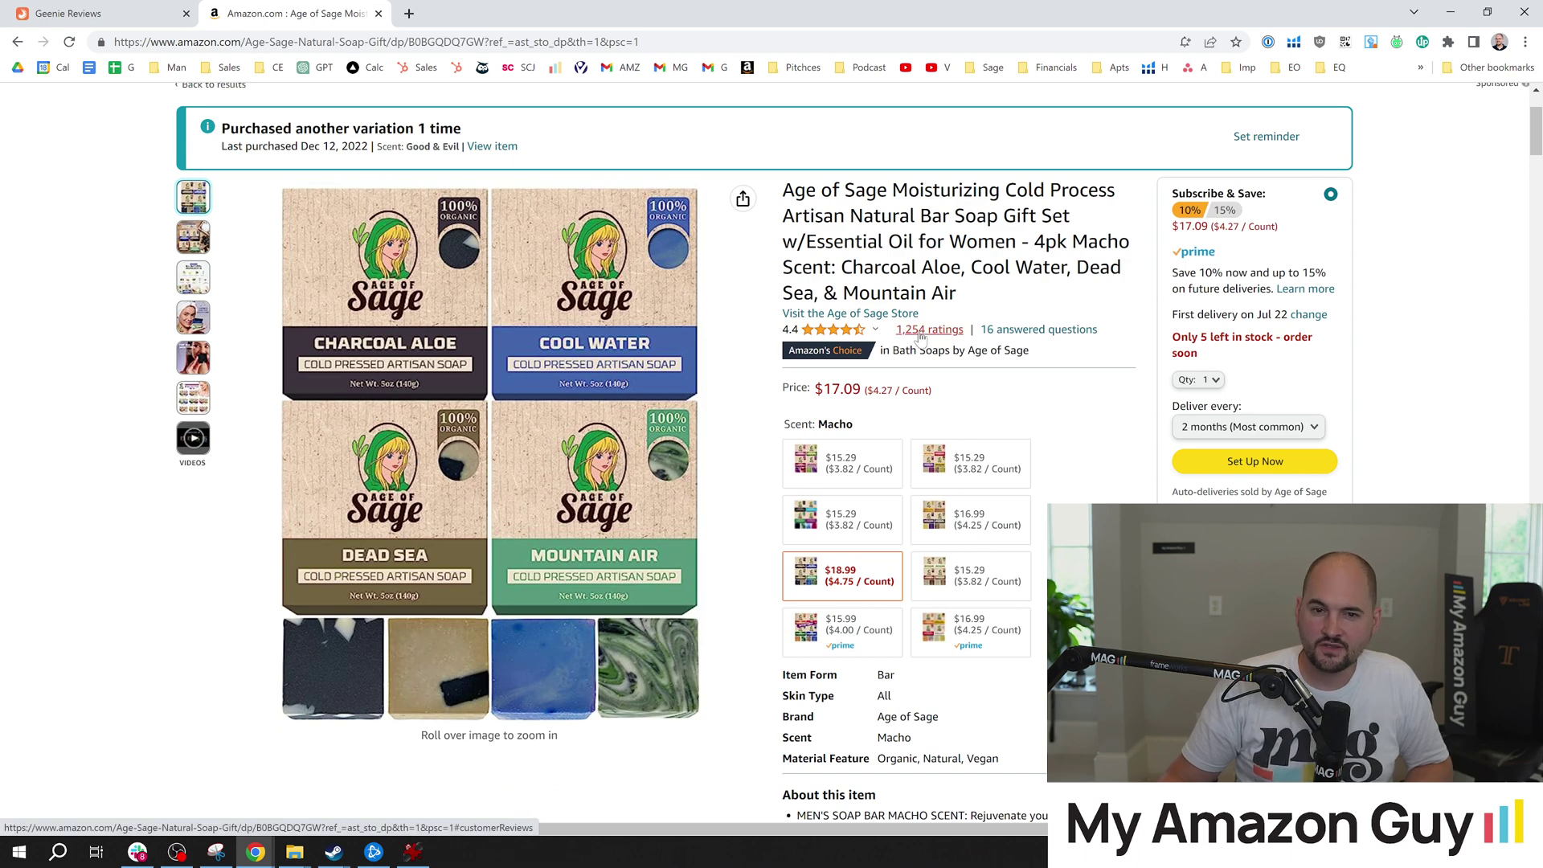
mouse_move(846, 334)
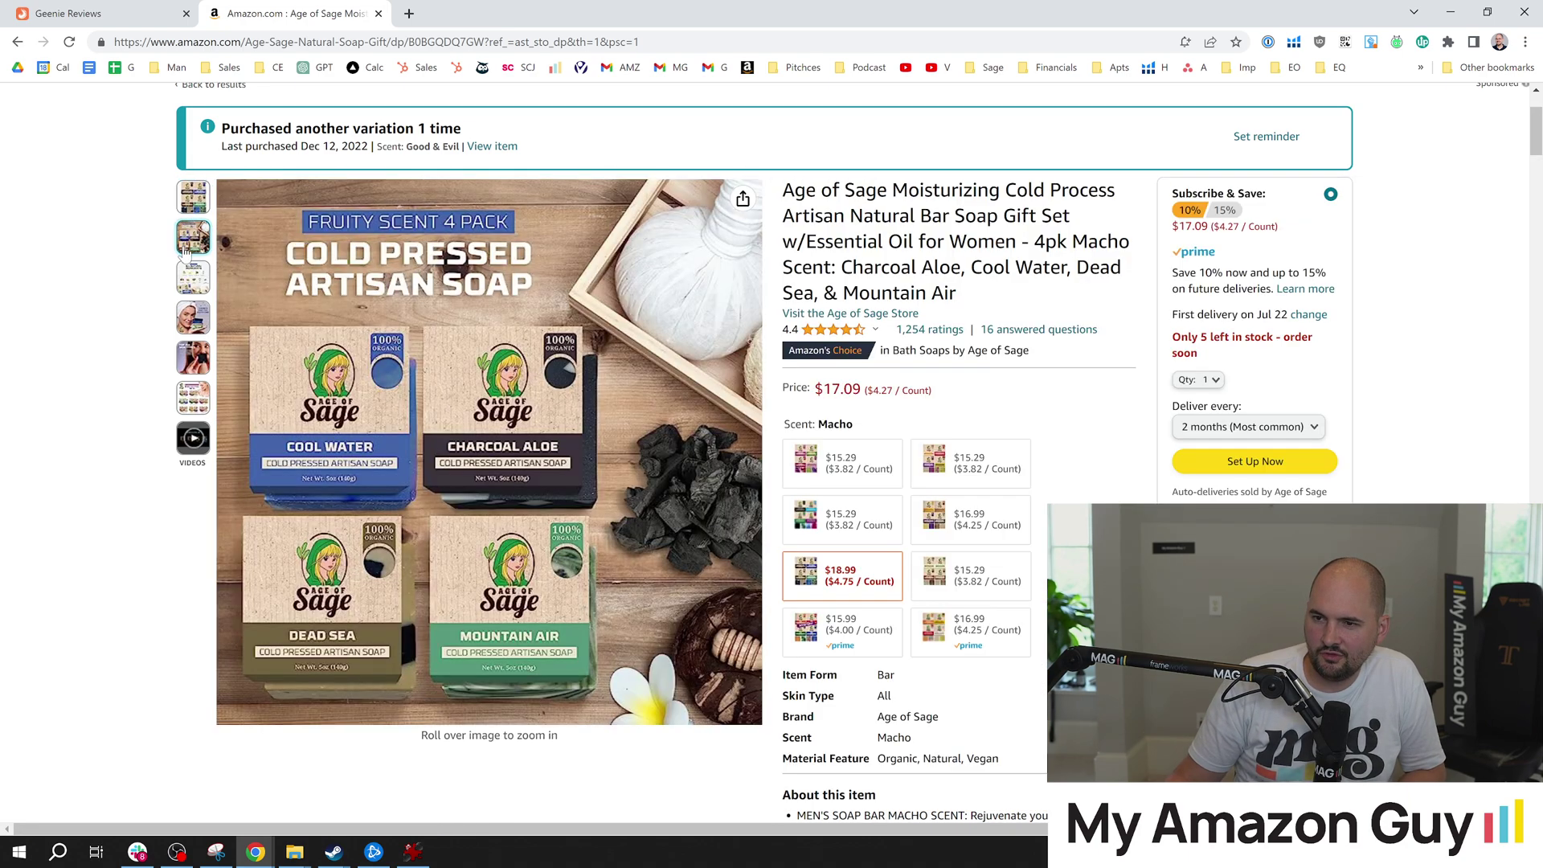
mouse_move(187, 271)
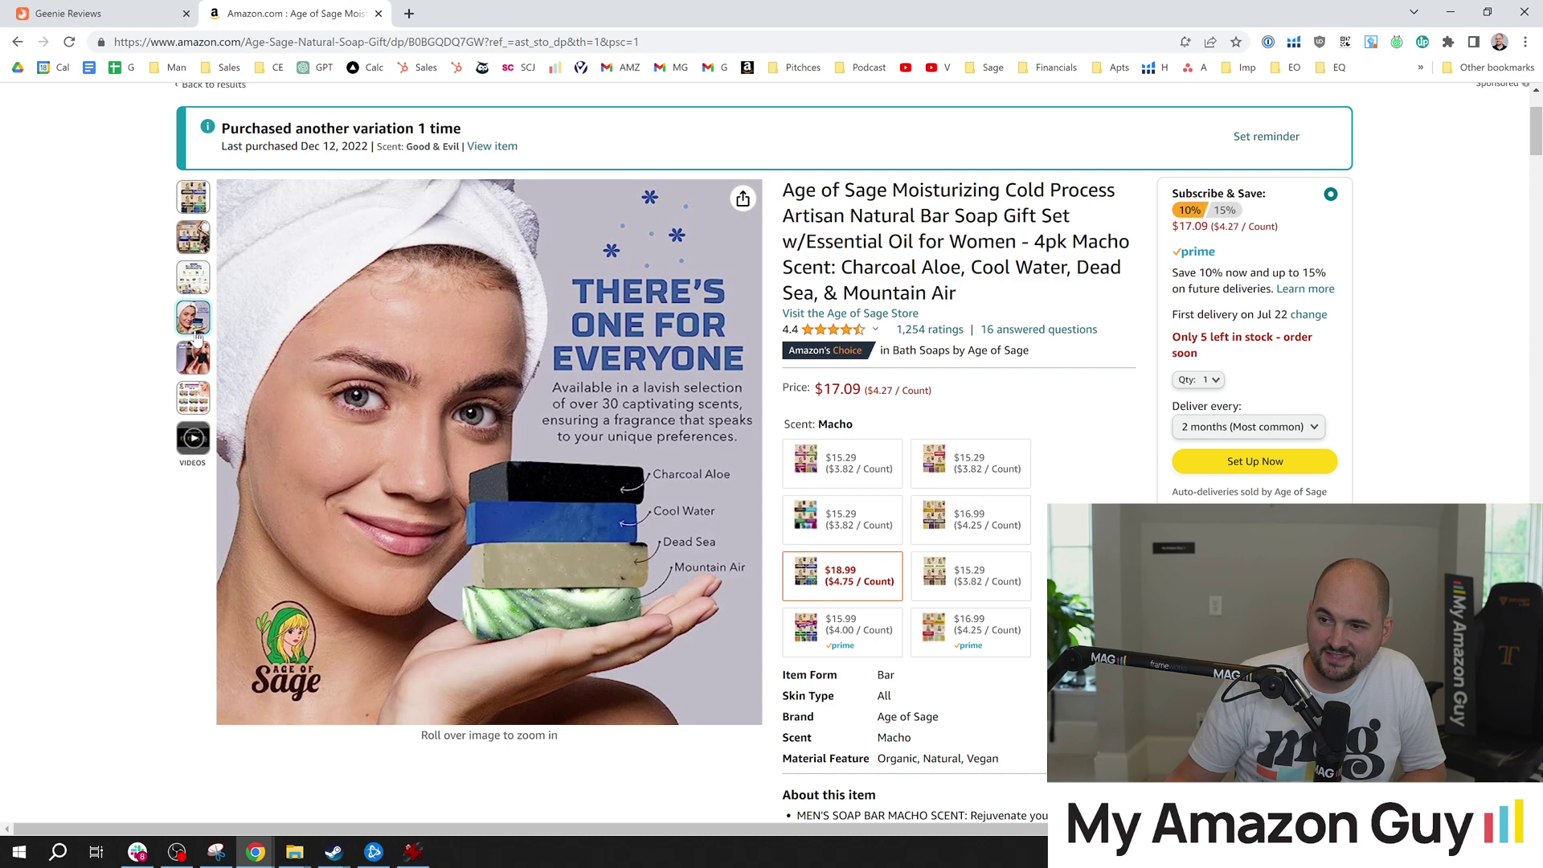
mouse_move(193, 366)
mouse_move(496, 314)
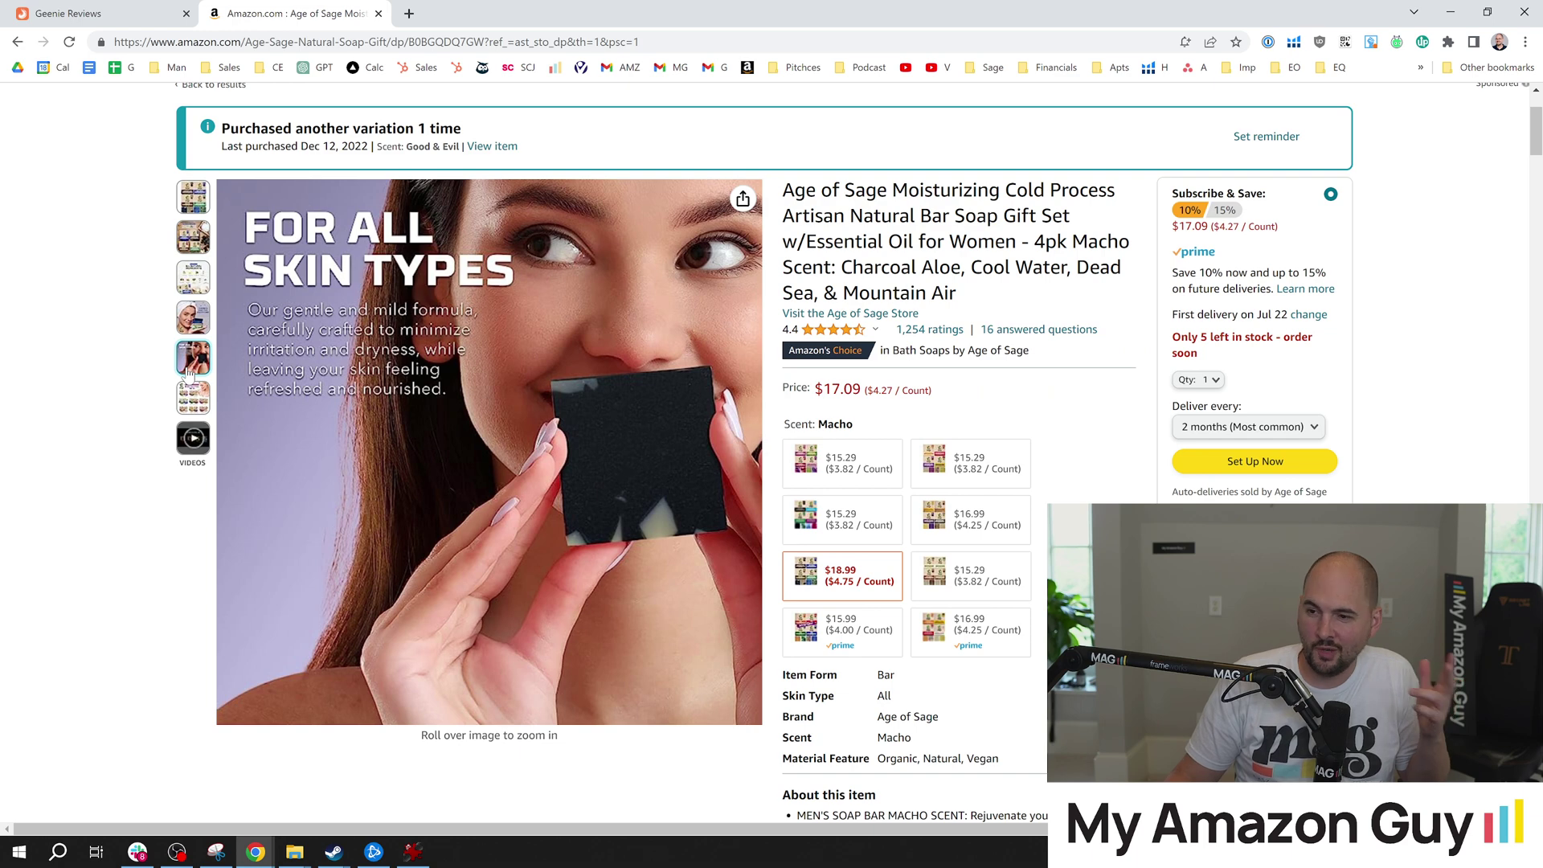
mouse_move(192, 332)
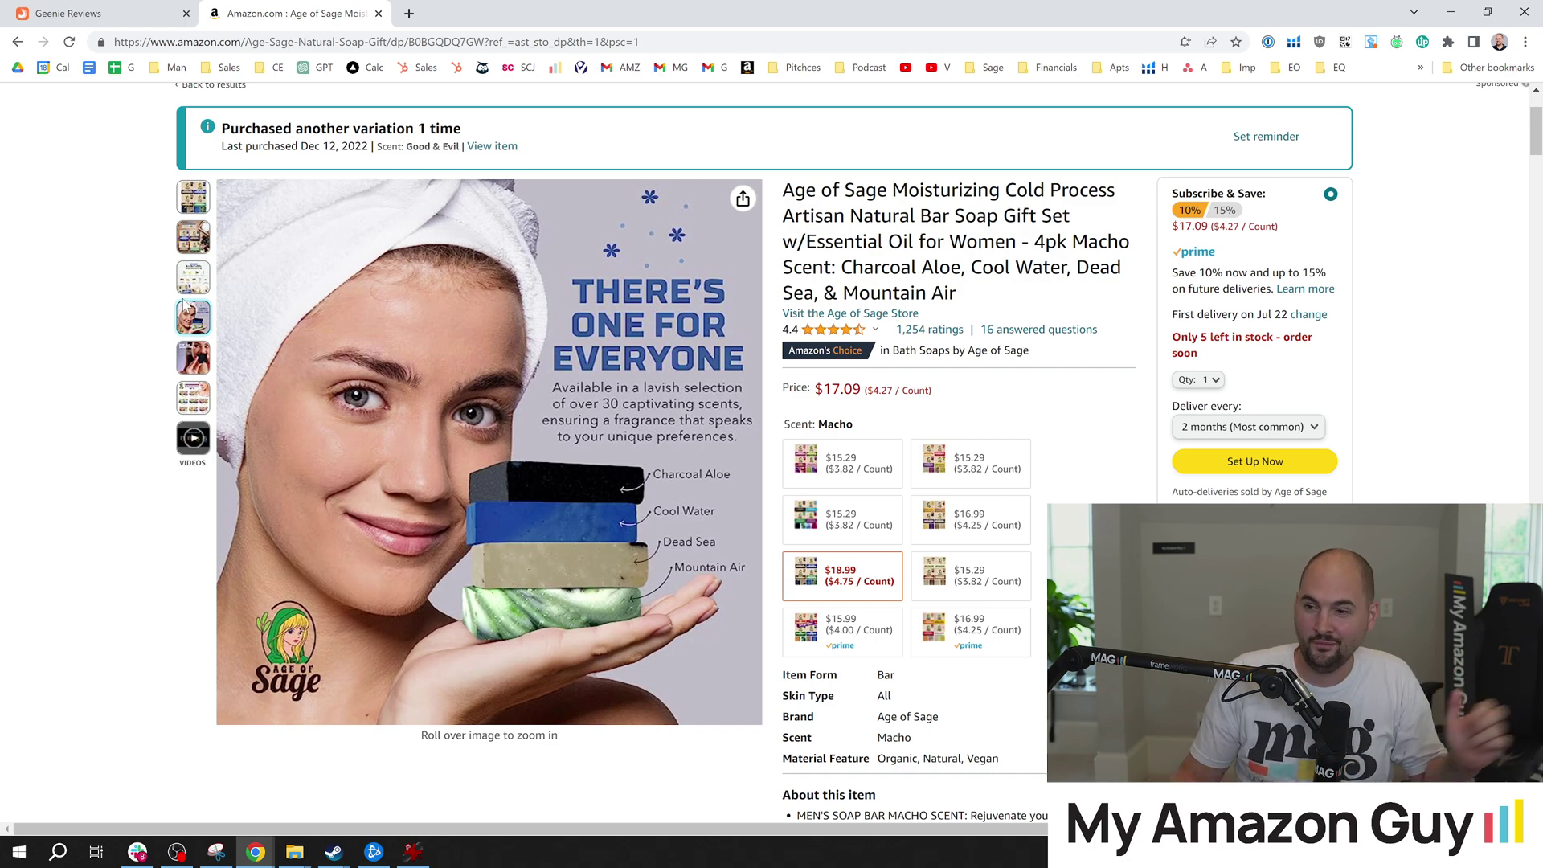
mouse_move(550, 266)
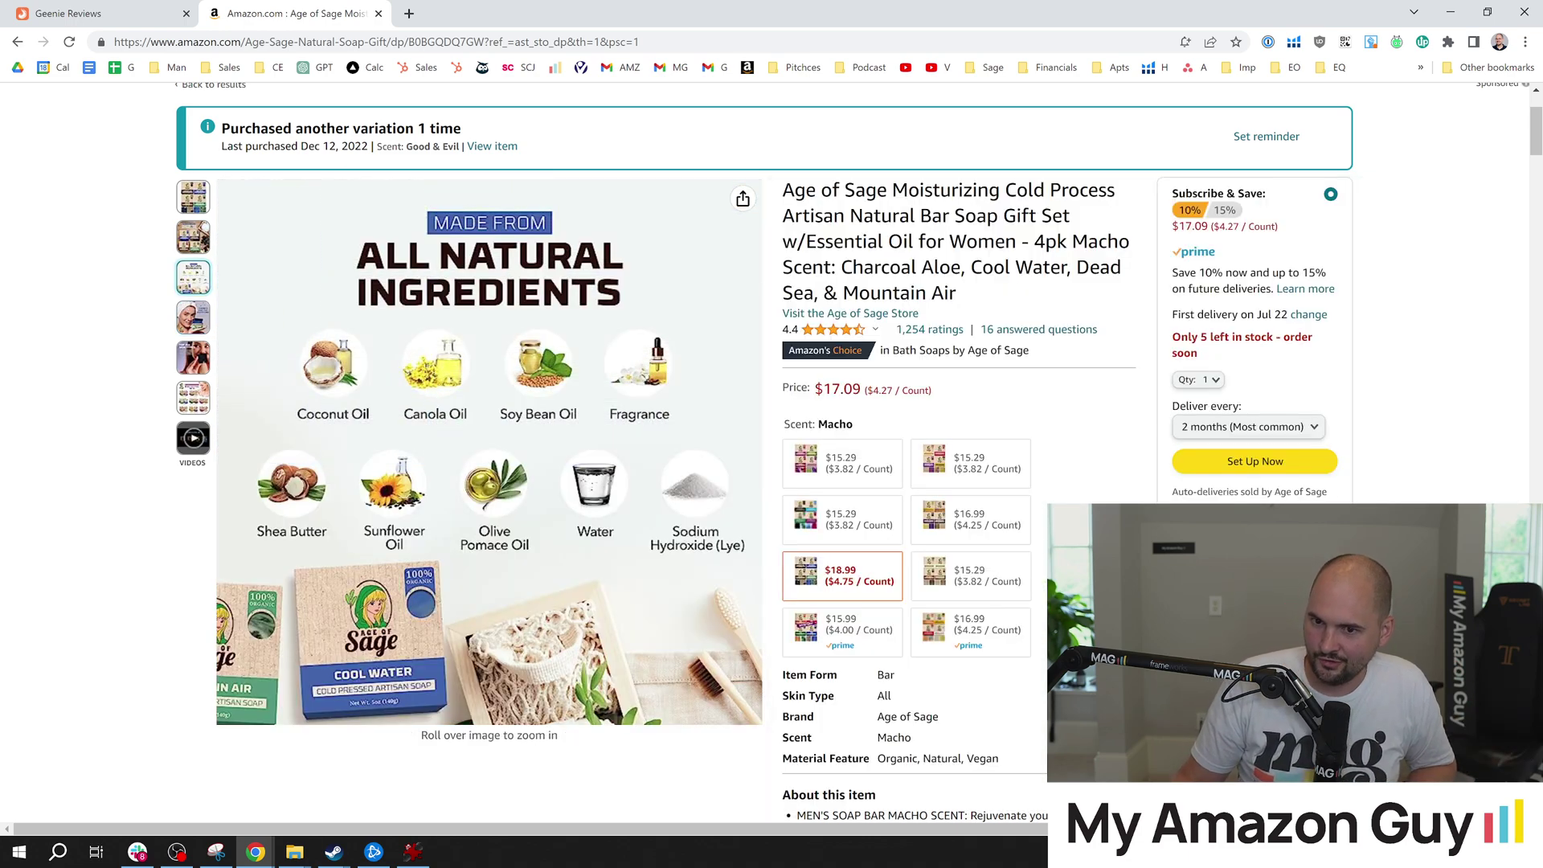
Step: Open the product's ratings section and look through the star breakdown and top customer reviews
click(928, 330)
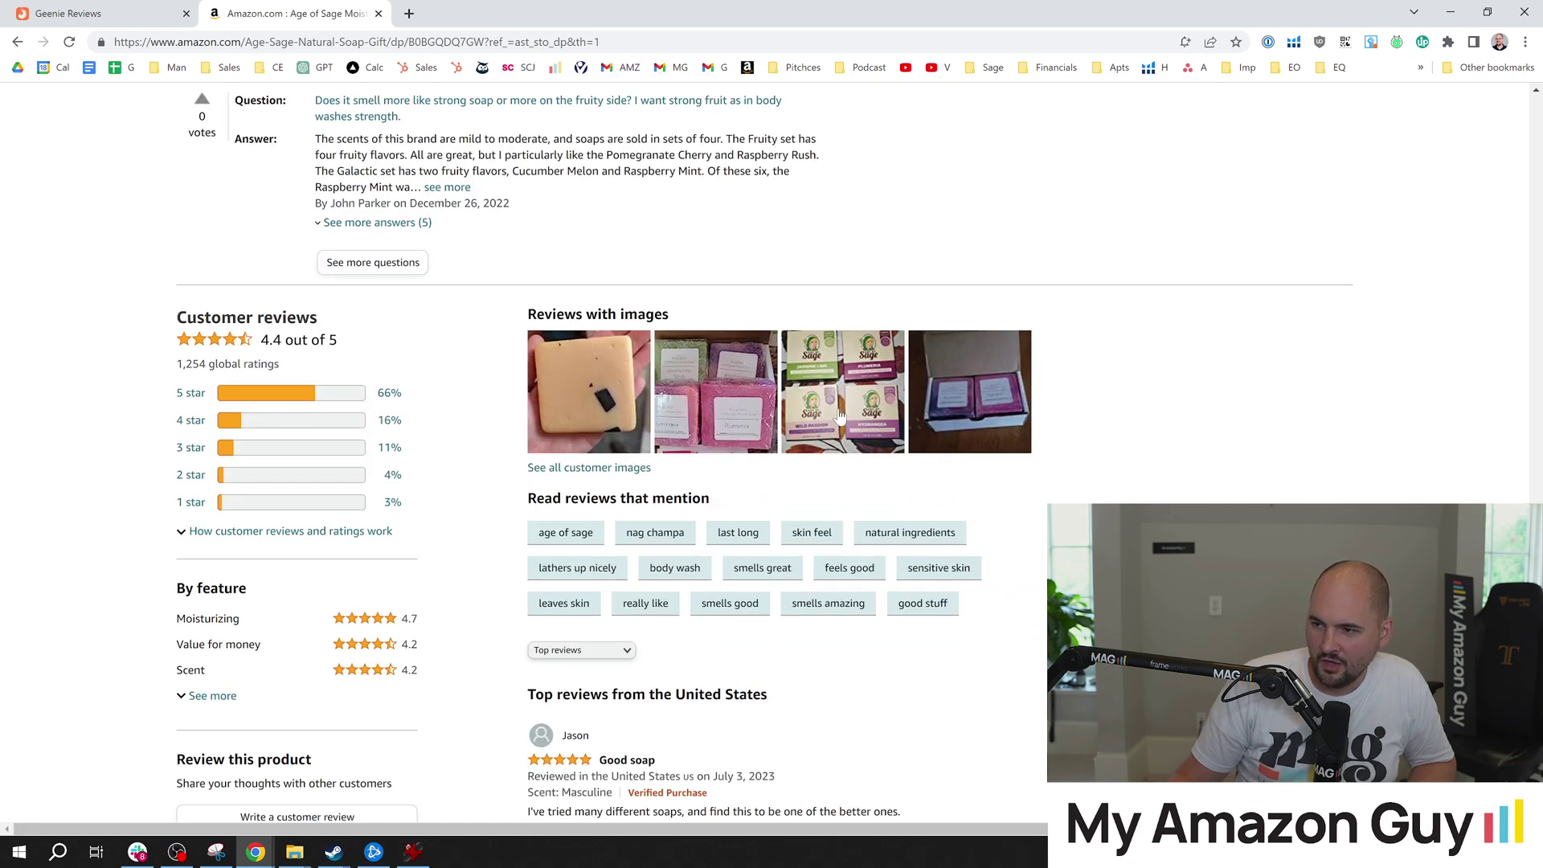
scroll(840, 417, down, 1)
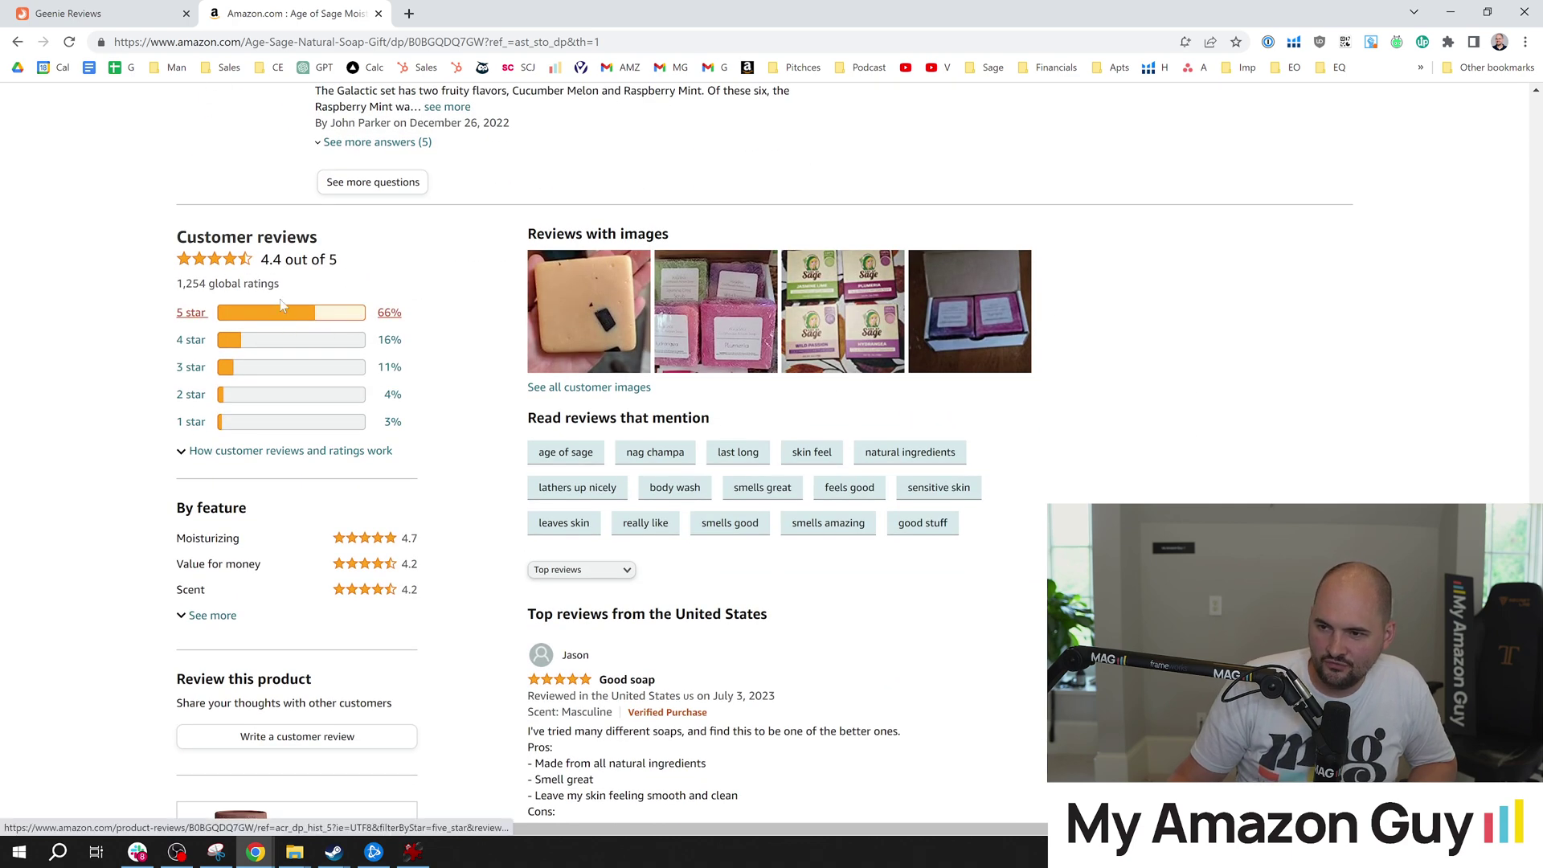
scroll(486, 361, down, 12)
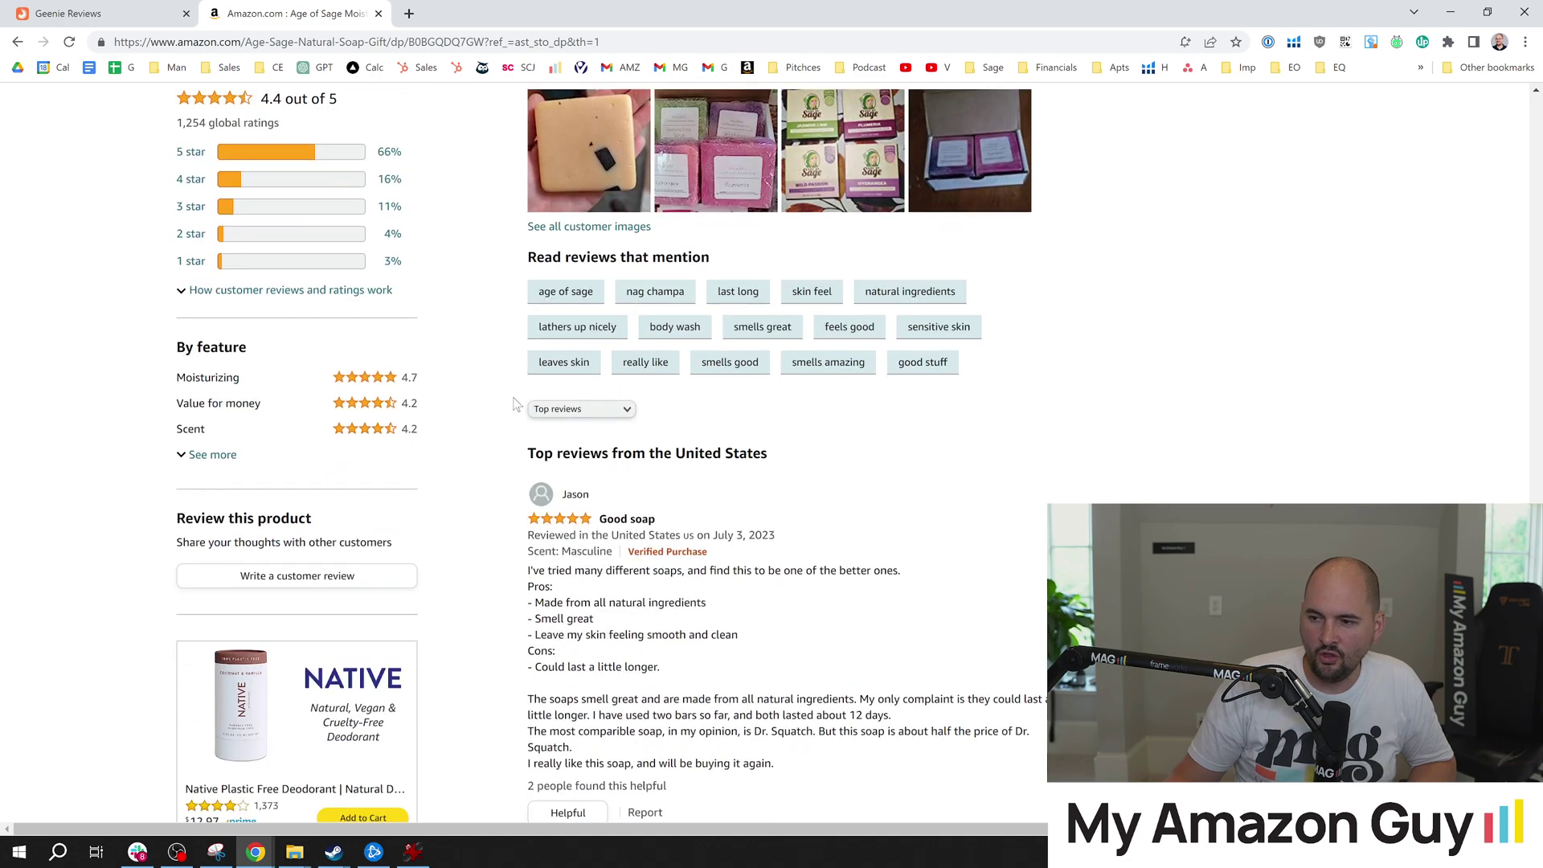
scroll(498, 414, down, 6)
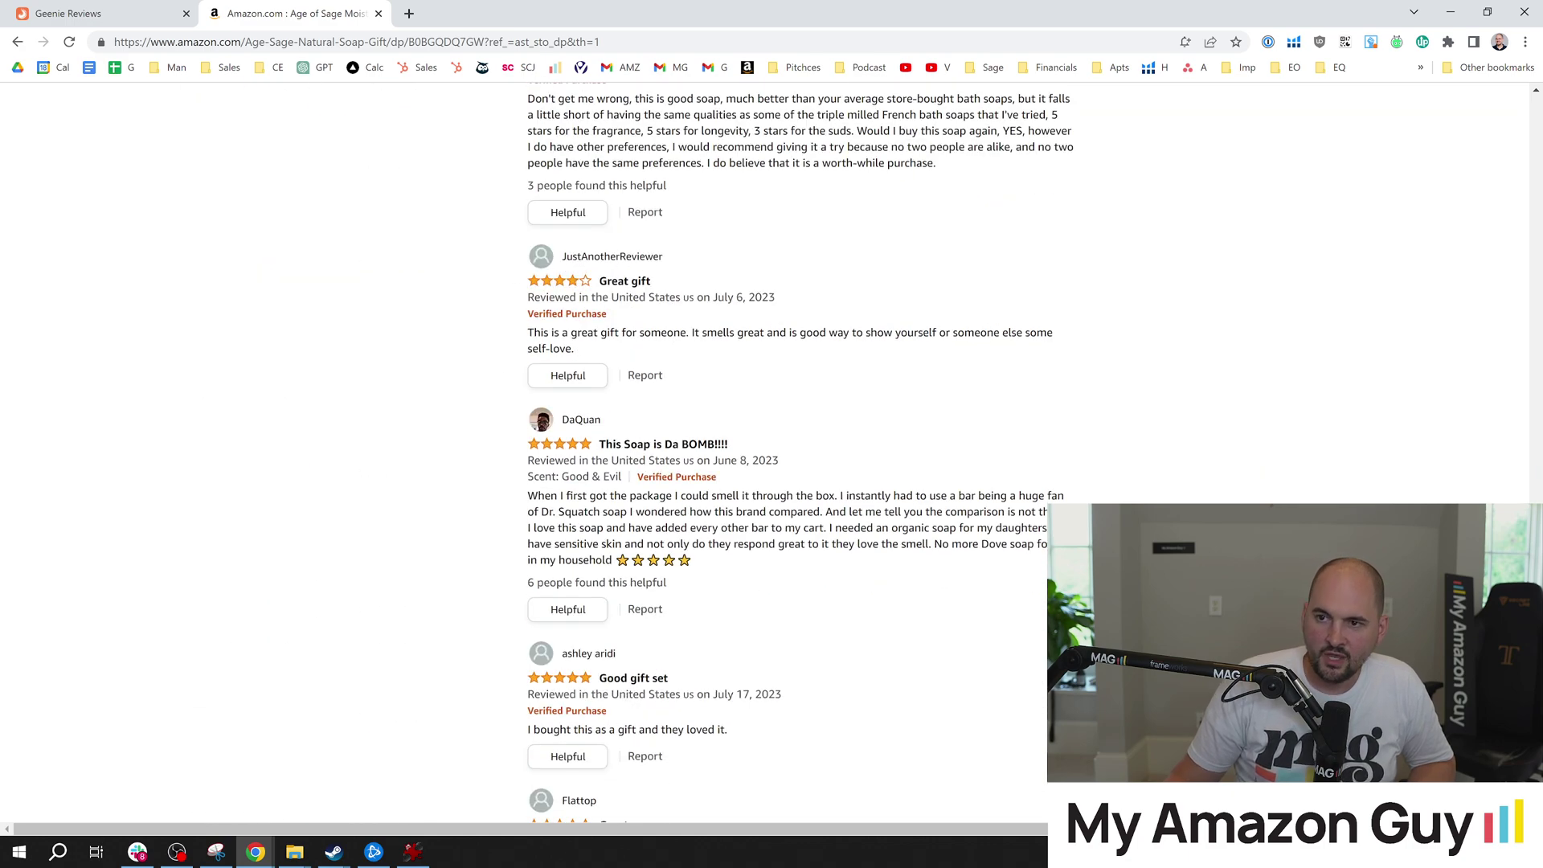
Step: Copy the ASIN B0BGQDQ7GW from the Amazon product address and enter it in the ASIN field of Geenie Reviews
click(84, 8)
scroll(368, 357, up, 3)
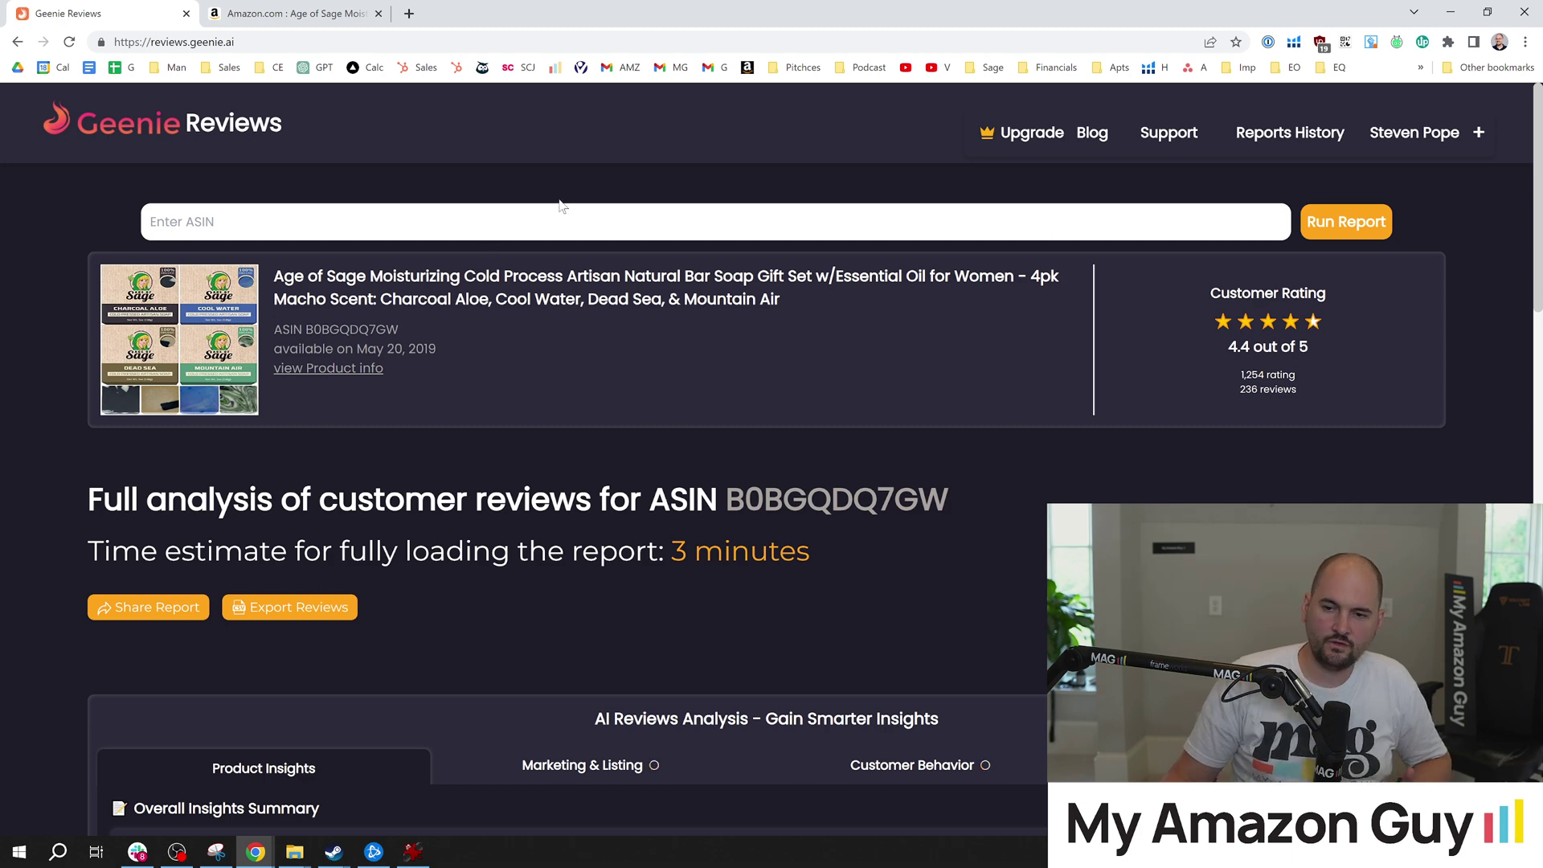
click(299, 8)
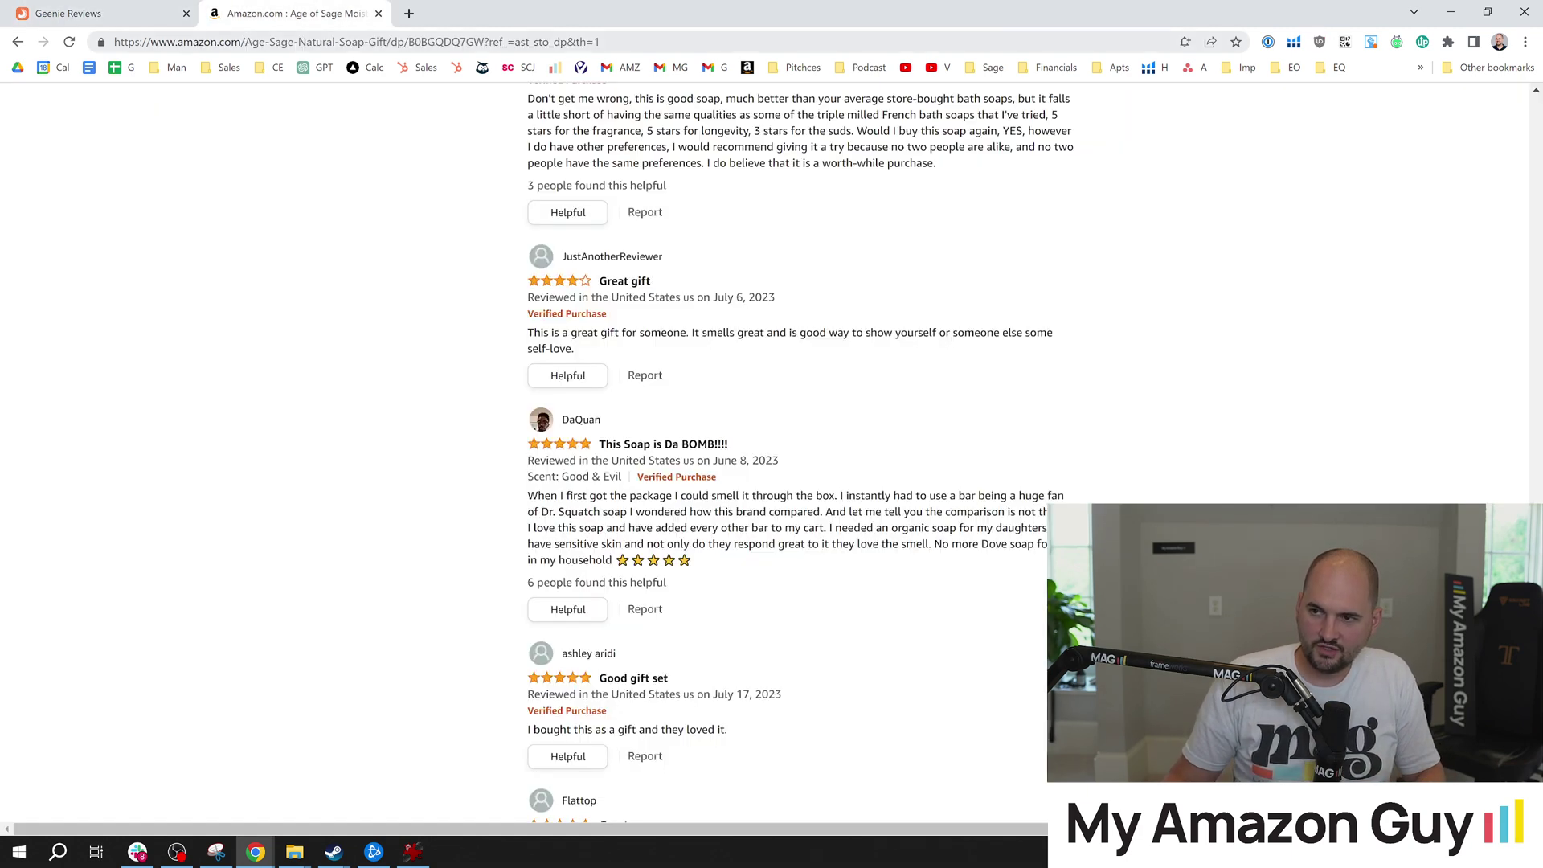
double_click(437, 42)
key(ctrl+c)
click(64, 14)
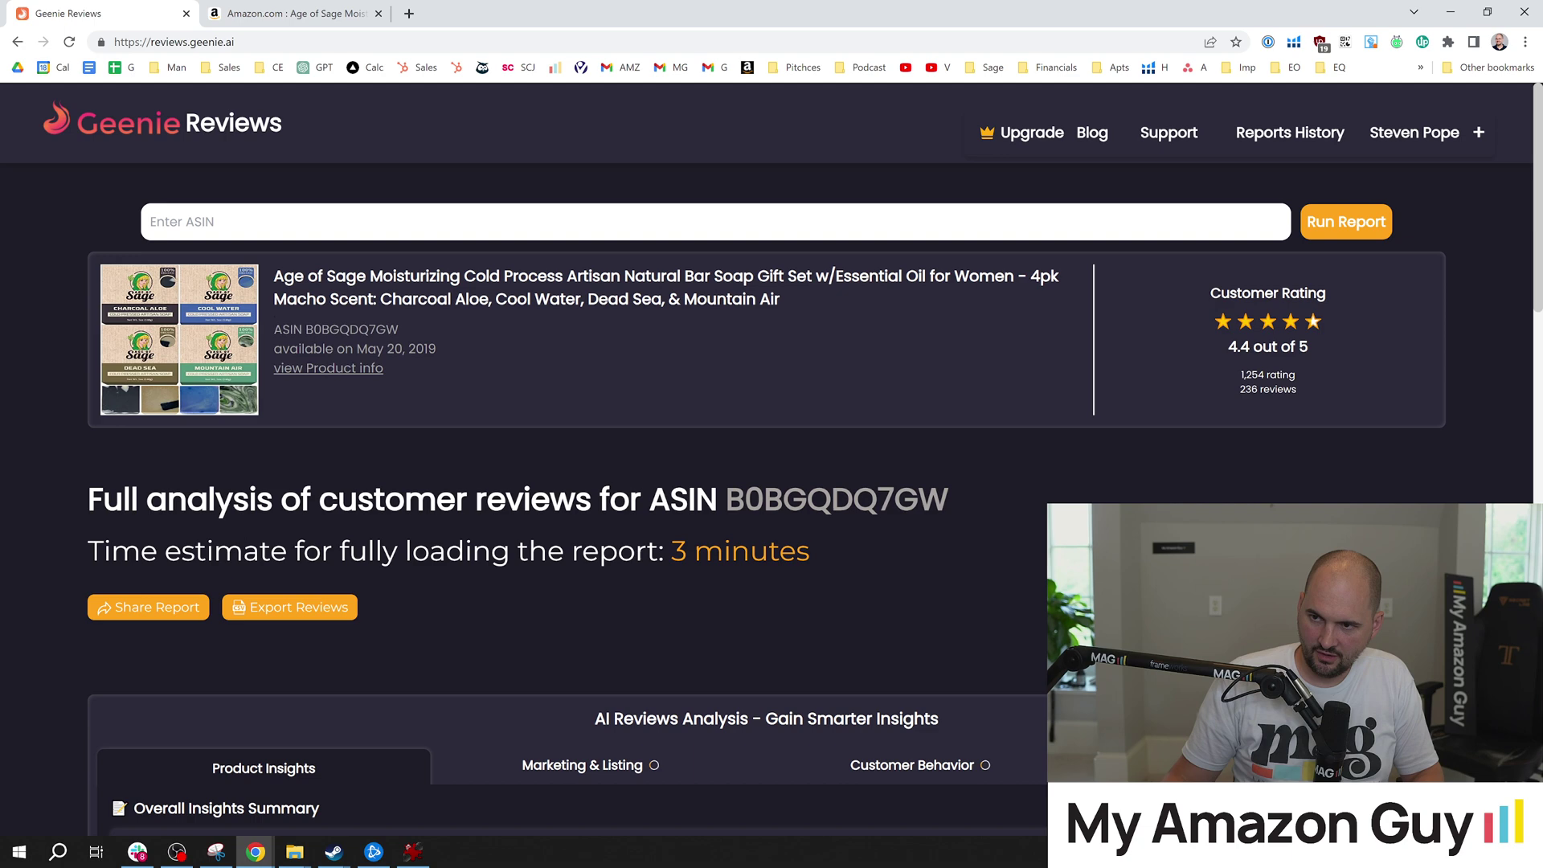
click(233, 222)
key(ctrl+v)
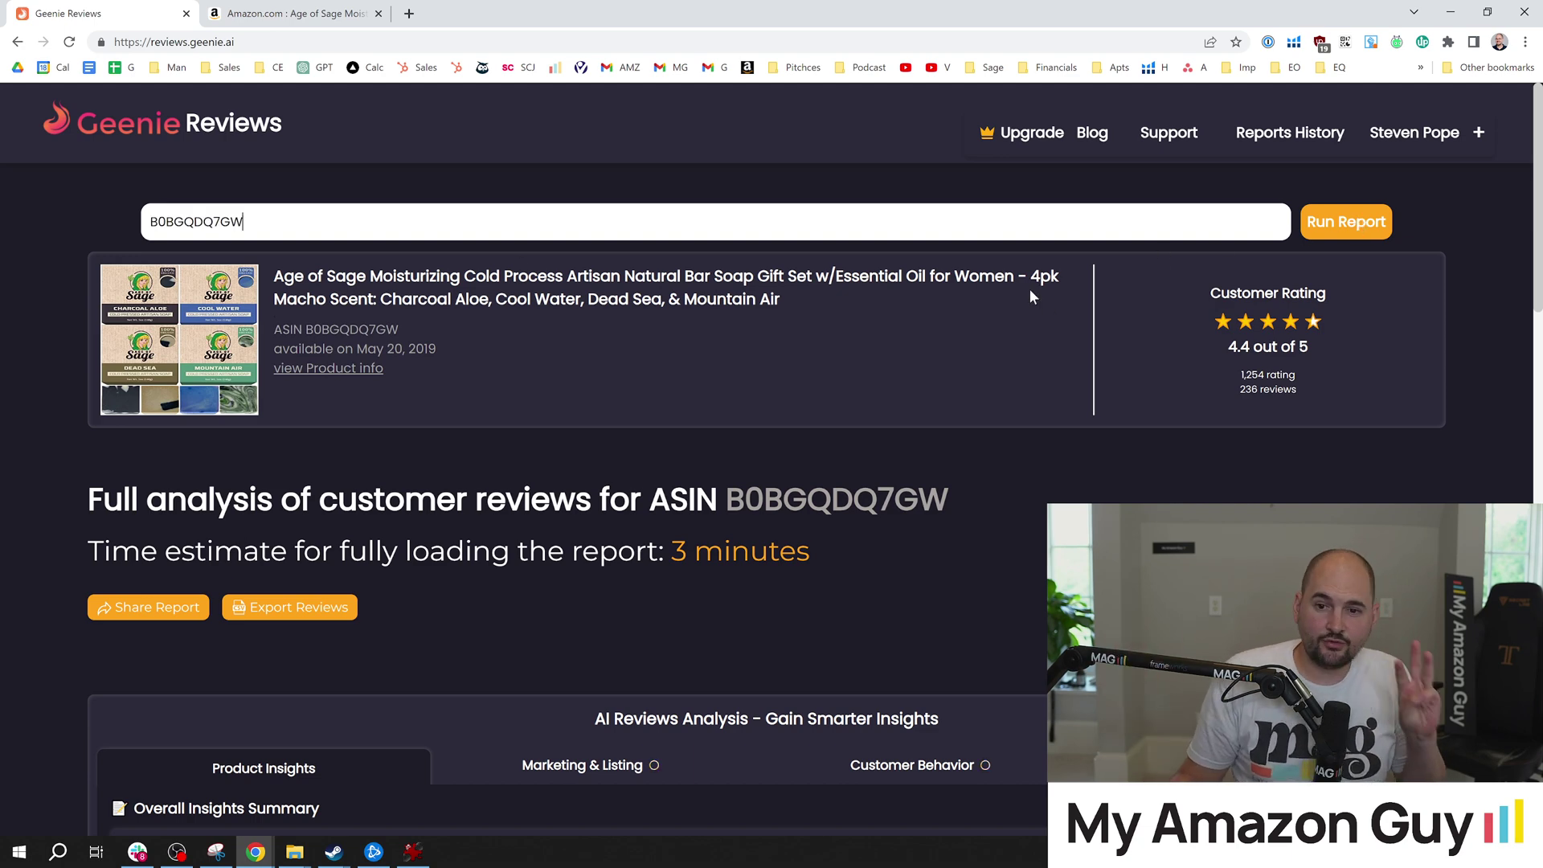
Step: Read the Overall Insights Summary under Product Insights in the AI reviews analysis
scroll(785, 447, down, 1)
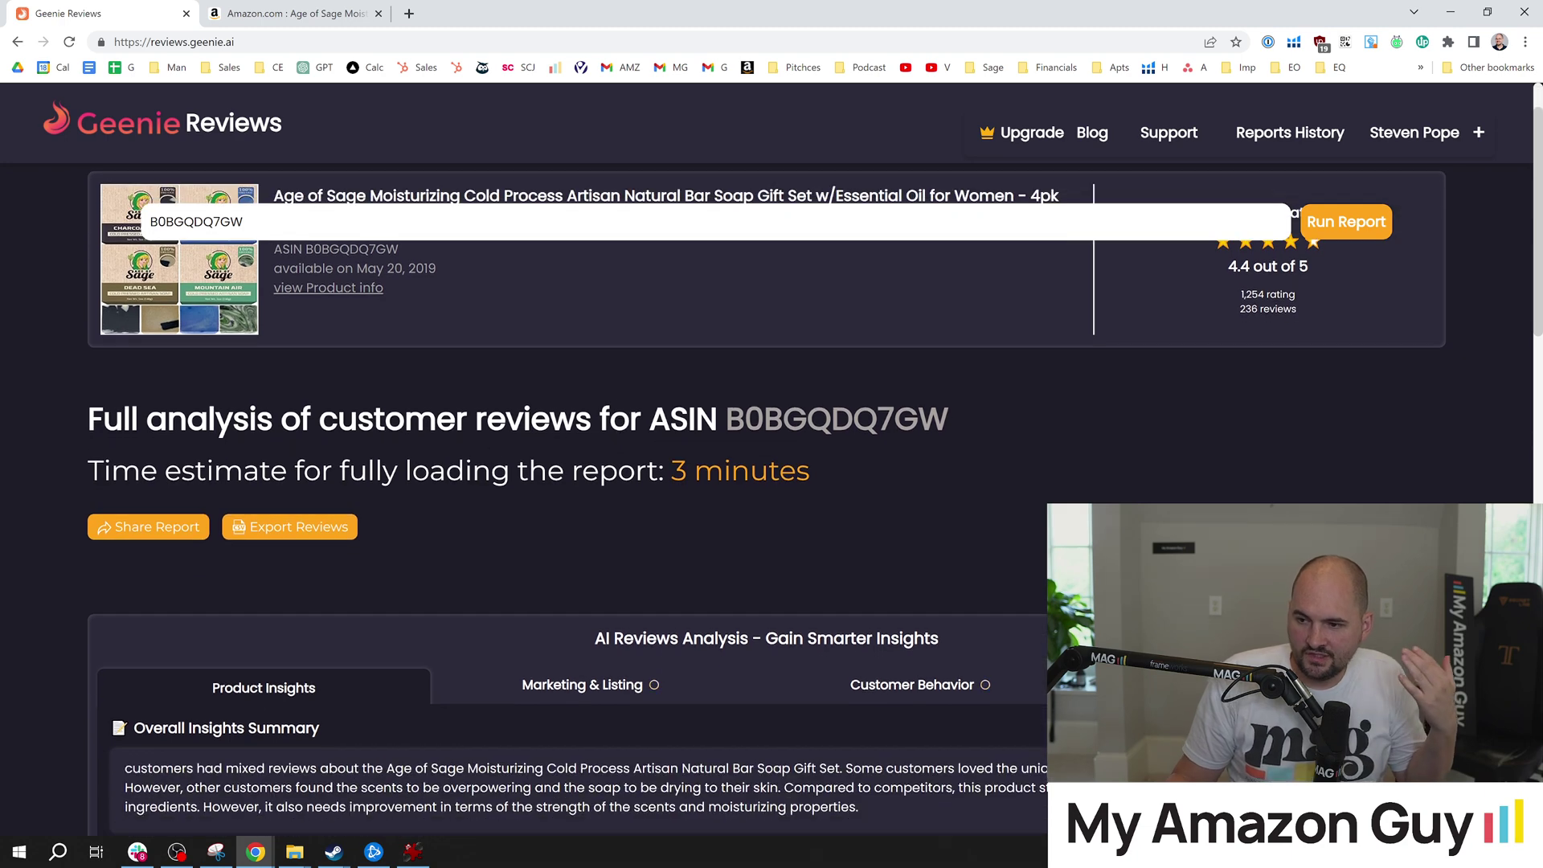
scroll(215, 465, down, 1)
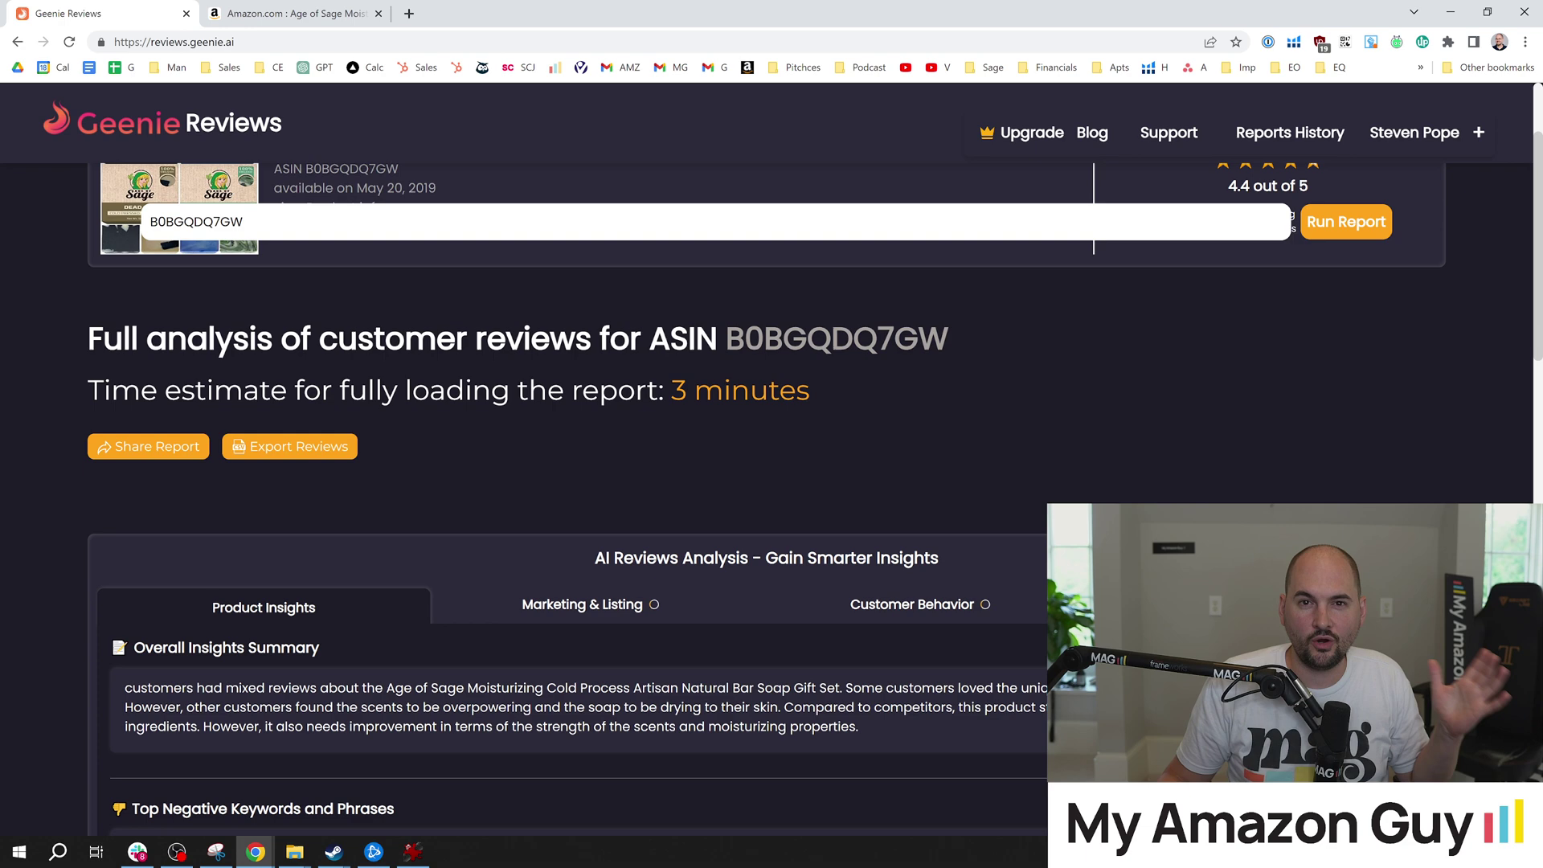
scroll(445, 456, down, 2)
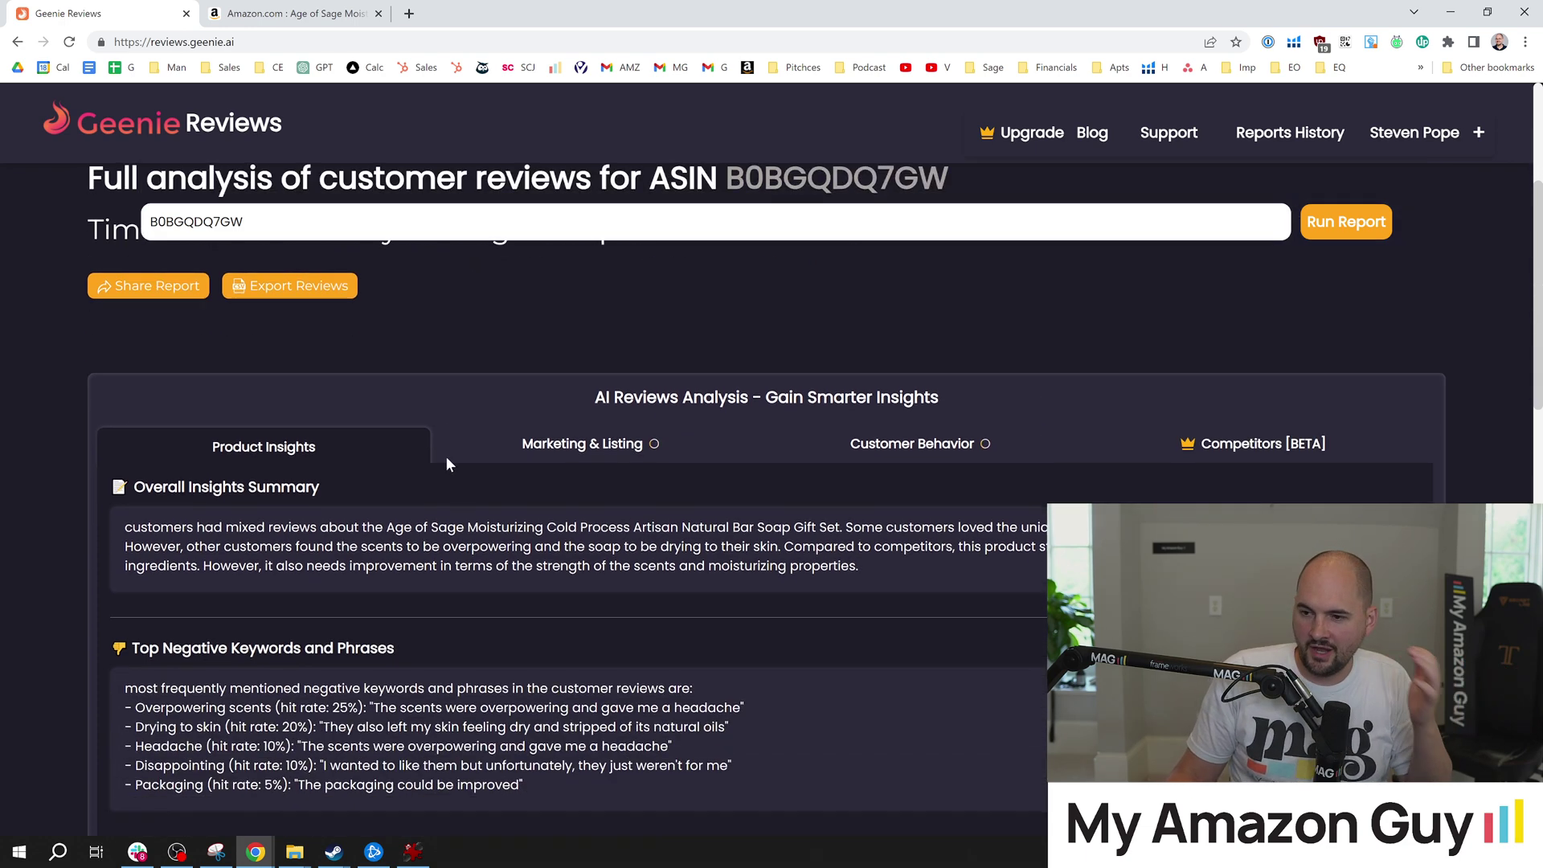
scroll(487, 423, down, 1)
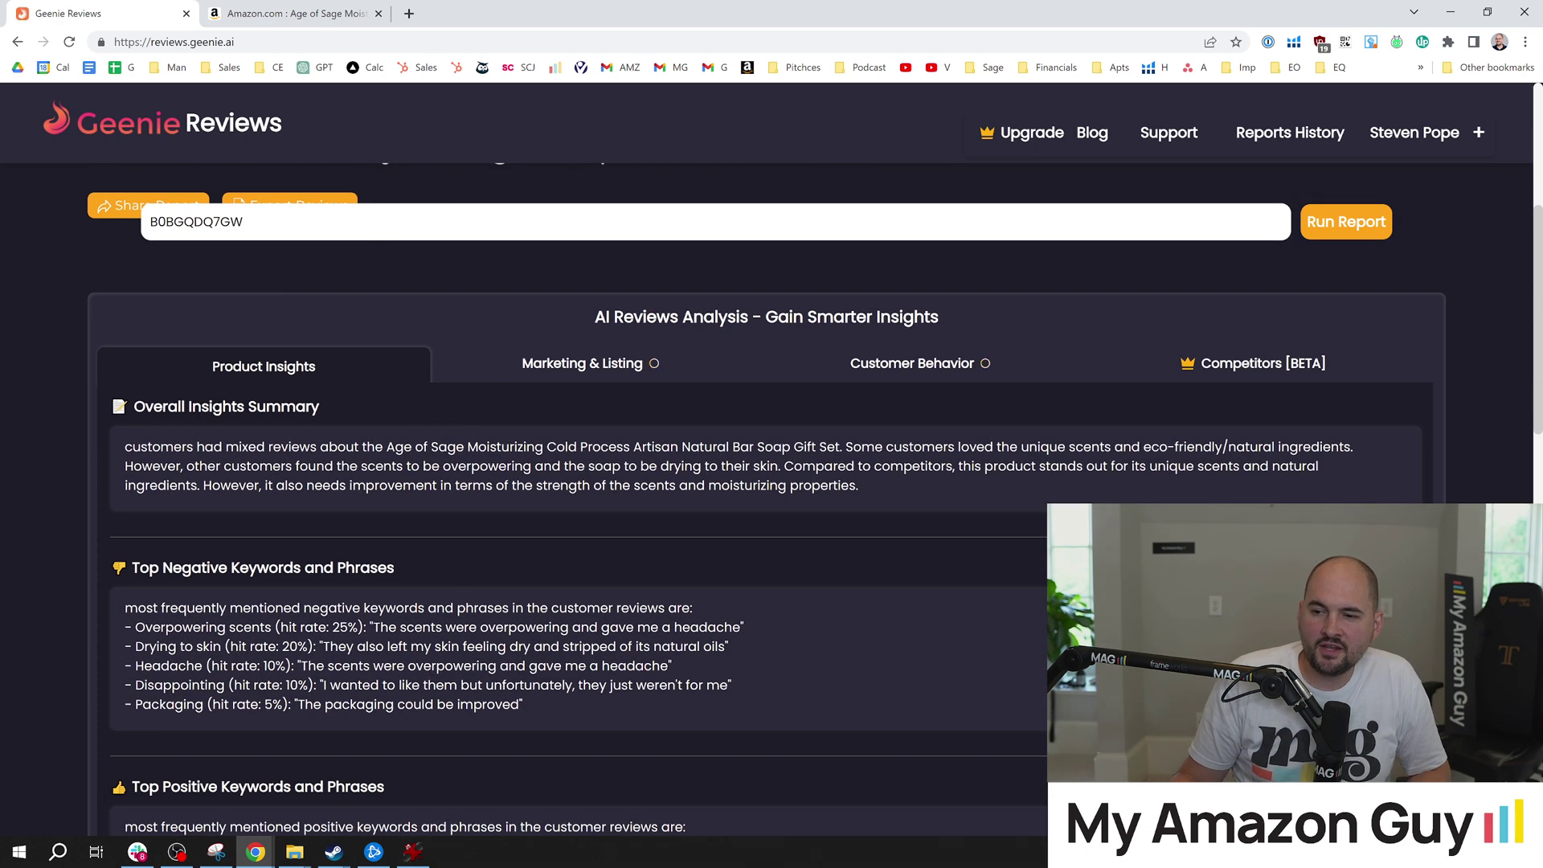
scroll(767, 513, down, 1)
drag(119, 369, 889, 410)
click(890, 408)
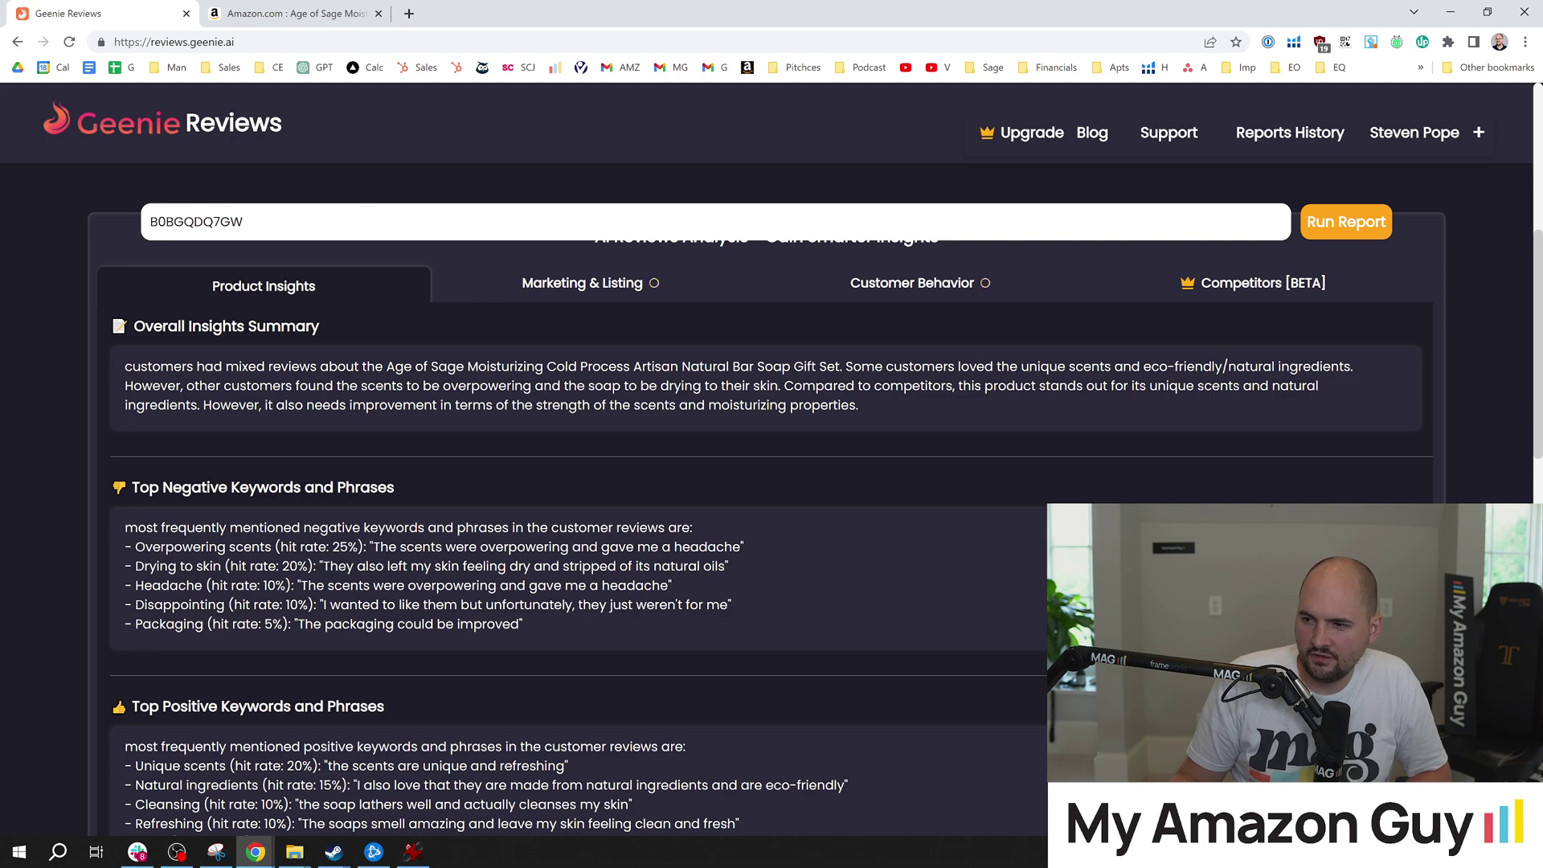
Step: Compare the top of the Amazon soap listing with the Overall Insights Summary in Geenie Reviews, highlighting part of the summary
click(322, 13)
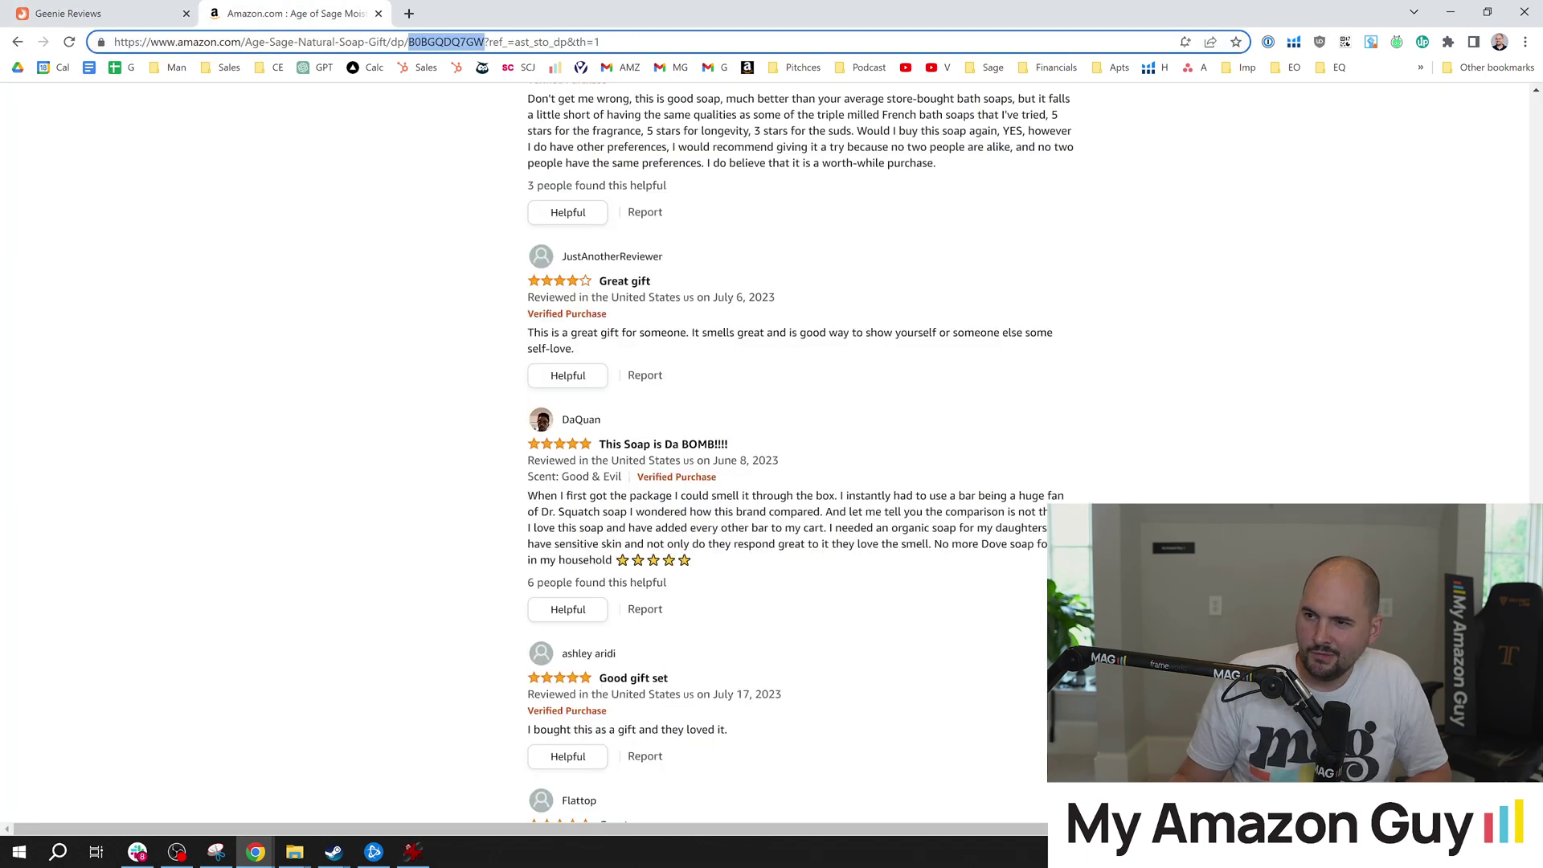
drag(1536, 626, 1536, 119)
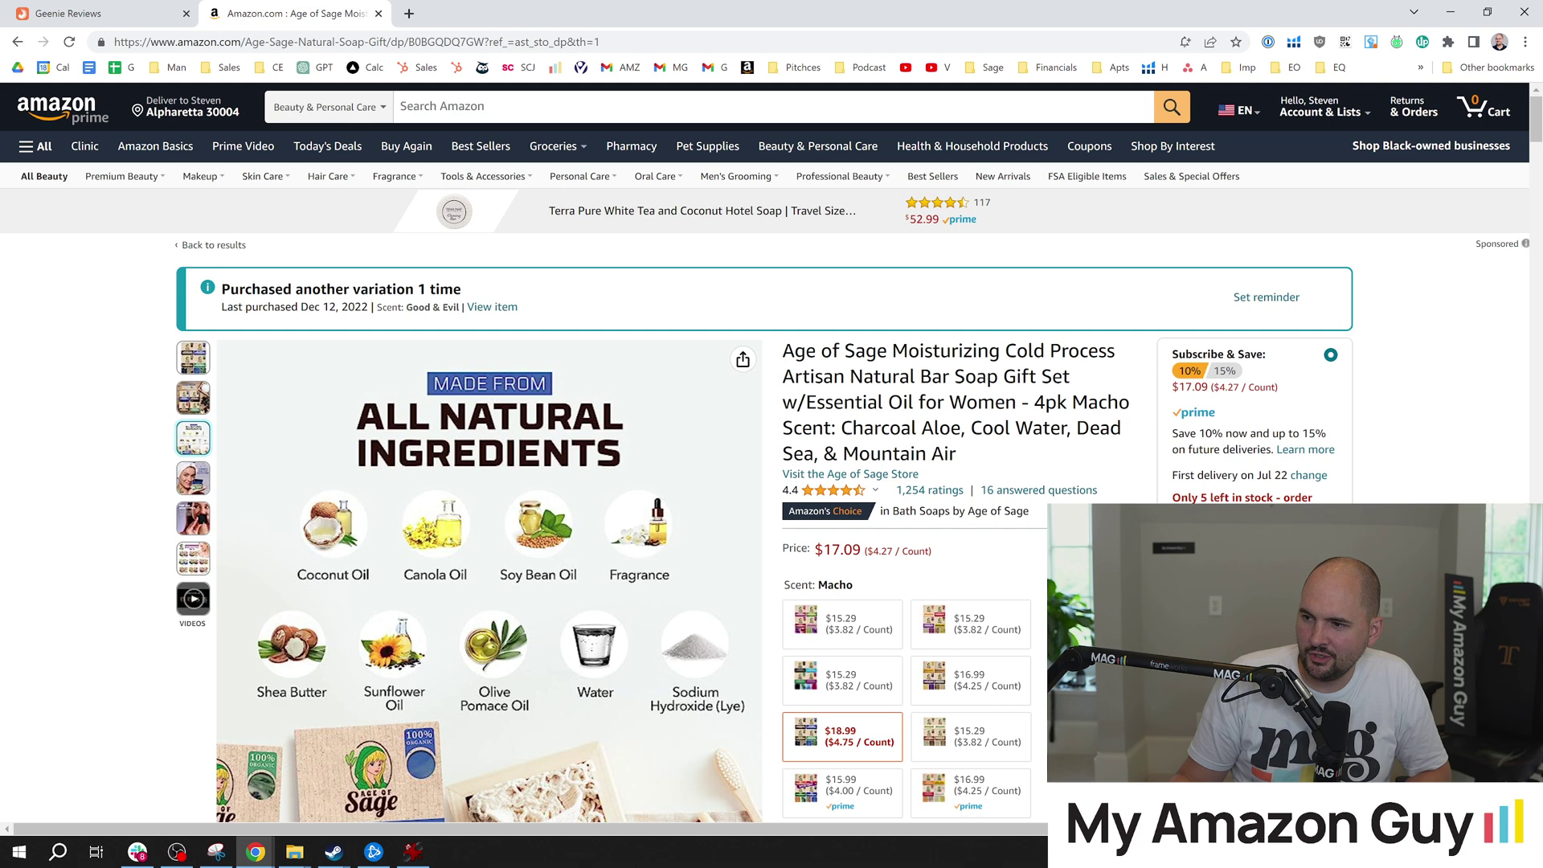
click(110, 9)
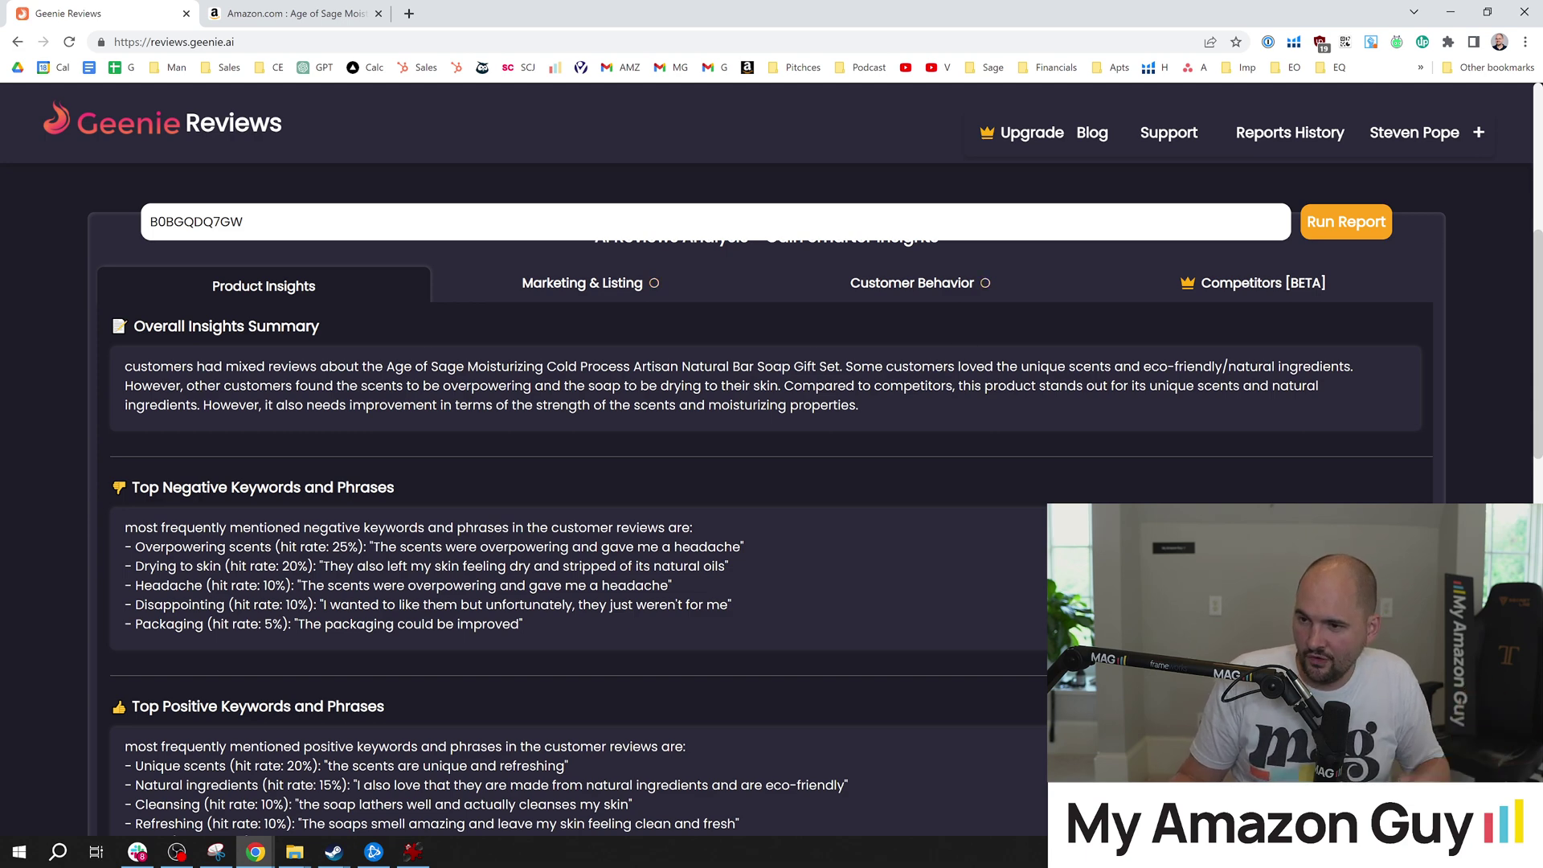
drag(498, 386, 561, 386)
drag(411, 386, 535, 374)
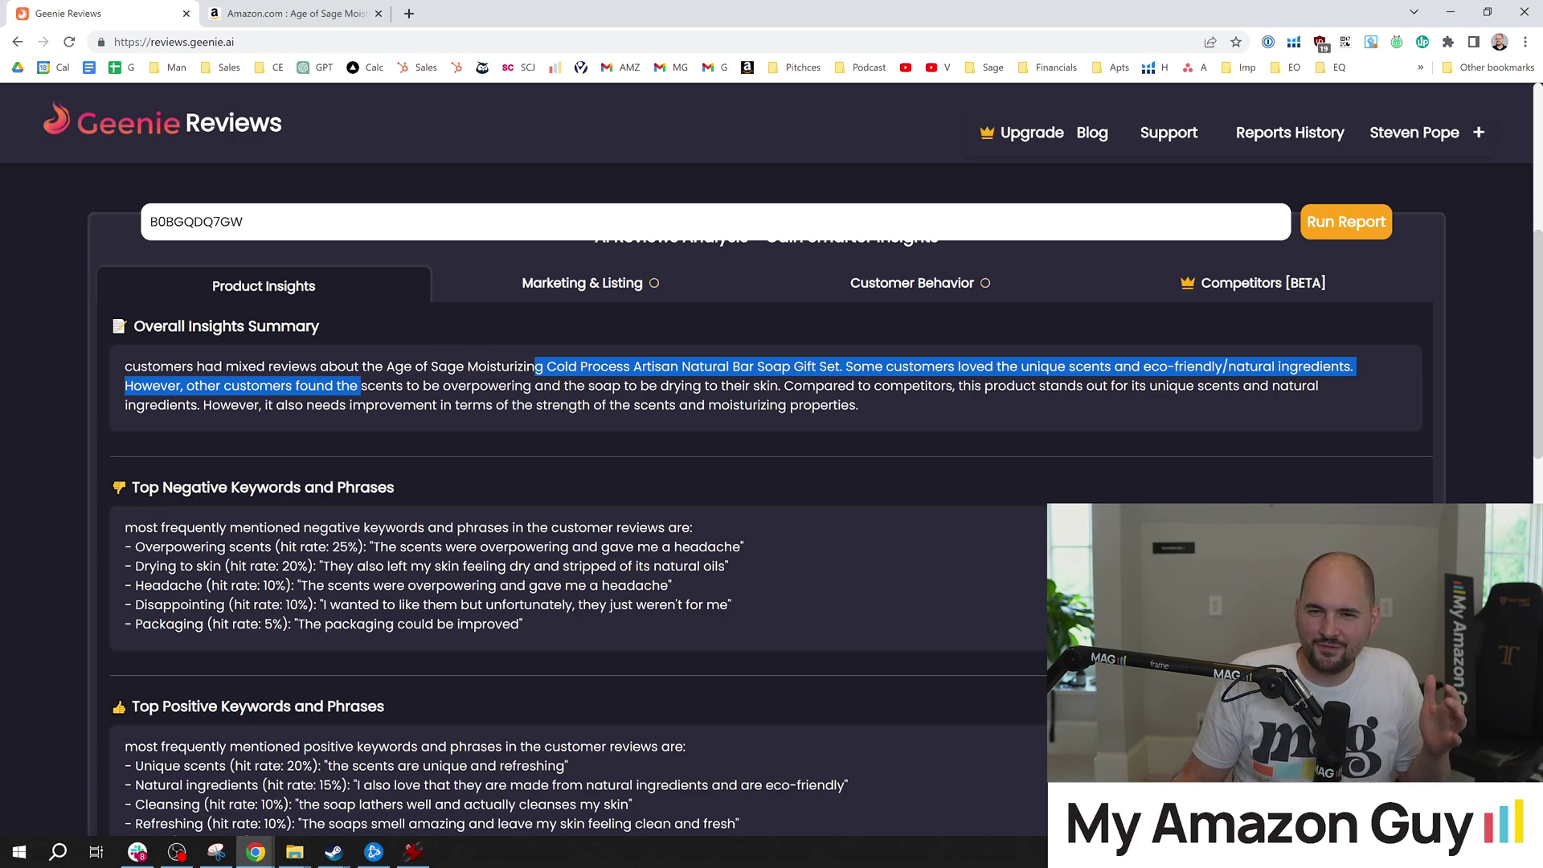
Step: Switch to the Amazon listing, filter its customer reviews to 1 star only and read through the complaints
click(294, 14)
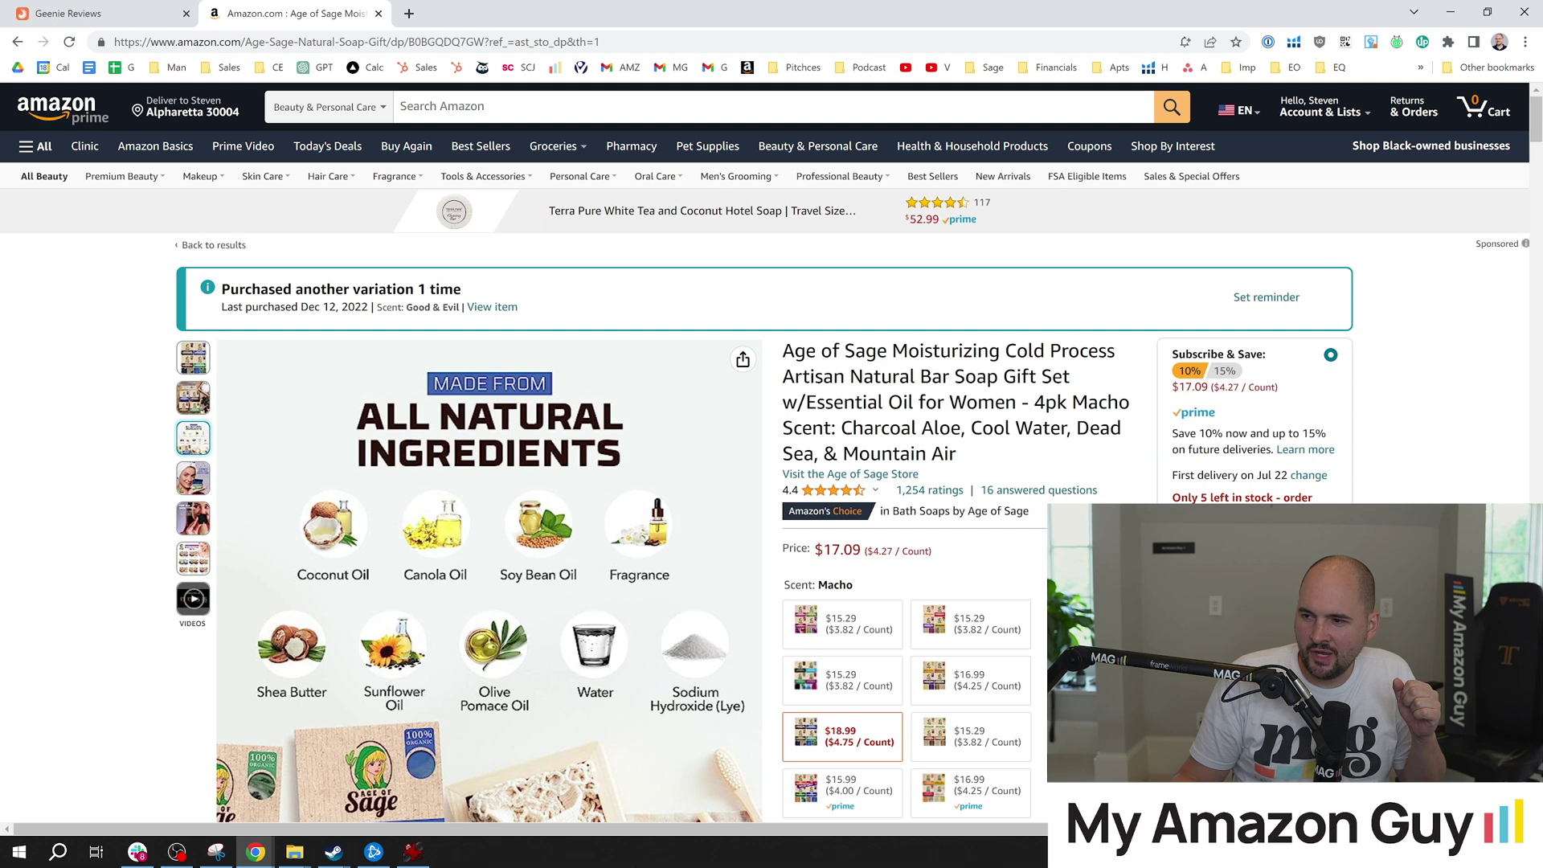
click(926, 495)
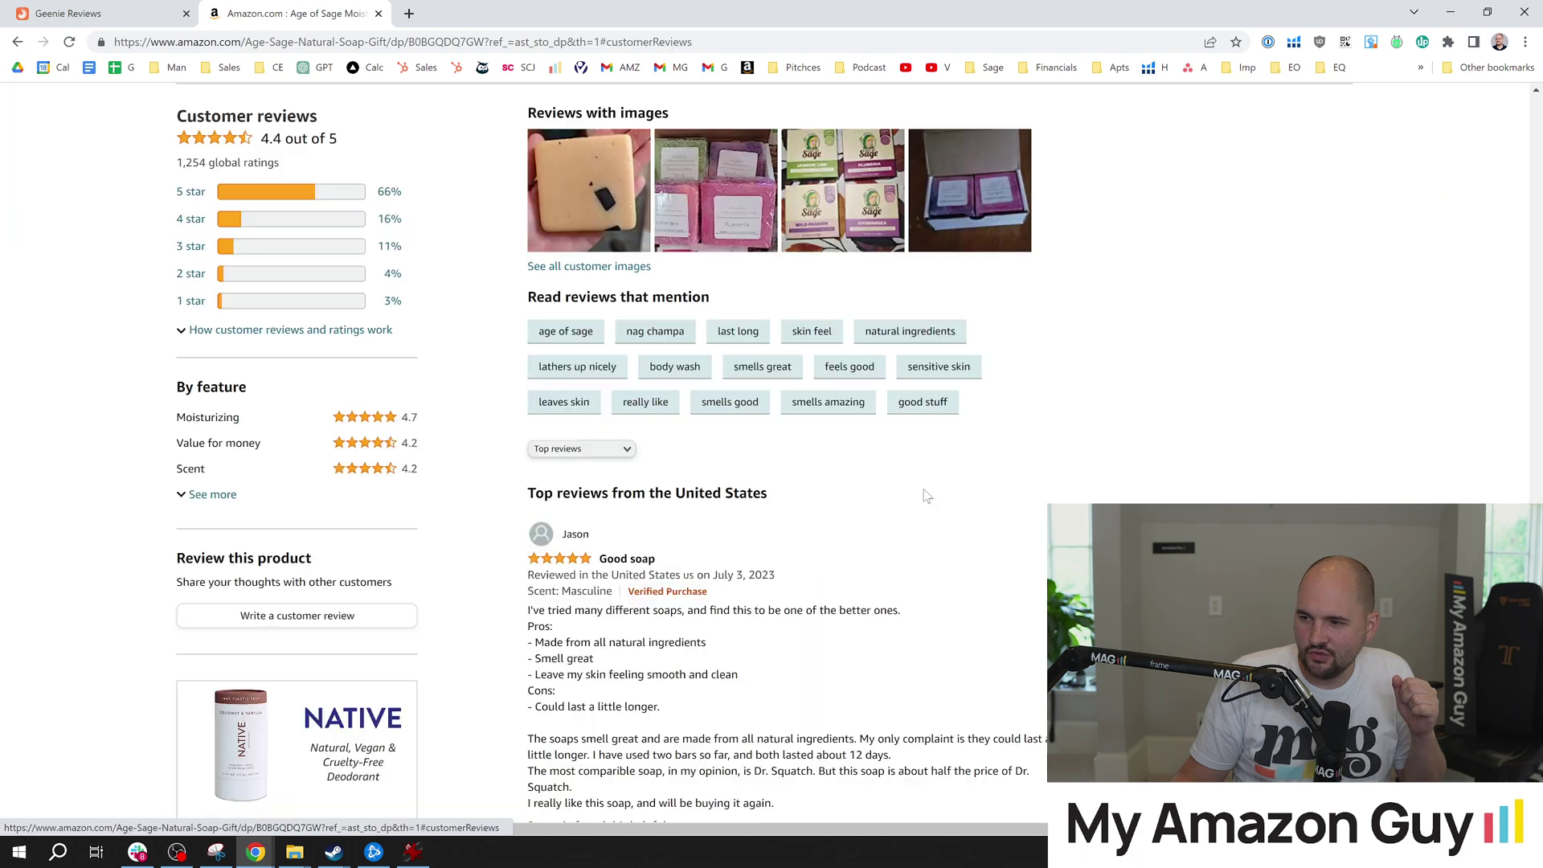
click(266, 302)
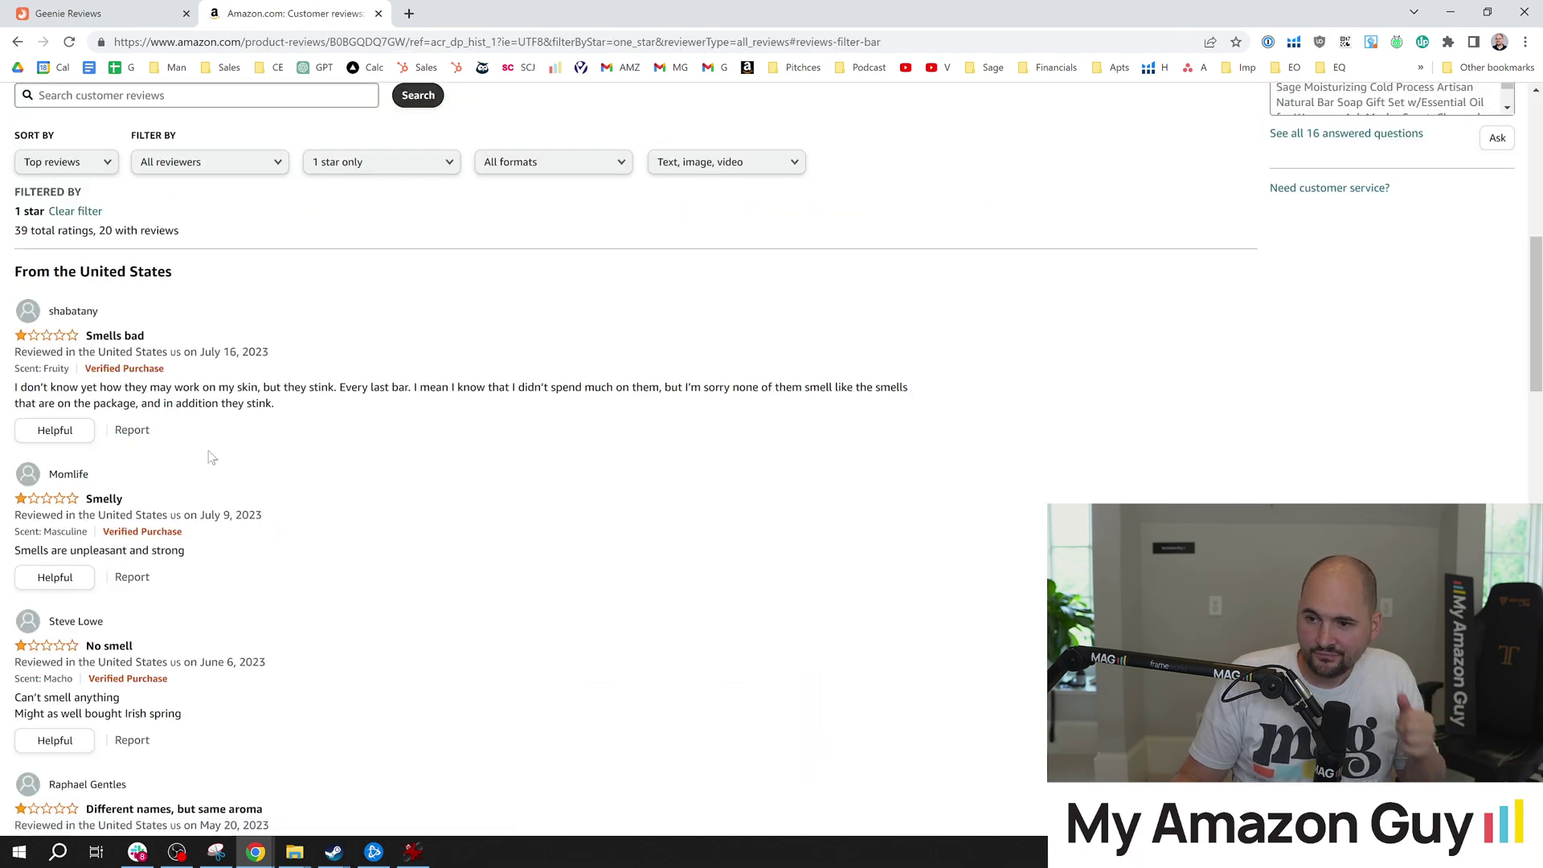
scroll(155, 594, down, 3)
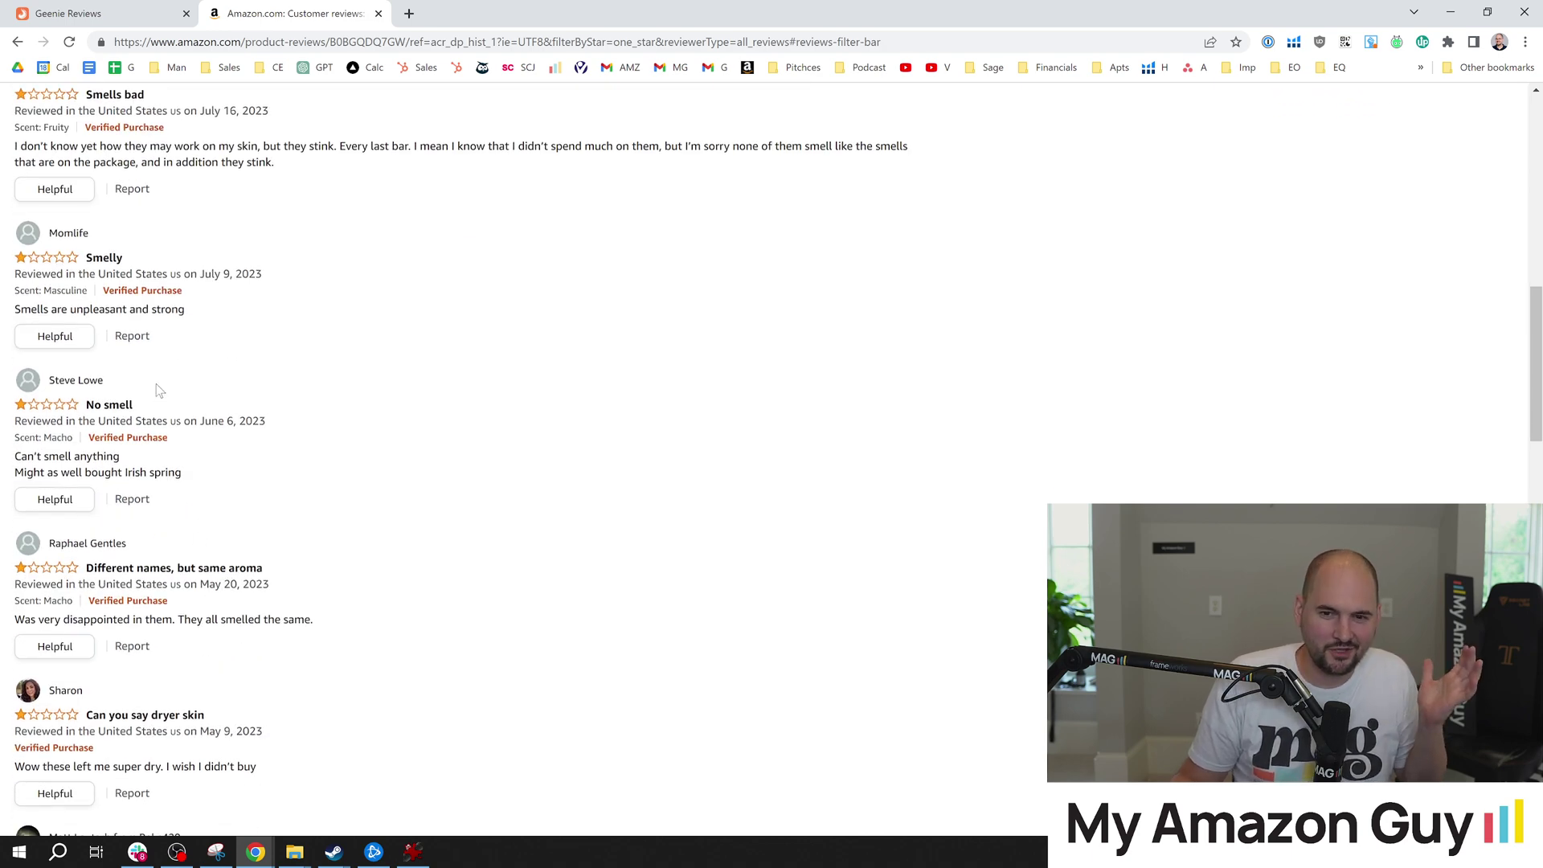
scroll(447, 526, down, 2)
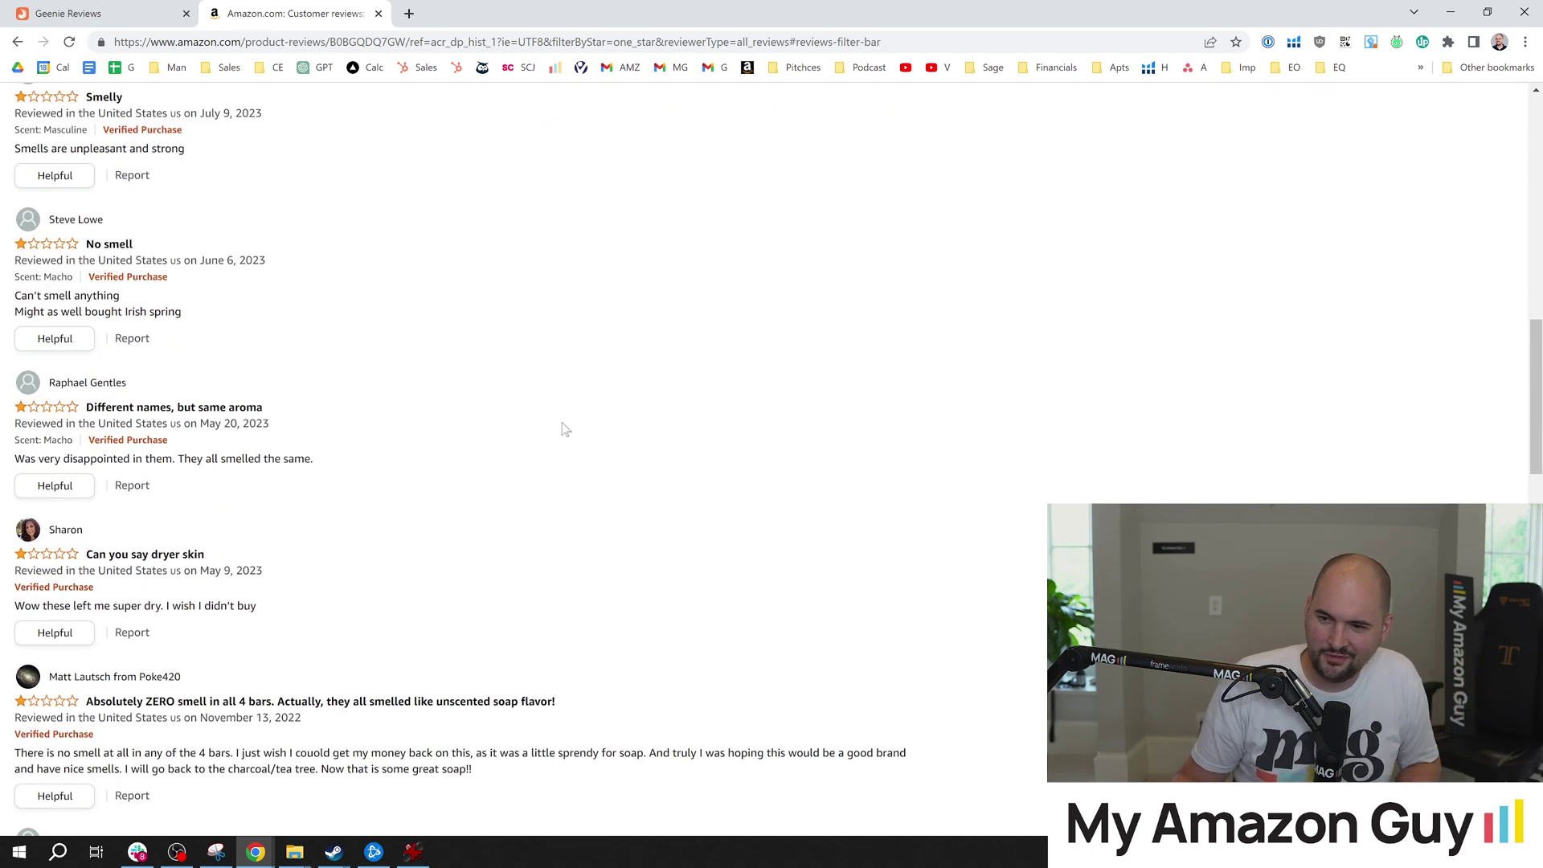
scroll(530, 482, down, 2)
scroll(241, 418, down, 3)
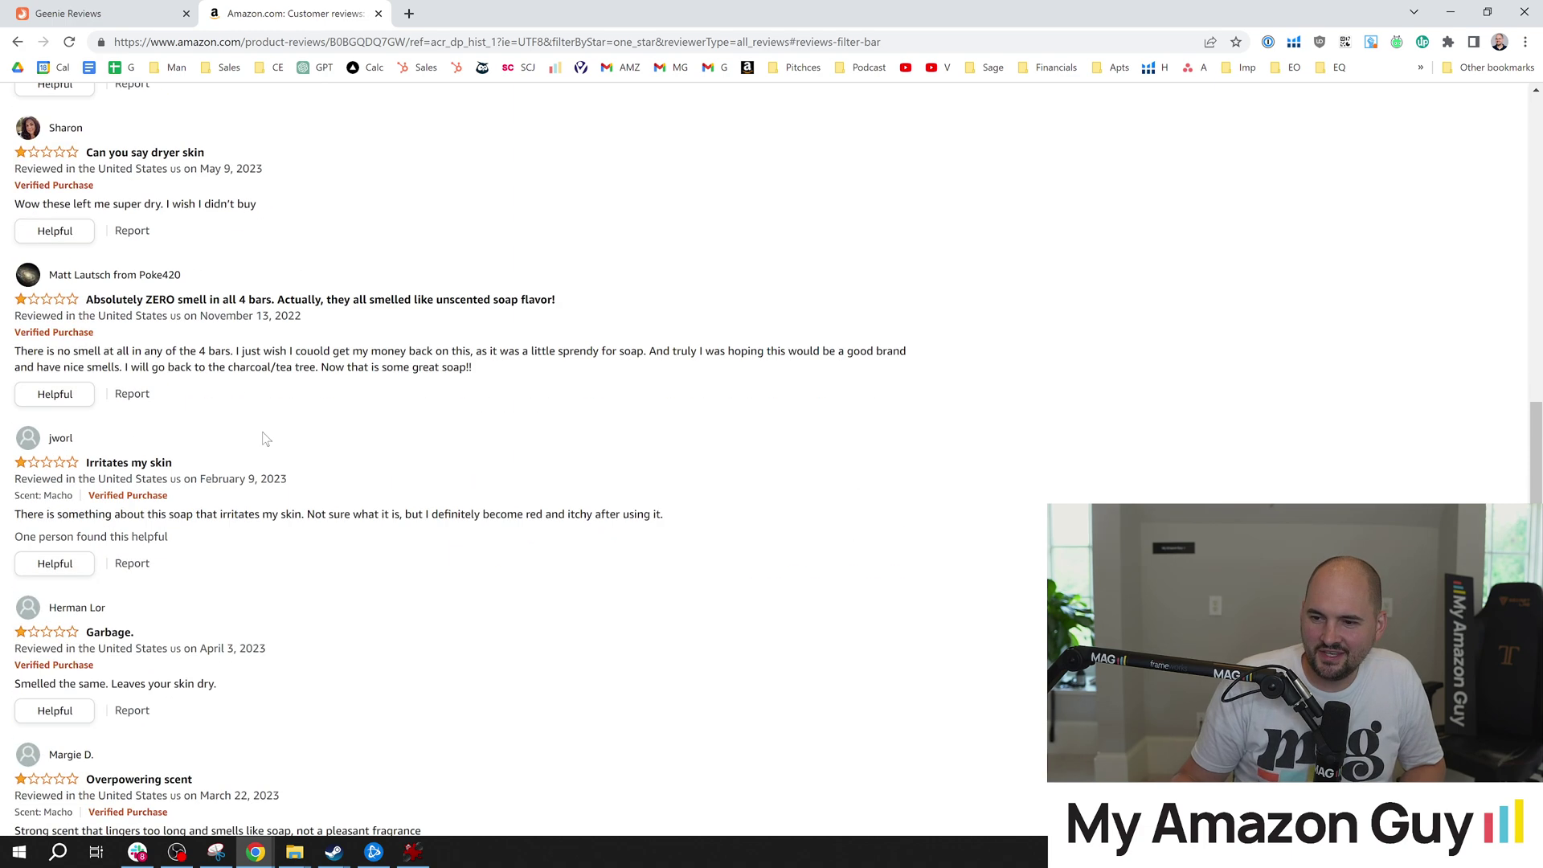
scroll(314, 430, down, 2)
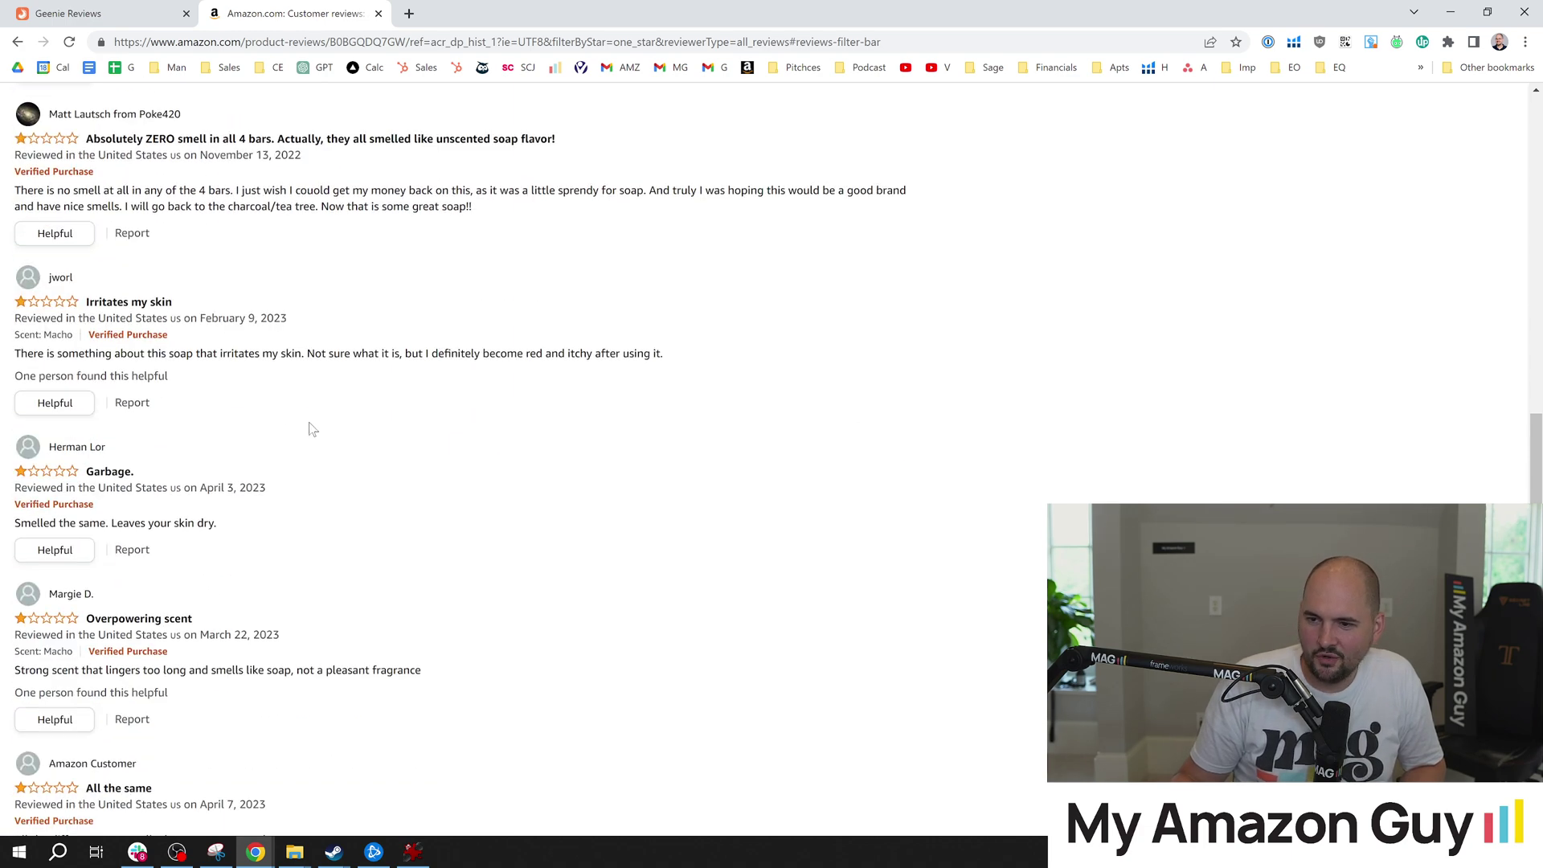
scroll(266, 380, down, 3)
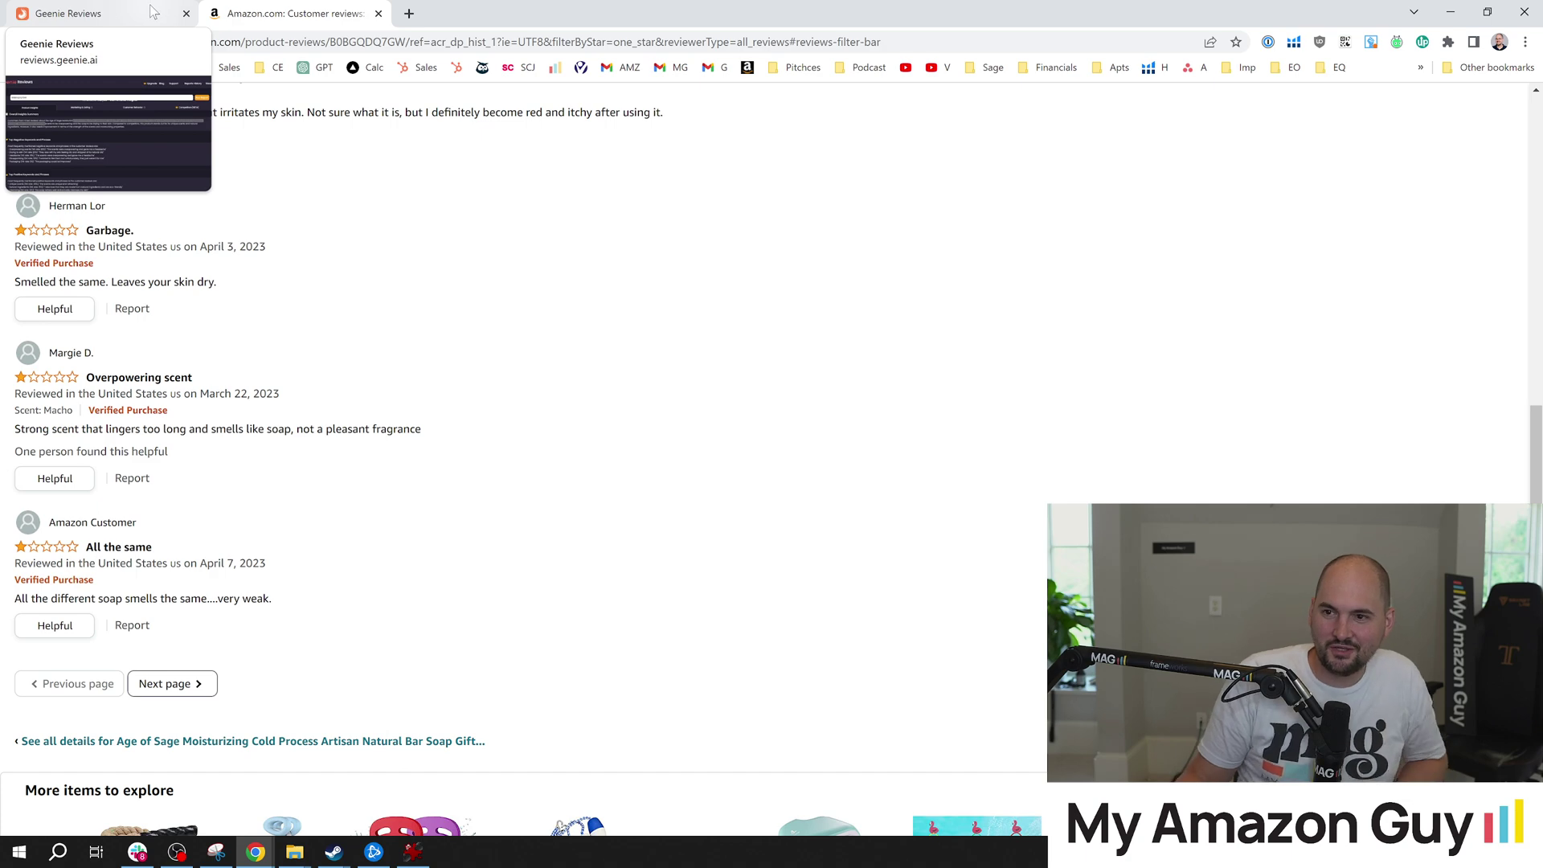
Step: Return to Geenie Reviews and examine the top negative and positive keywords and phrases in the report
click(151, 11)
click(916, 456)
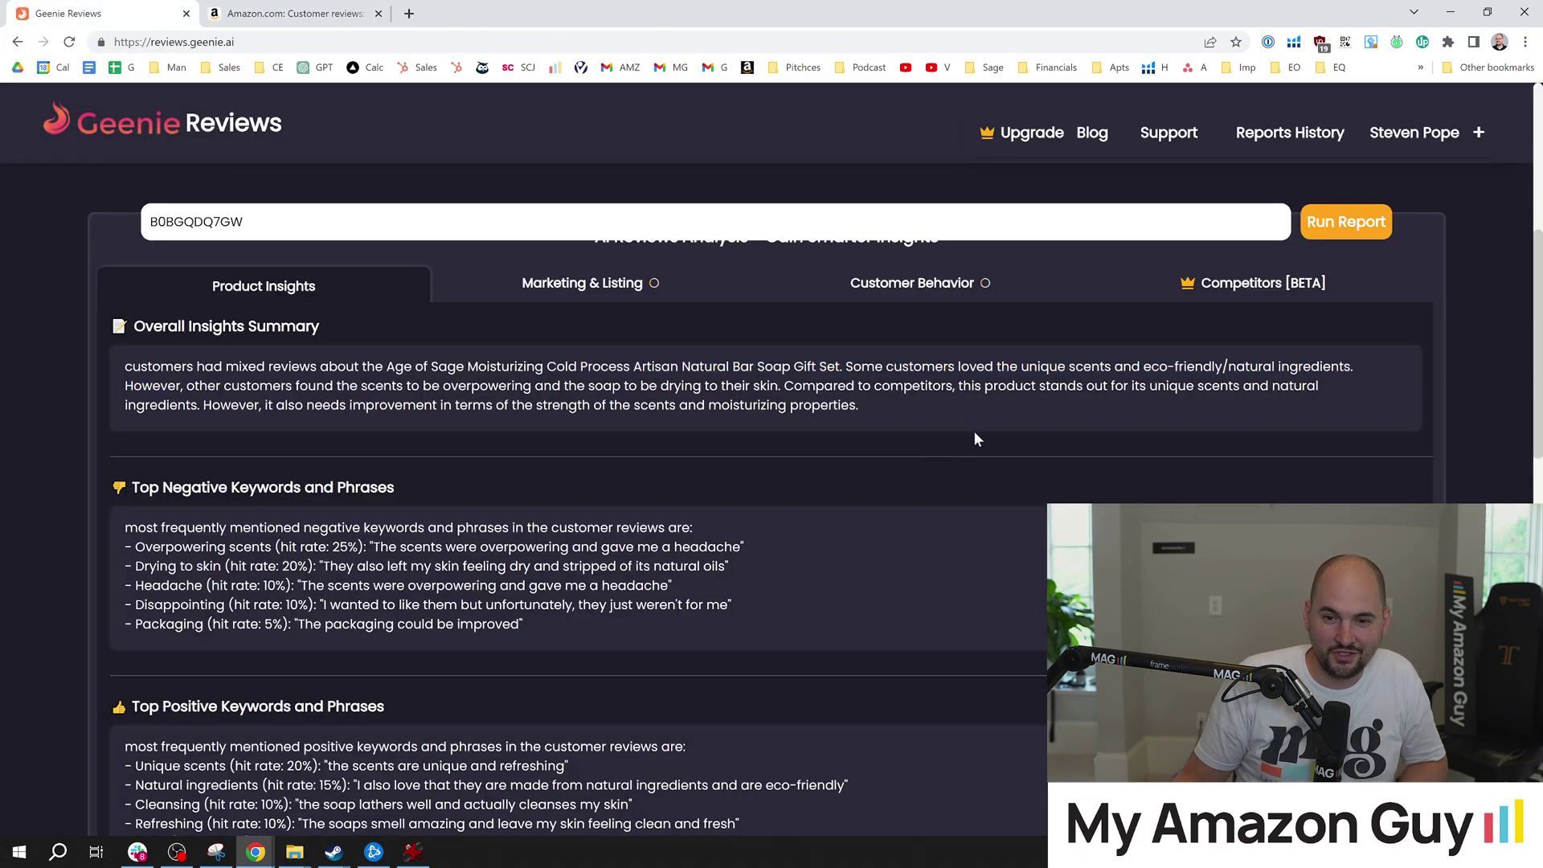
scroll(771, 482, down, 2)
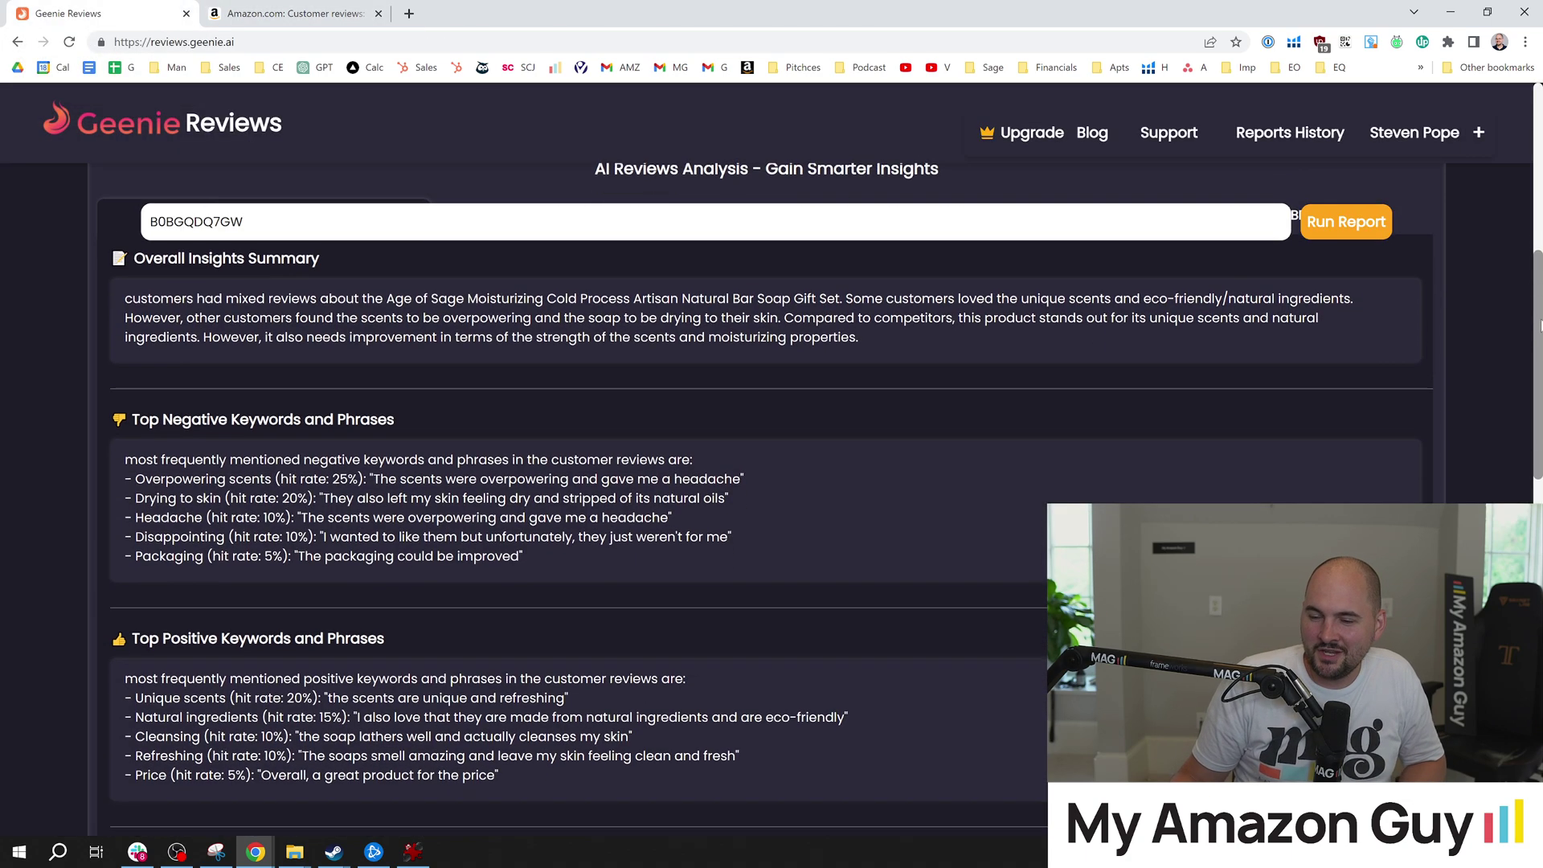
drag(1541, 331, 1541, 343)
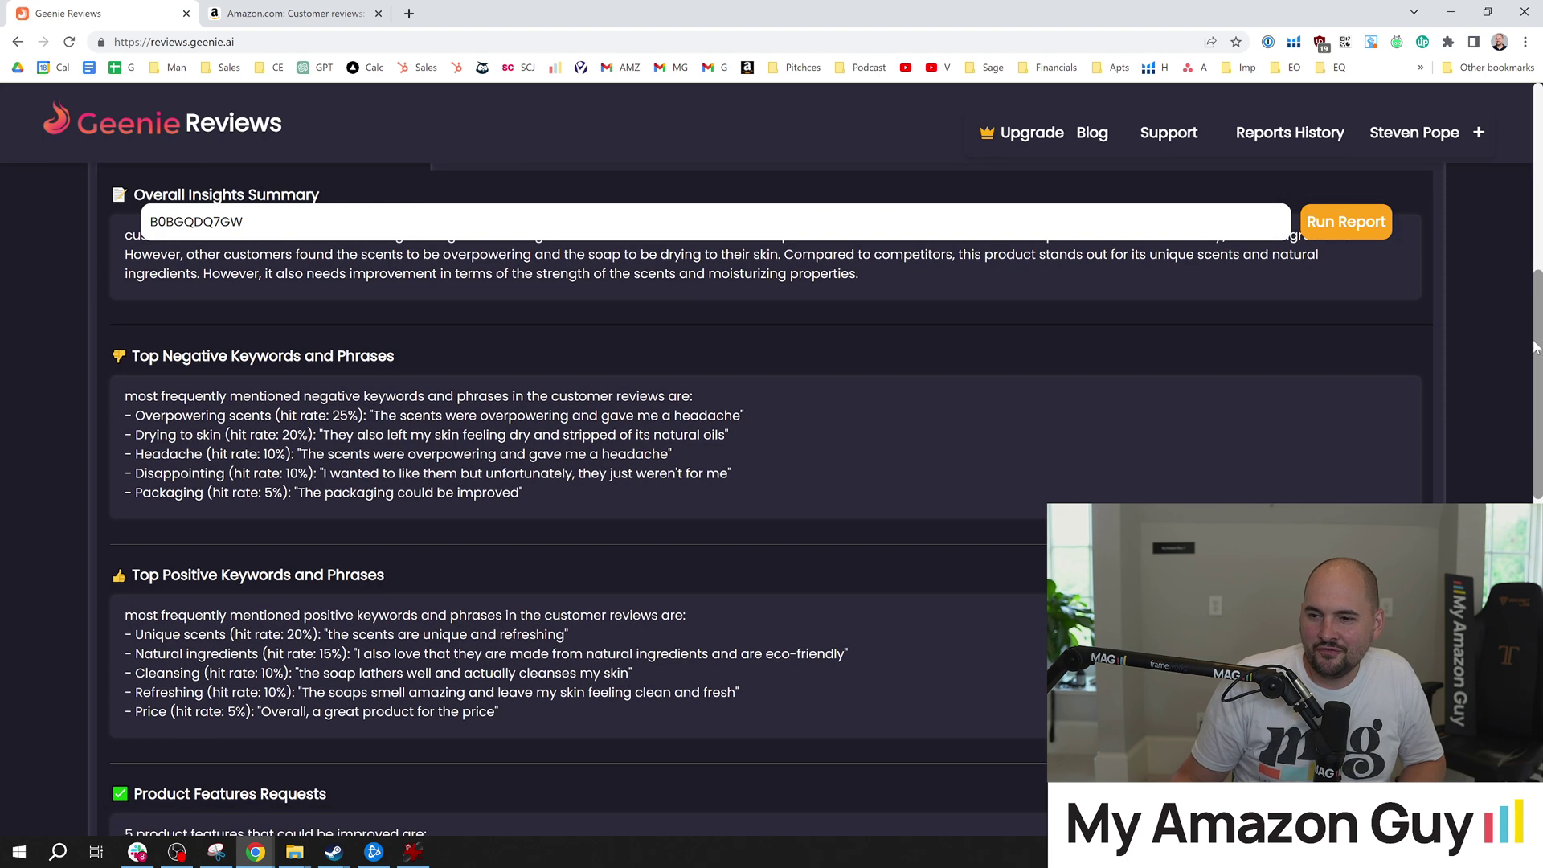
Step: Compare the top negative and positive keywords, highlighting overpowering scents against unique scents and natural ingredients
drag(135, 416, 275, 416)
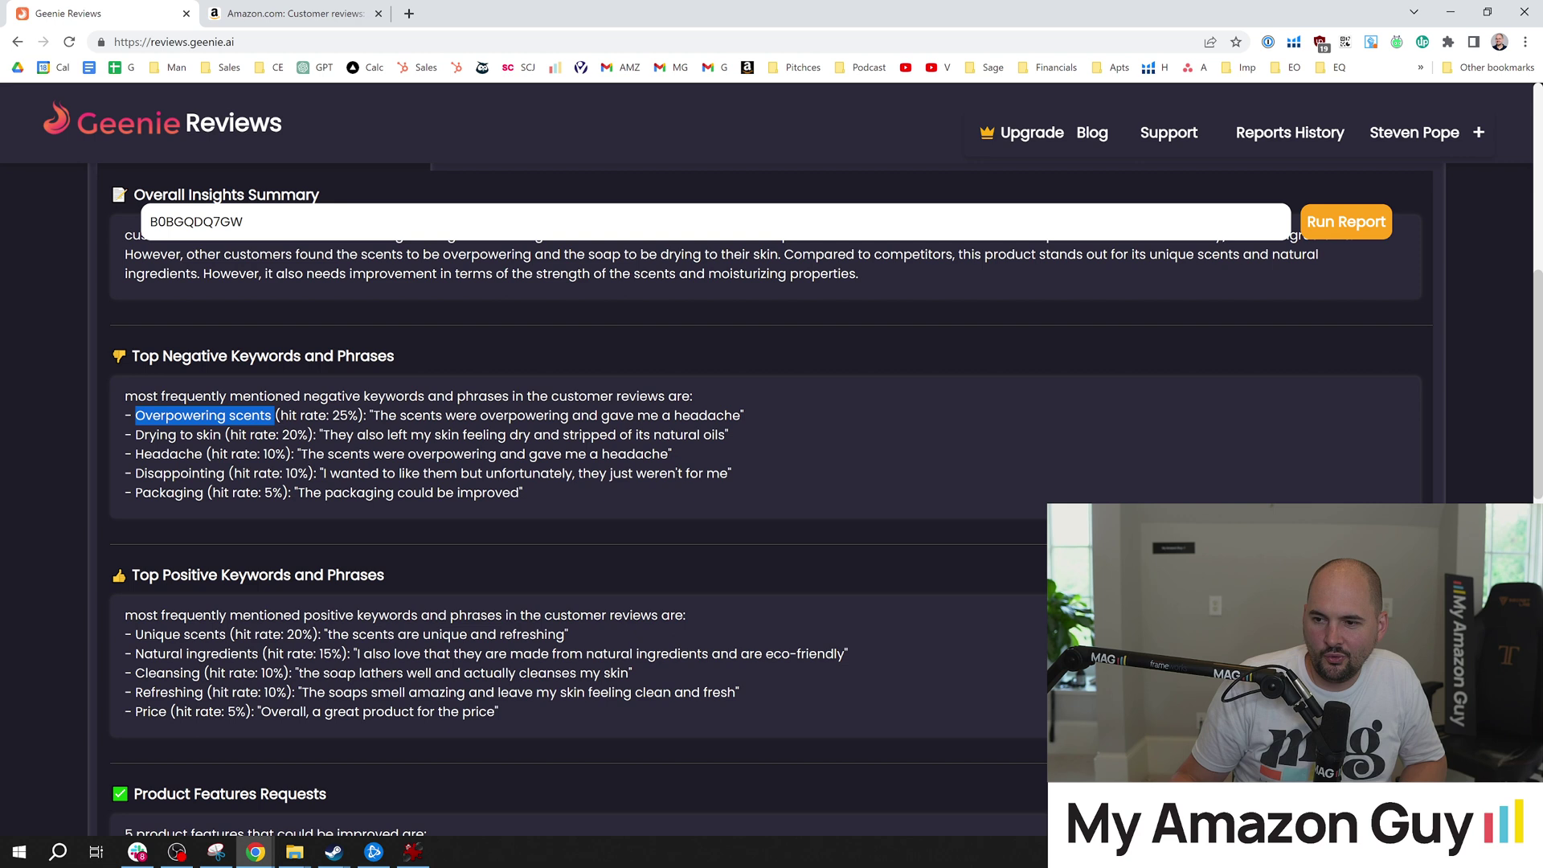
drag(132, 635, 229, 635)
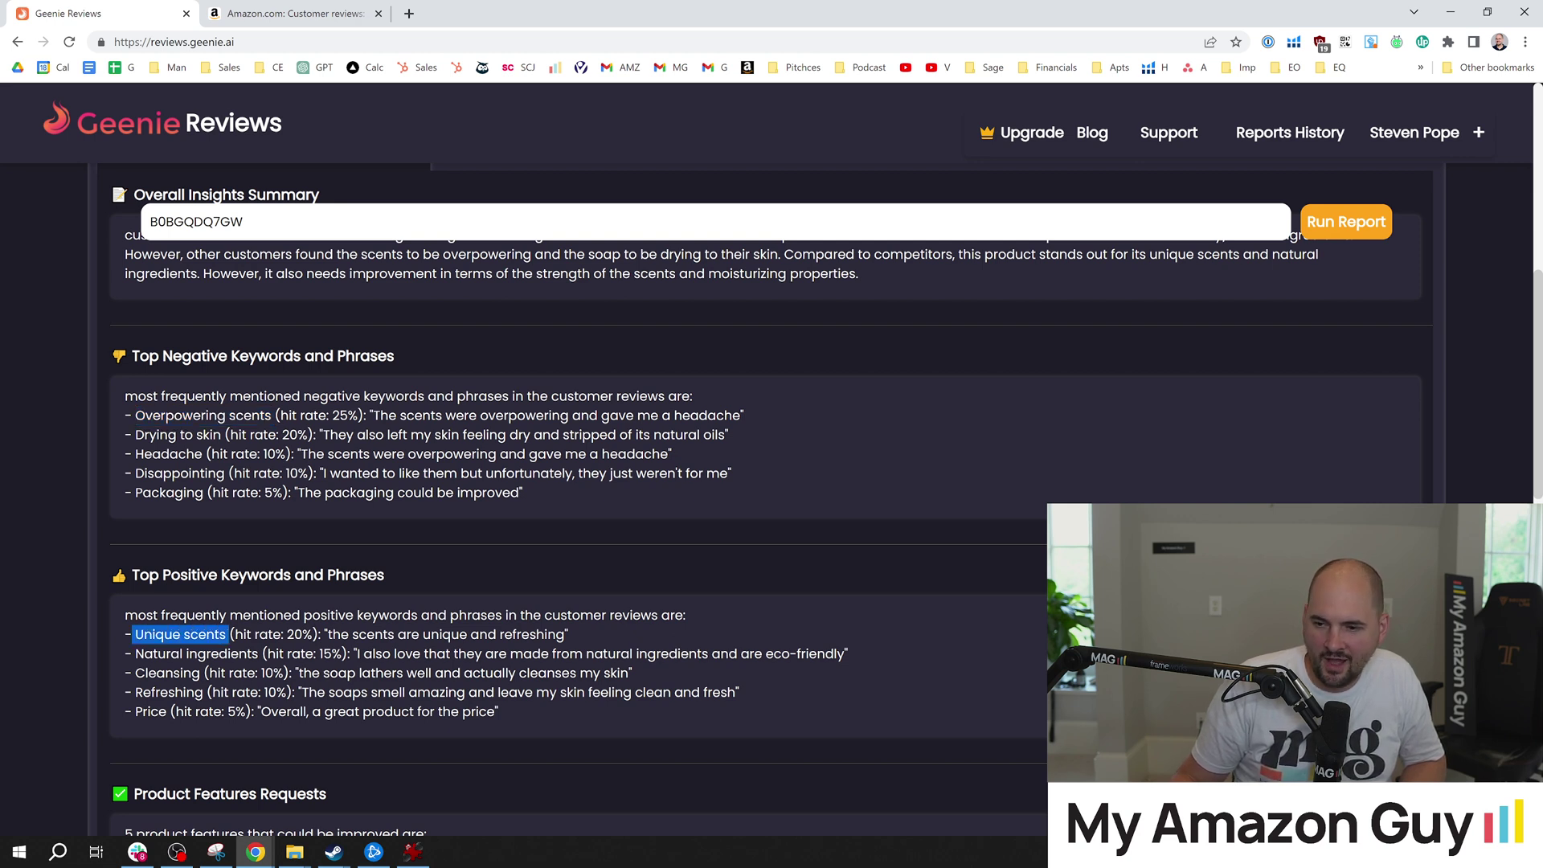
drag(145, 654, 262, 654)
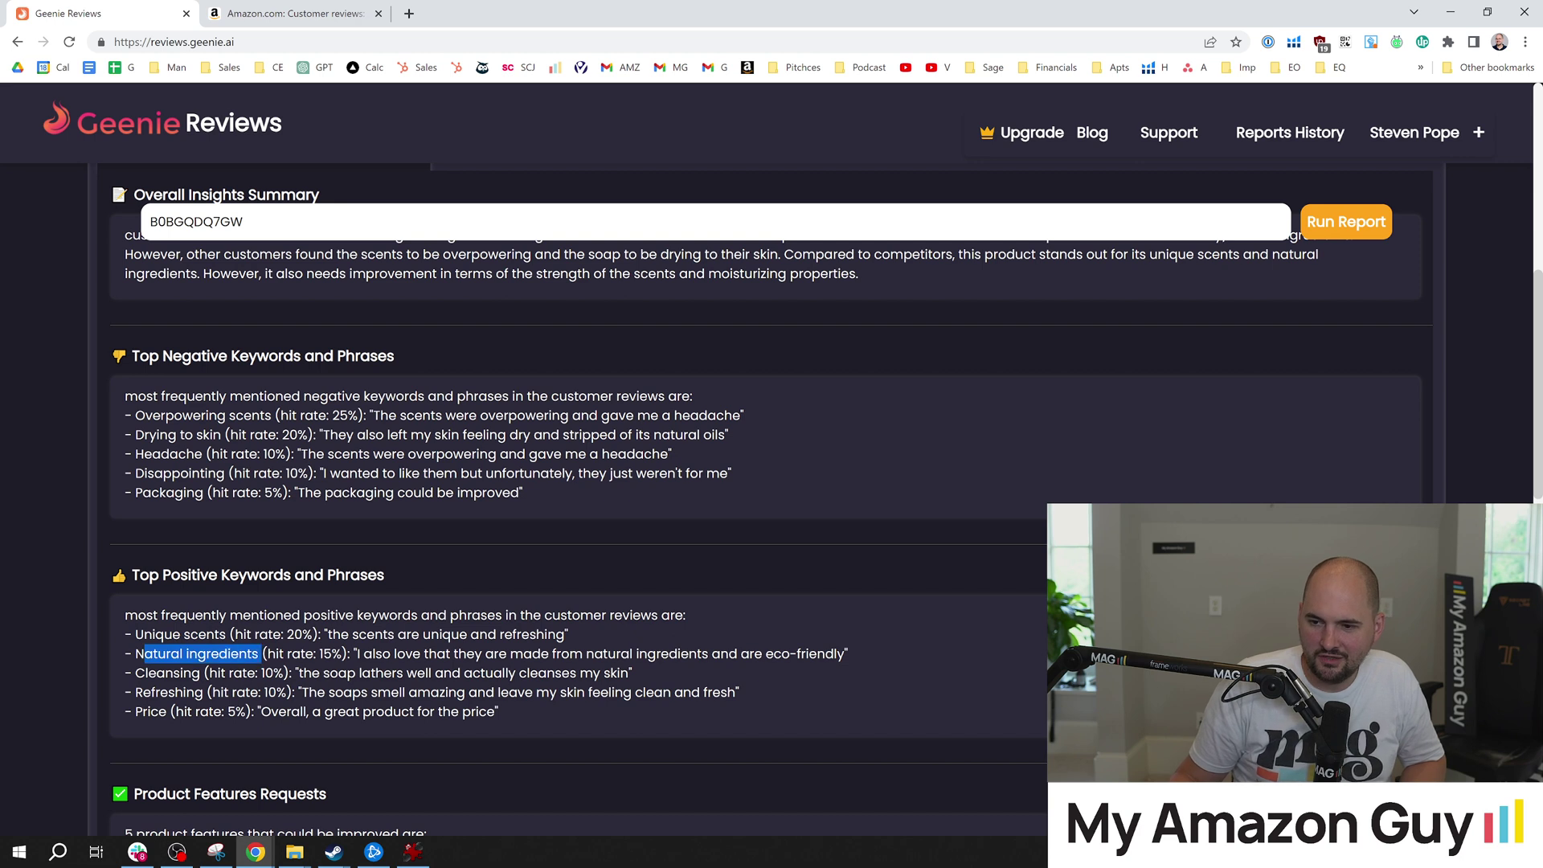
drag(156, 674, 164, 693)
click(164, 693)
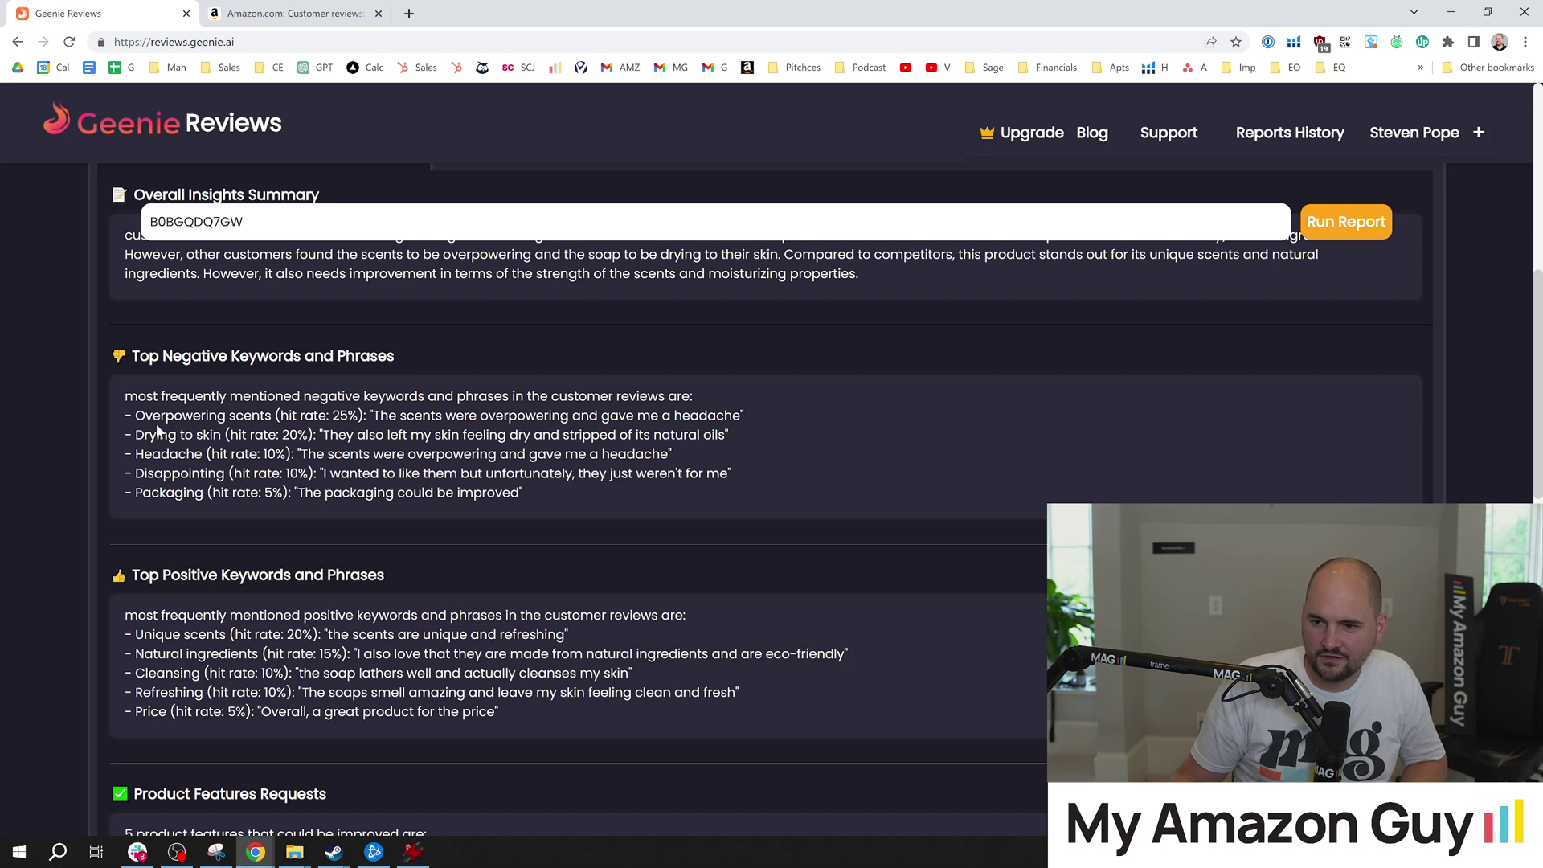
drag(153, 415, 272, 415)
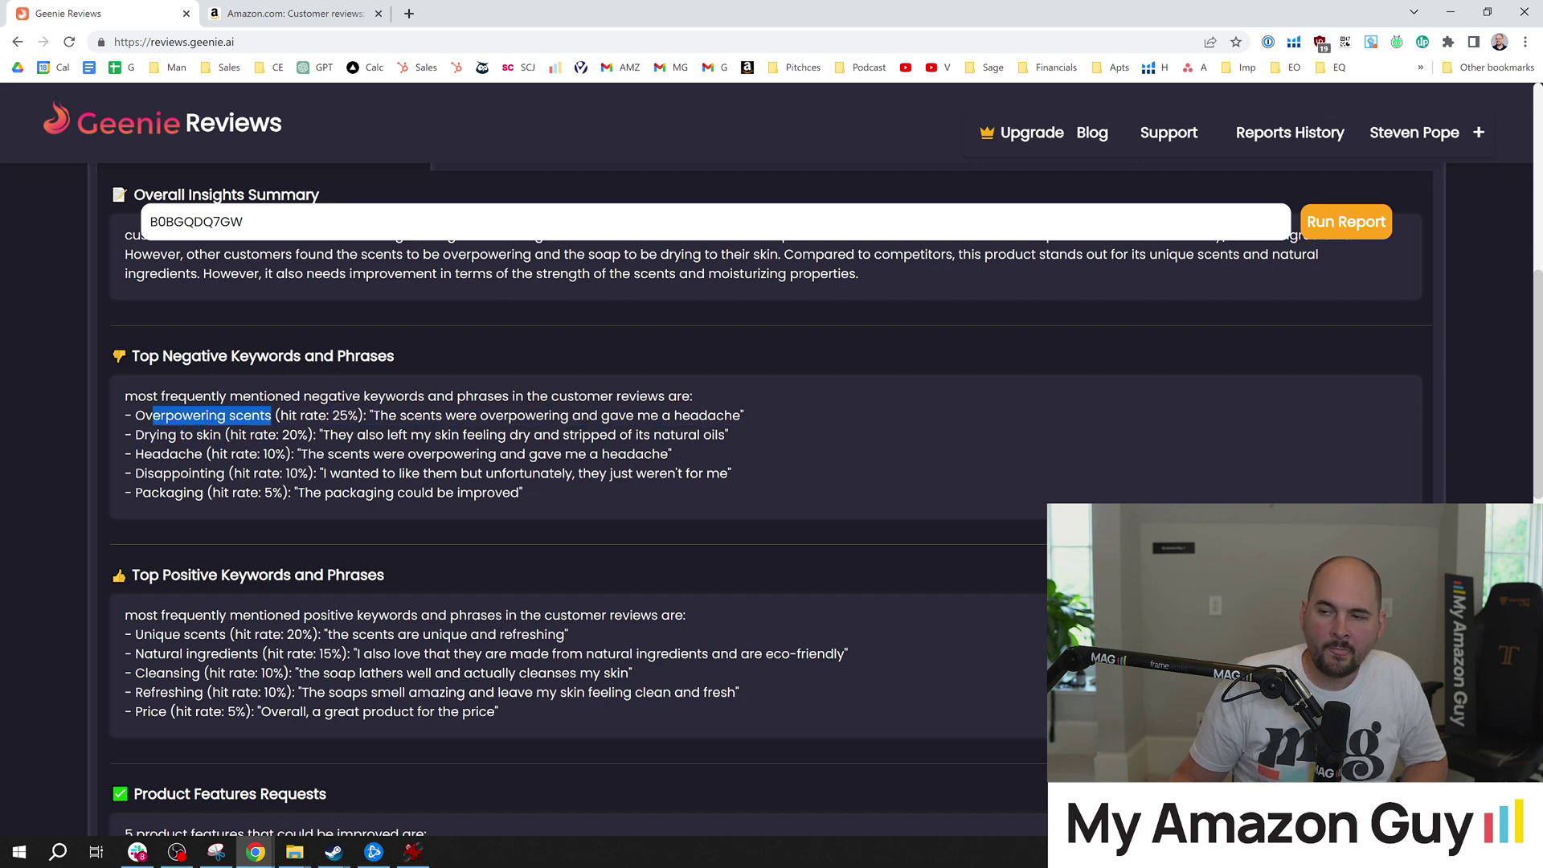
click(127, 373)
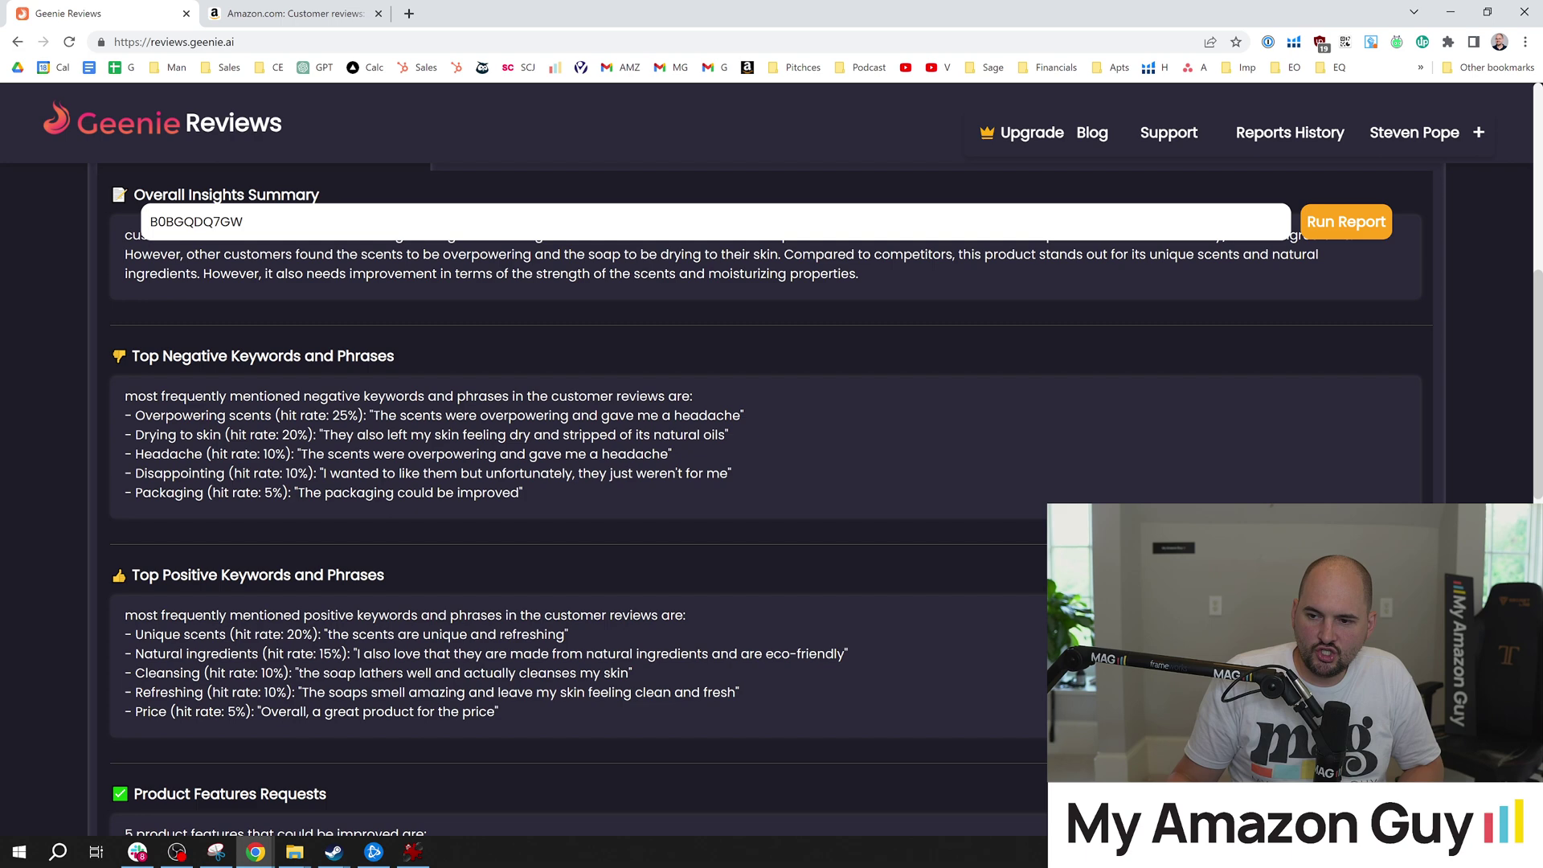
drag(130, 357, 465, 693)
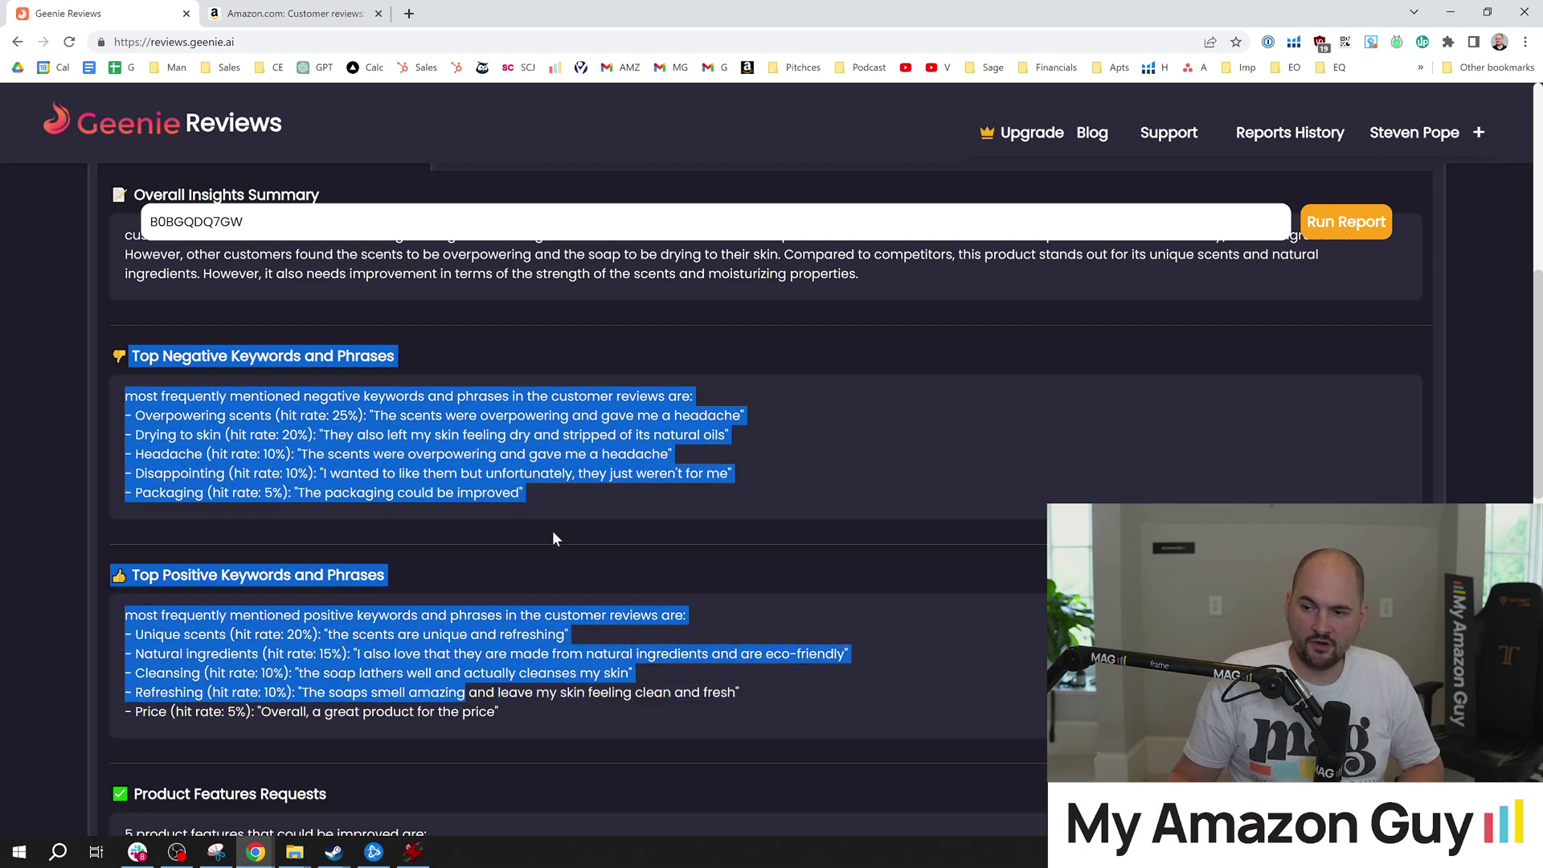
click(553, 531)
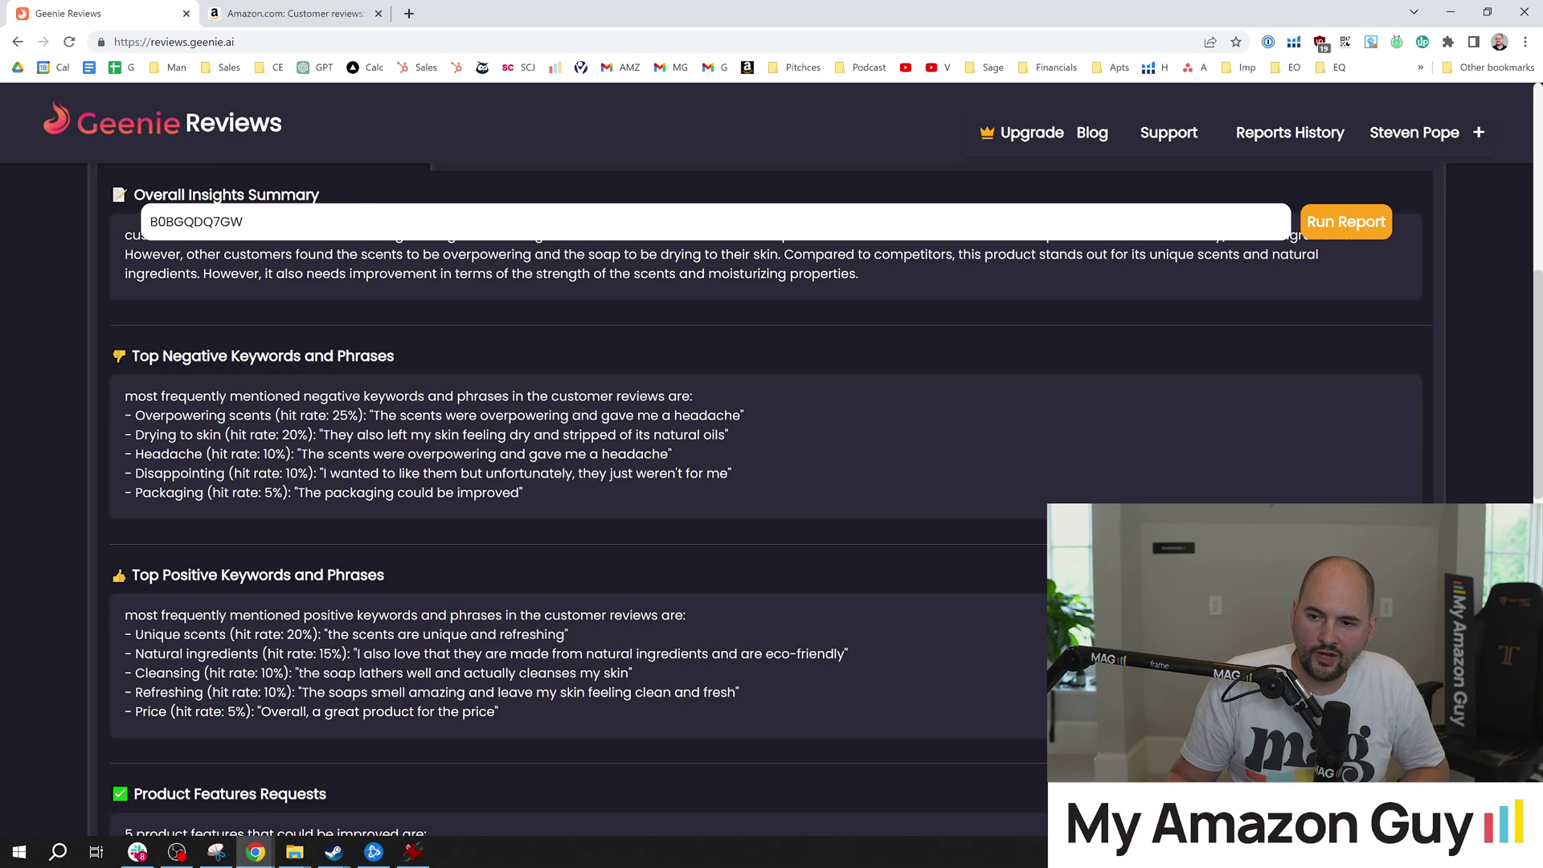
drag(135, 415, 271, 415)
Step: Switch to the Amazon reviews, open the soap's product page from its title and view the Fruity Scent 4 Pack image
click(277, 7)
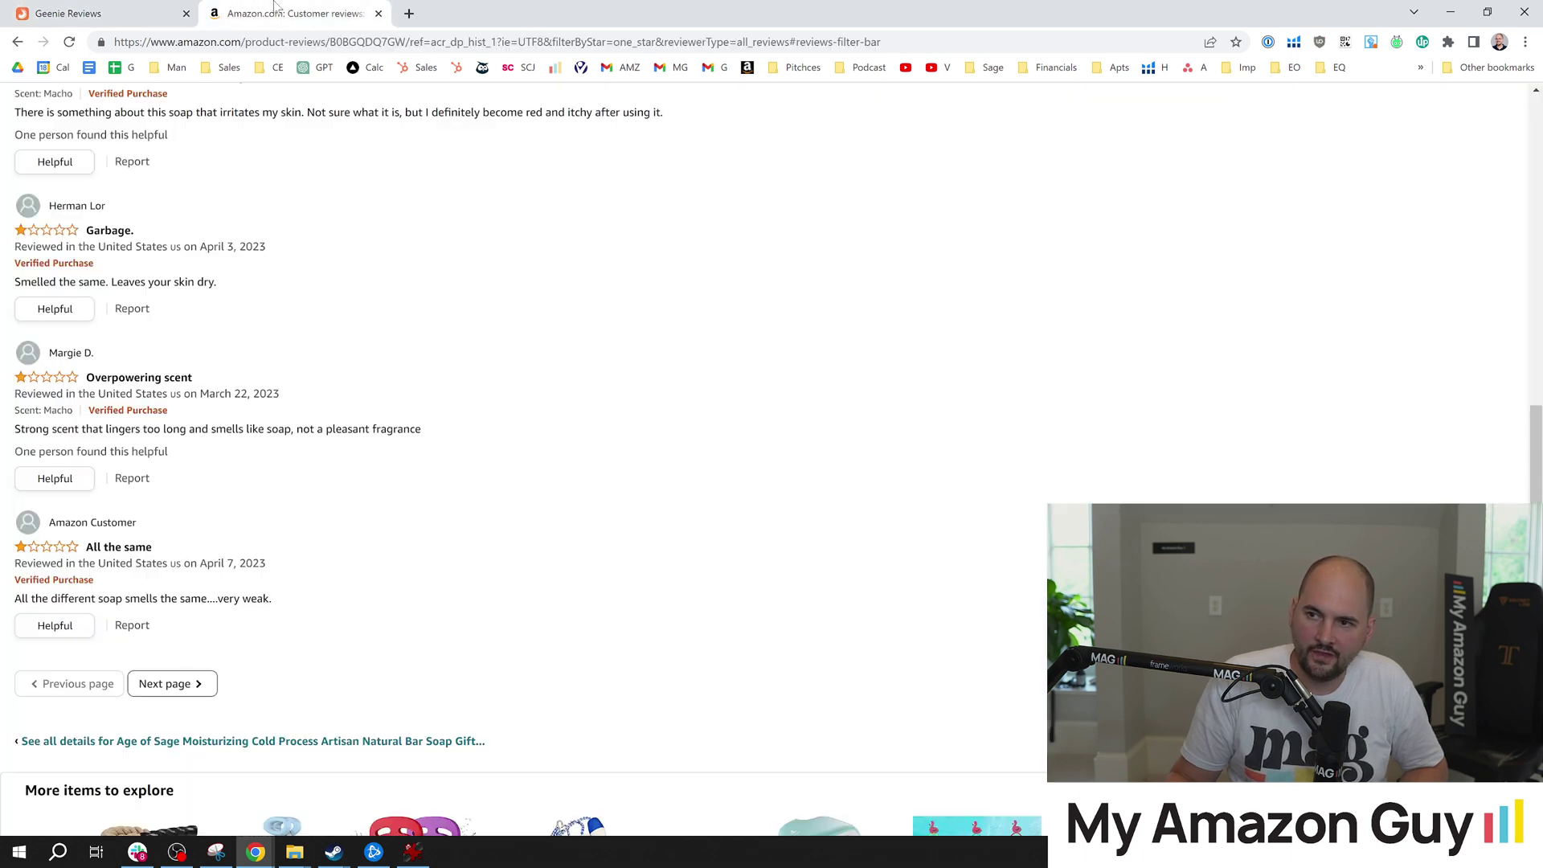
drag(1535, 438, 1495, 95)
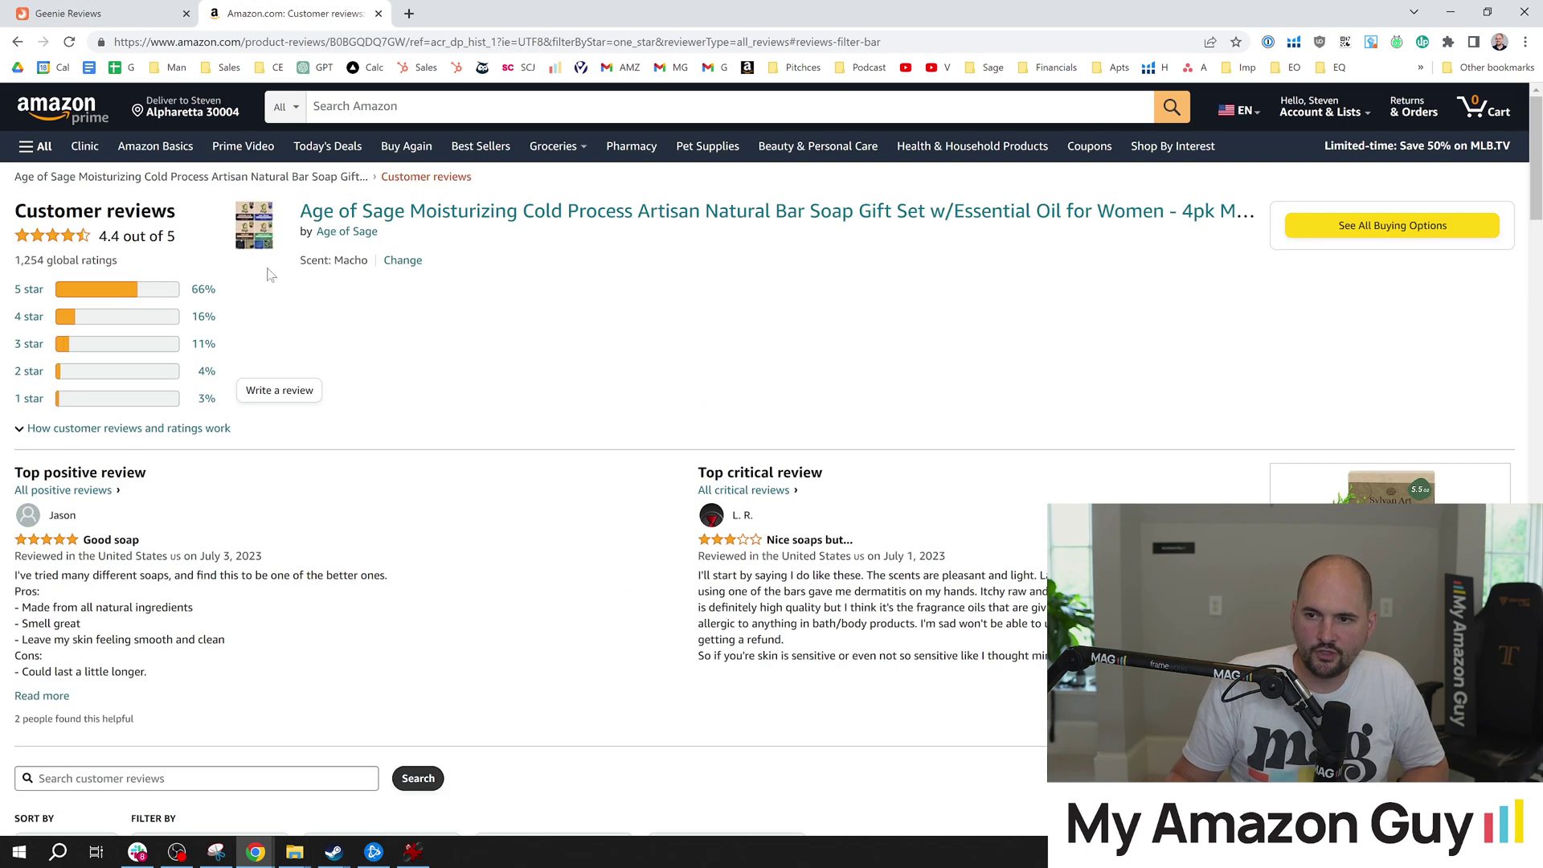
click(378, 212)
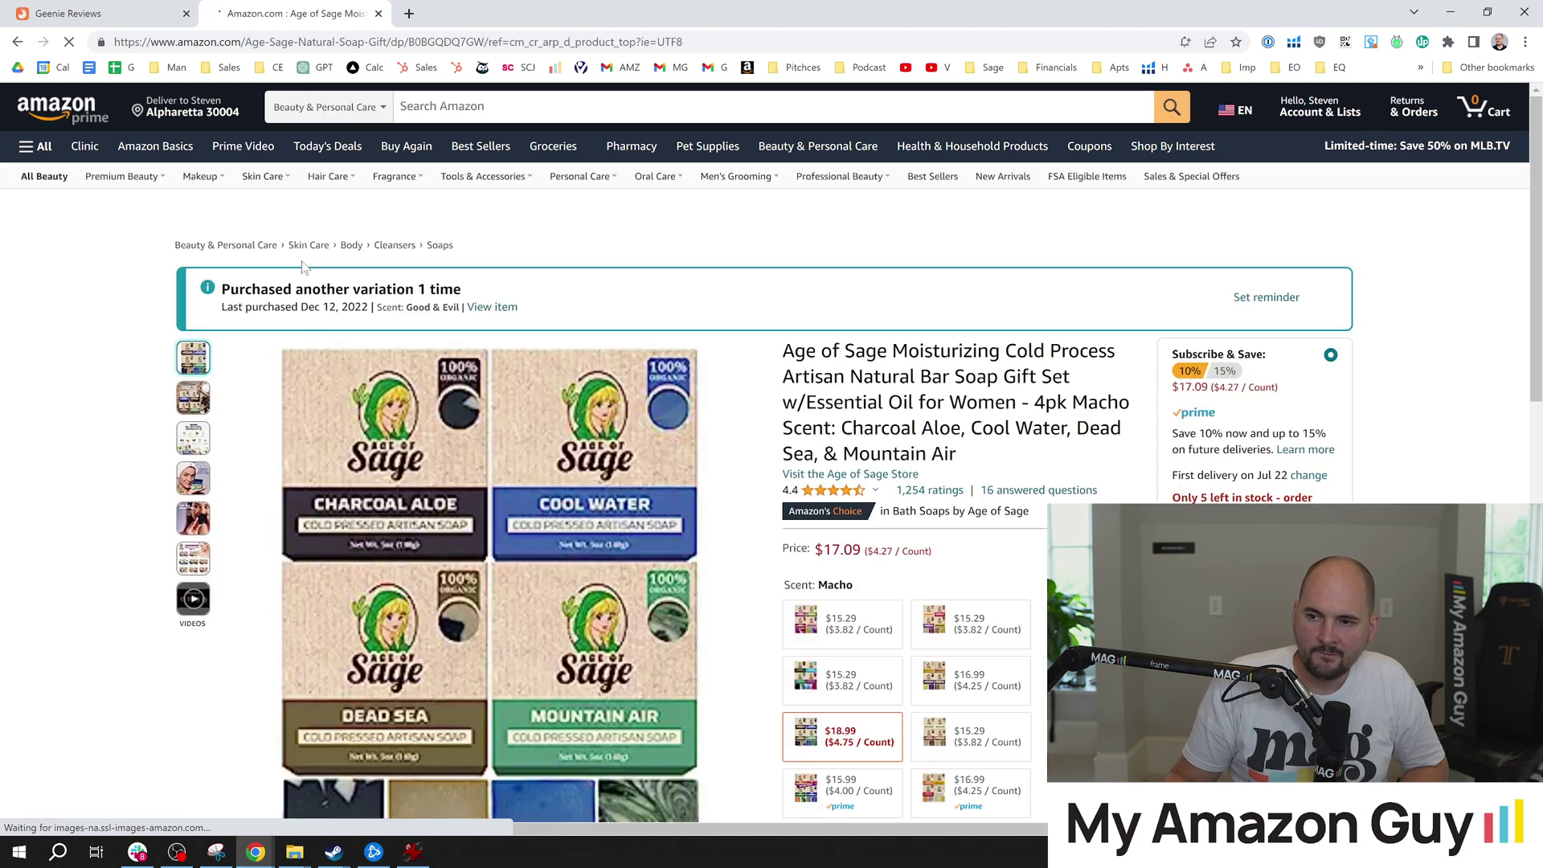
scroll(193, 398, down, 1)
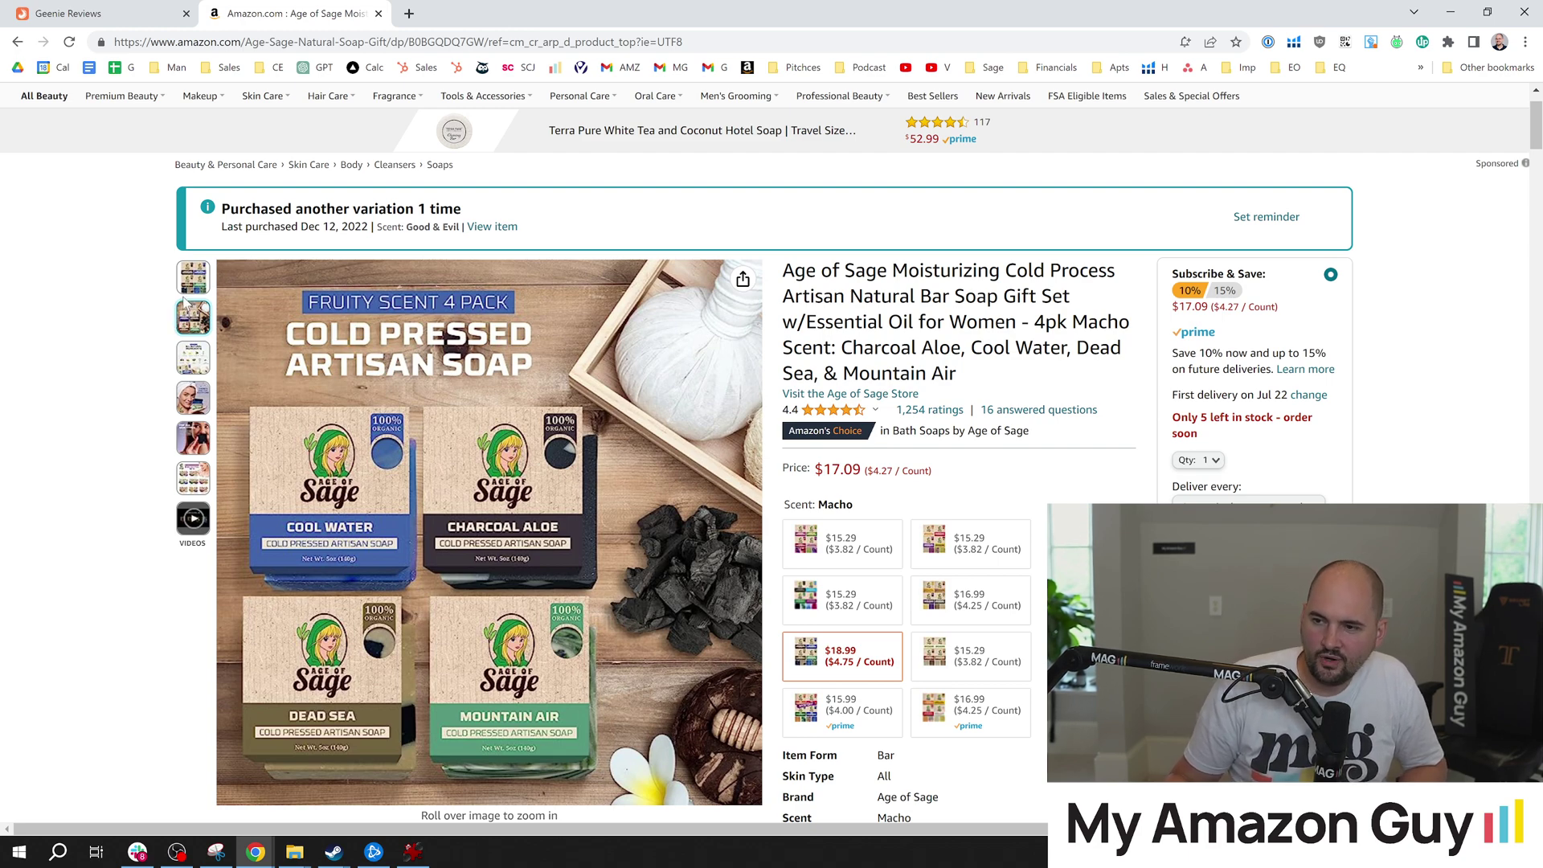
mouse_move(381, 331)
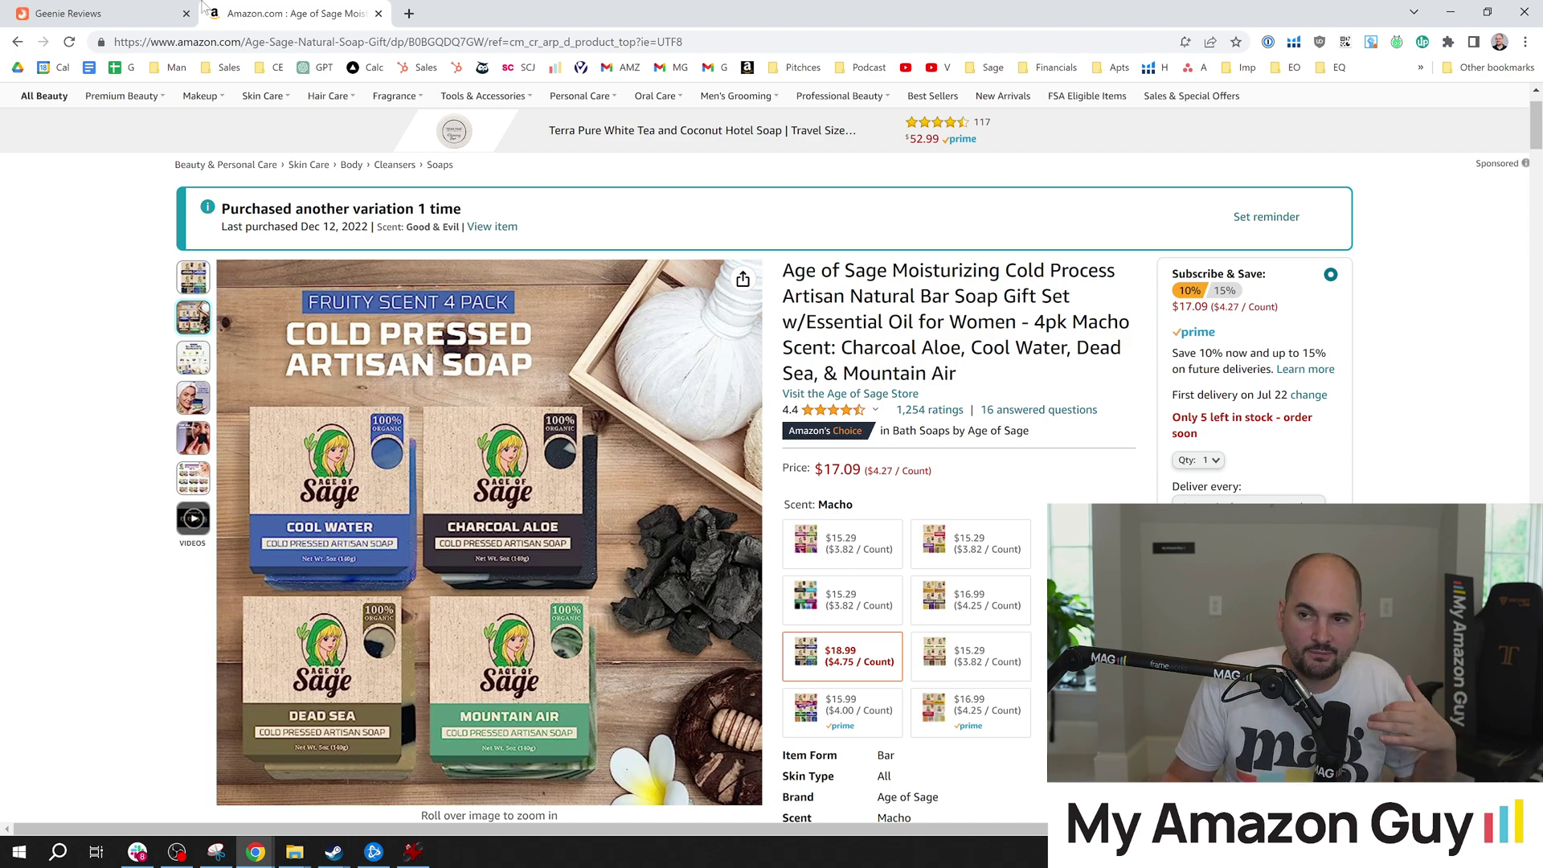
Step: Return to Geenie Reviews and re-examine the overpowering scents entry among the top negative keywords, highlighting "Overpowering"
click(150, 10)
click(274, 418)
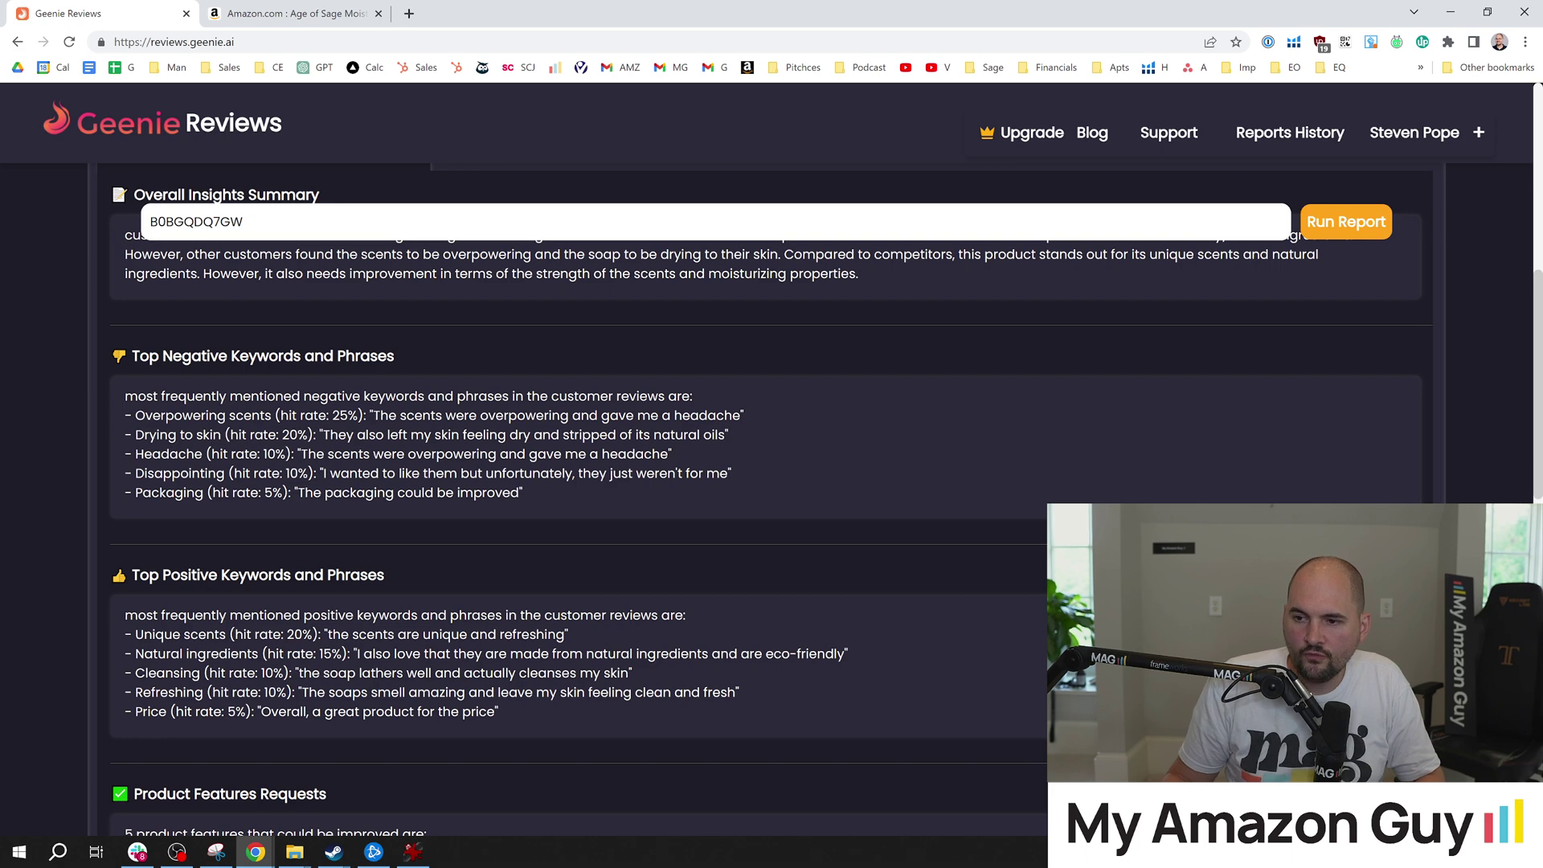
drag(271, 416, 145, 417)
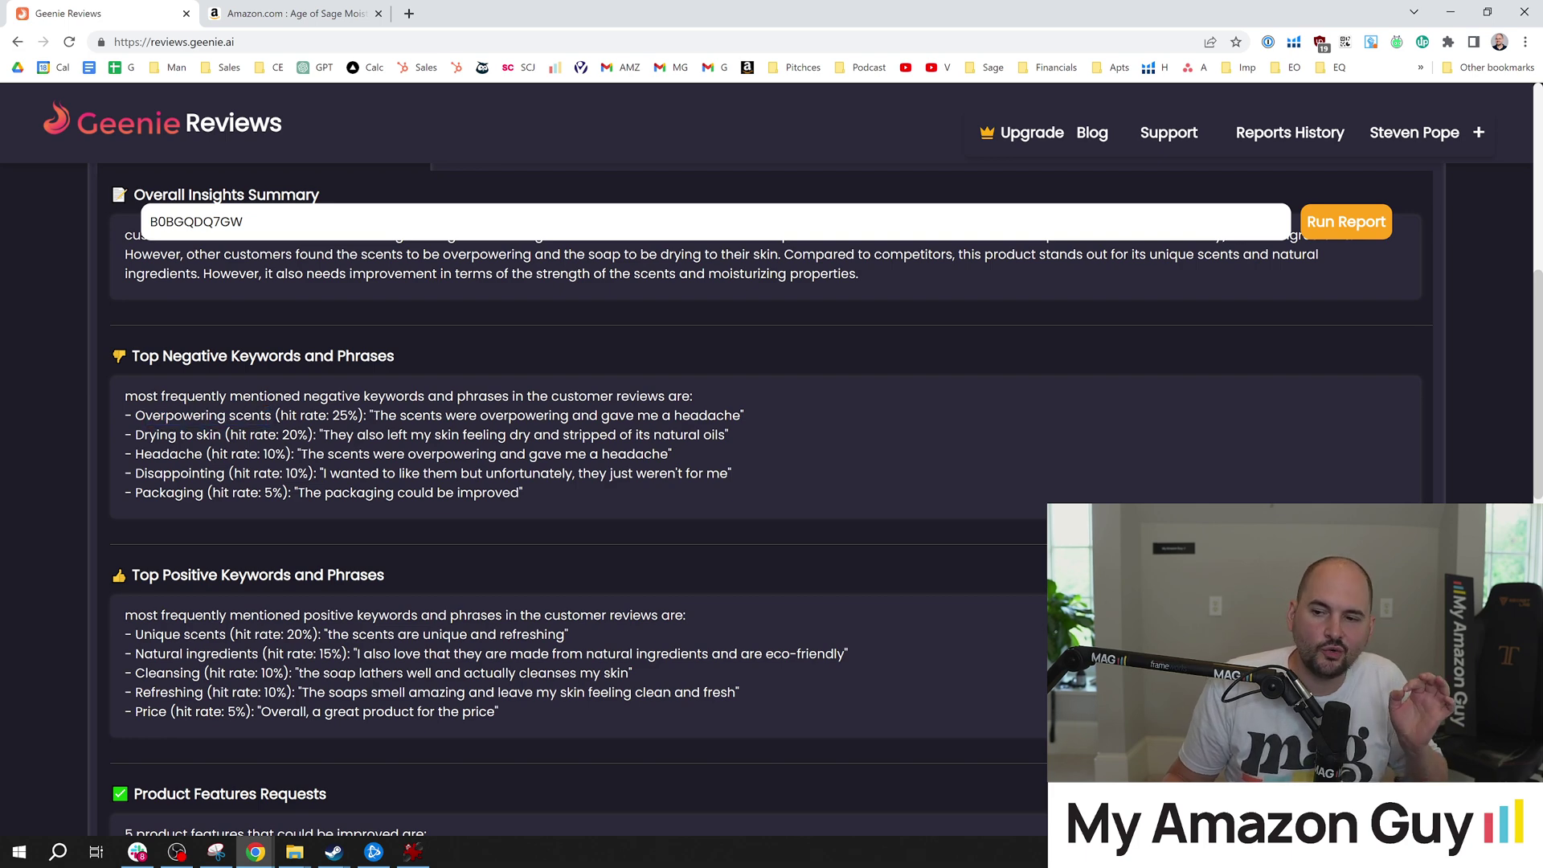
double_click(151, 416)
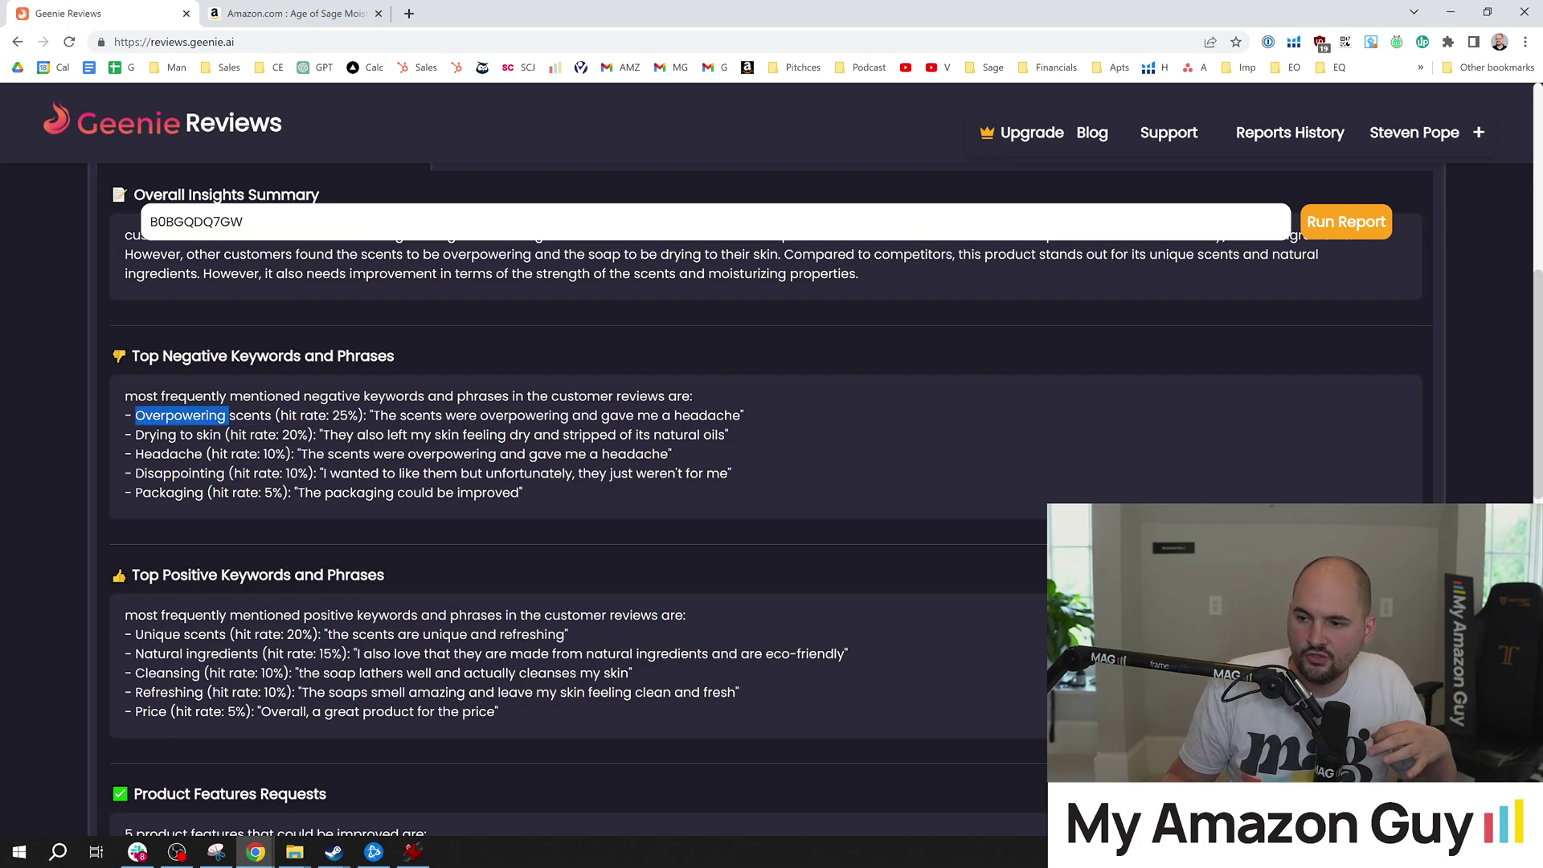
scroll(764, 483, down, 2)
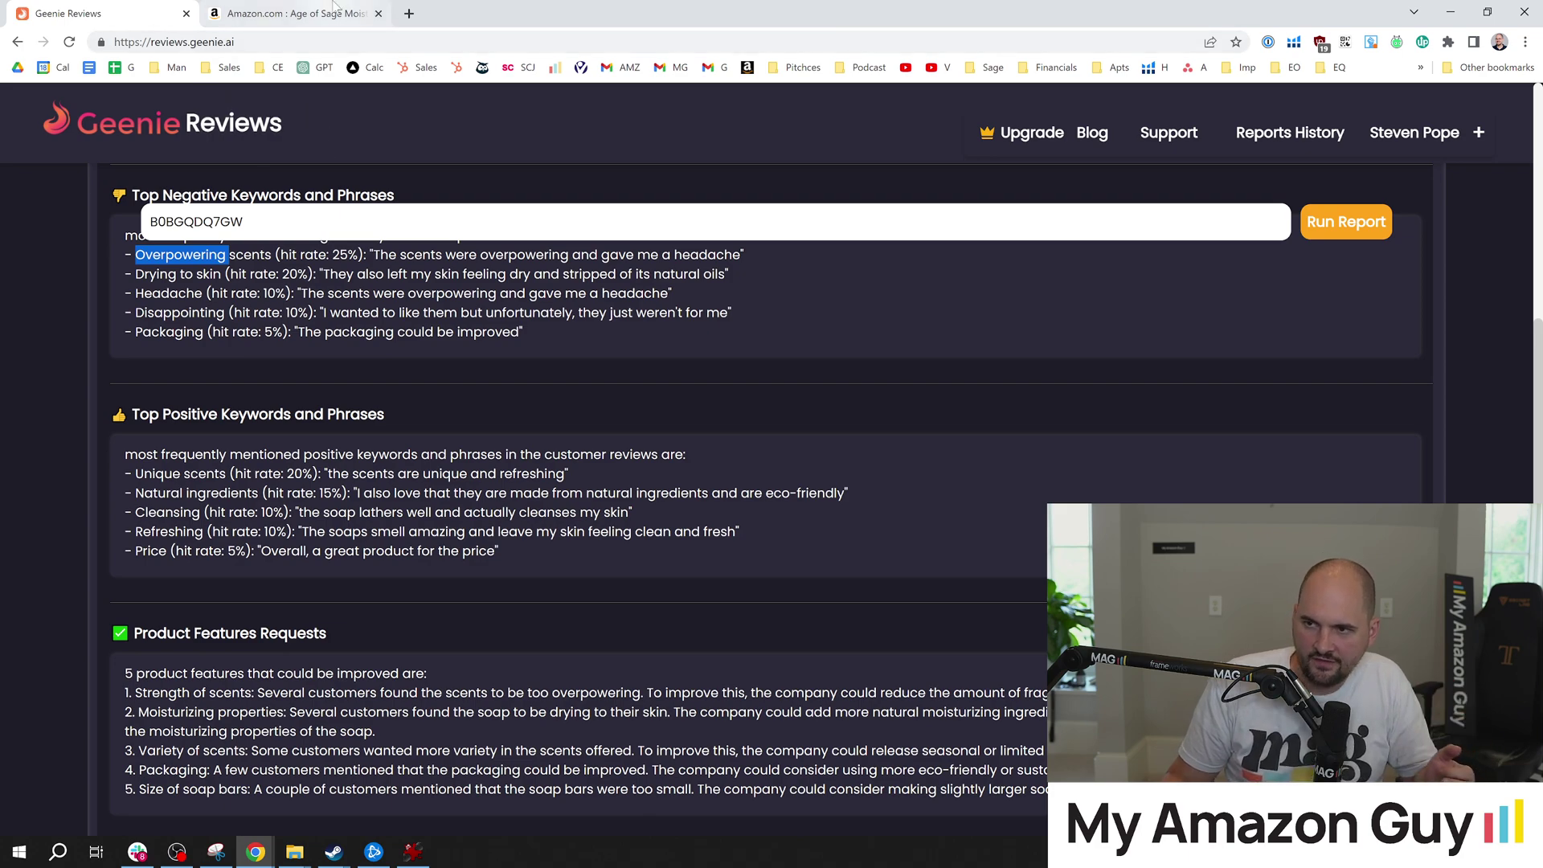
Step: Switch to the Amazon listing, enlarge the Fruity Scent 4 Pack image and copy the image
click(293, 13)
click(682, 371)
right_click(691, 368)
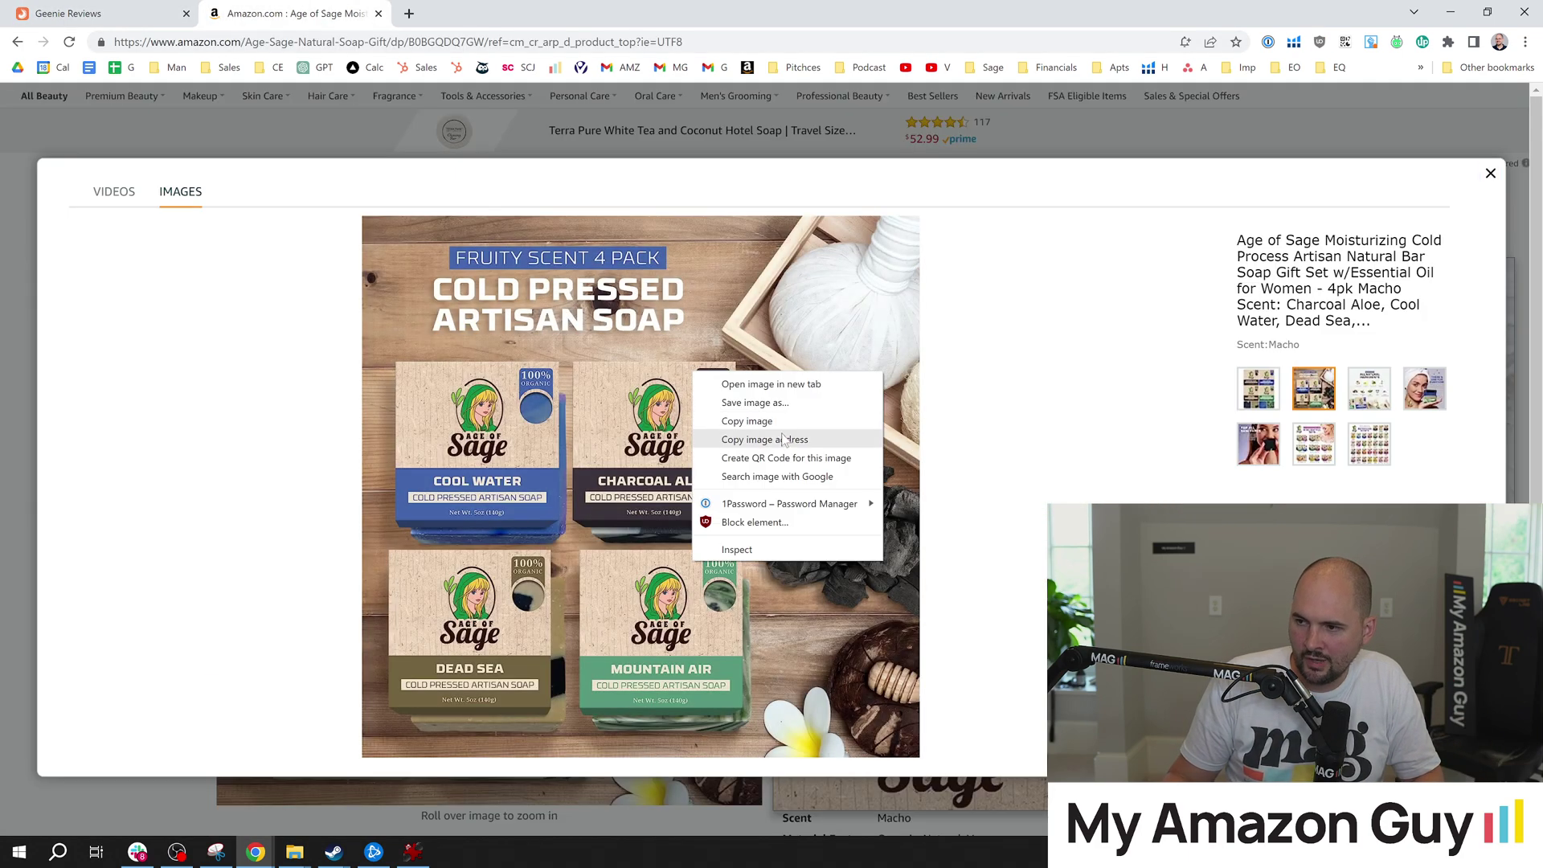
click(776, 422)
key(alt+Tab)
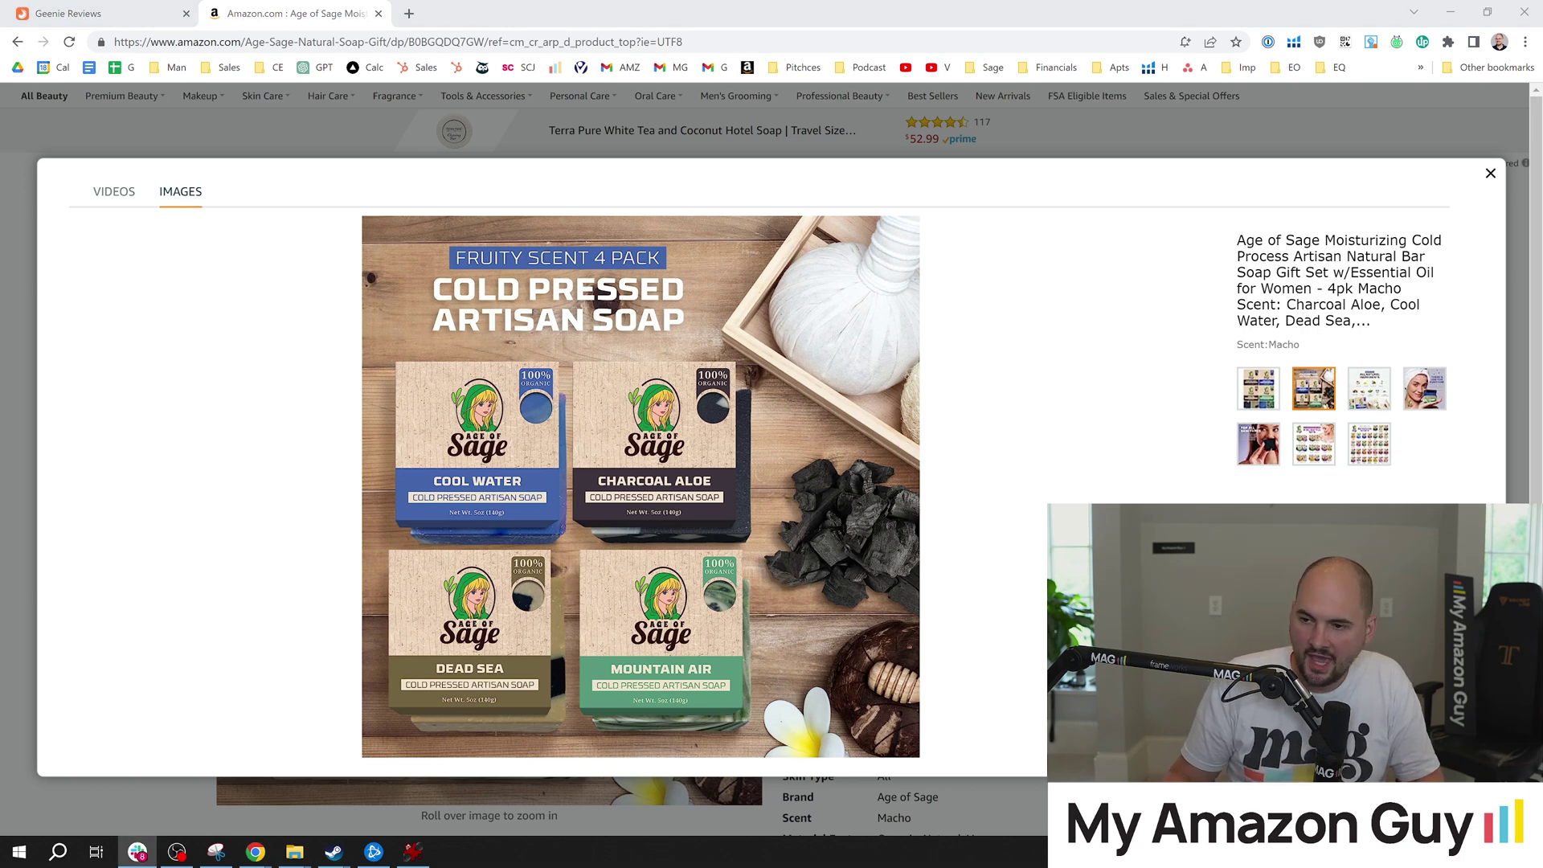
key(alt+Tab)
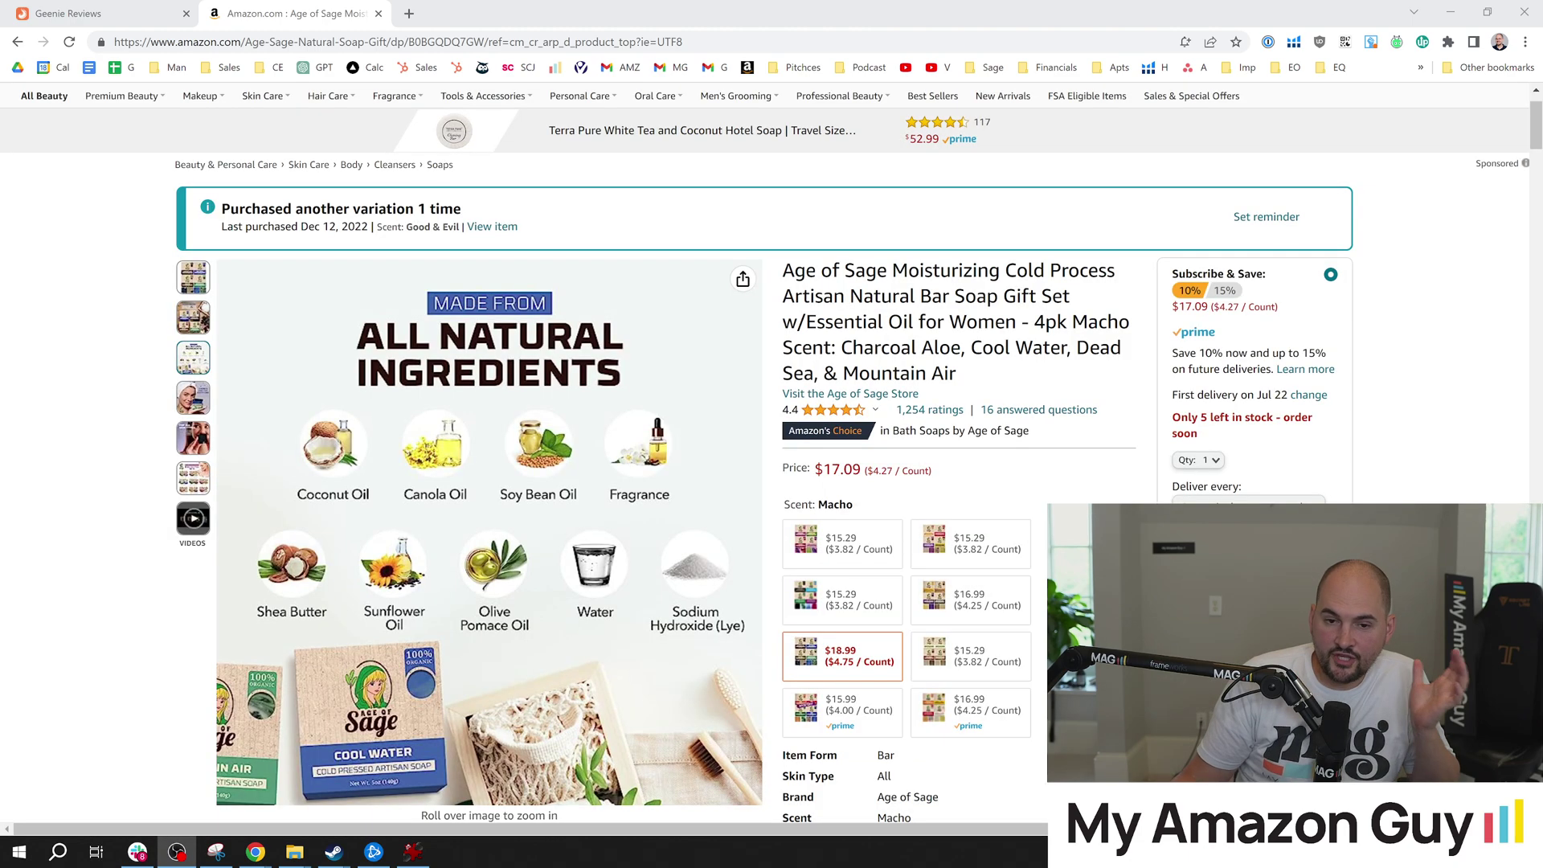
Step: Compare the listing's All Natural Ingredients image with the skin-drying, headache and packaging complaints in Geenie Reviews
click(140, 399)
mouse_move(222, 357)
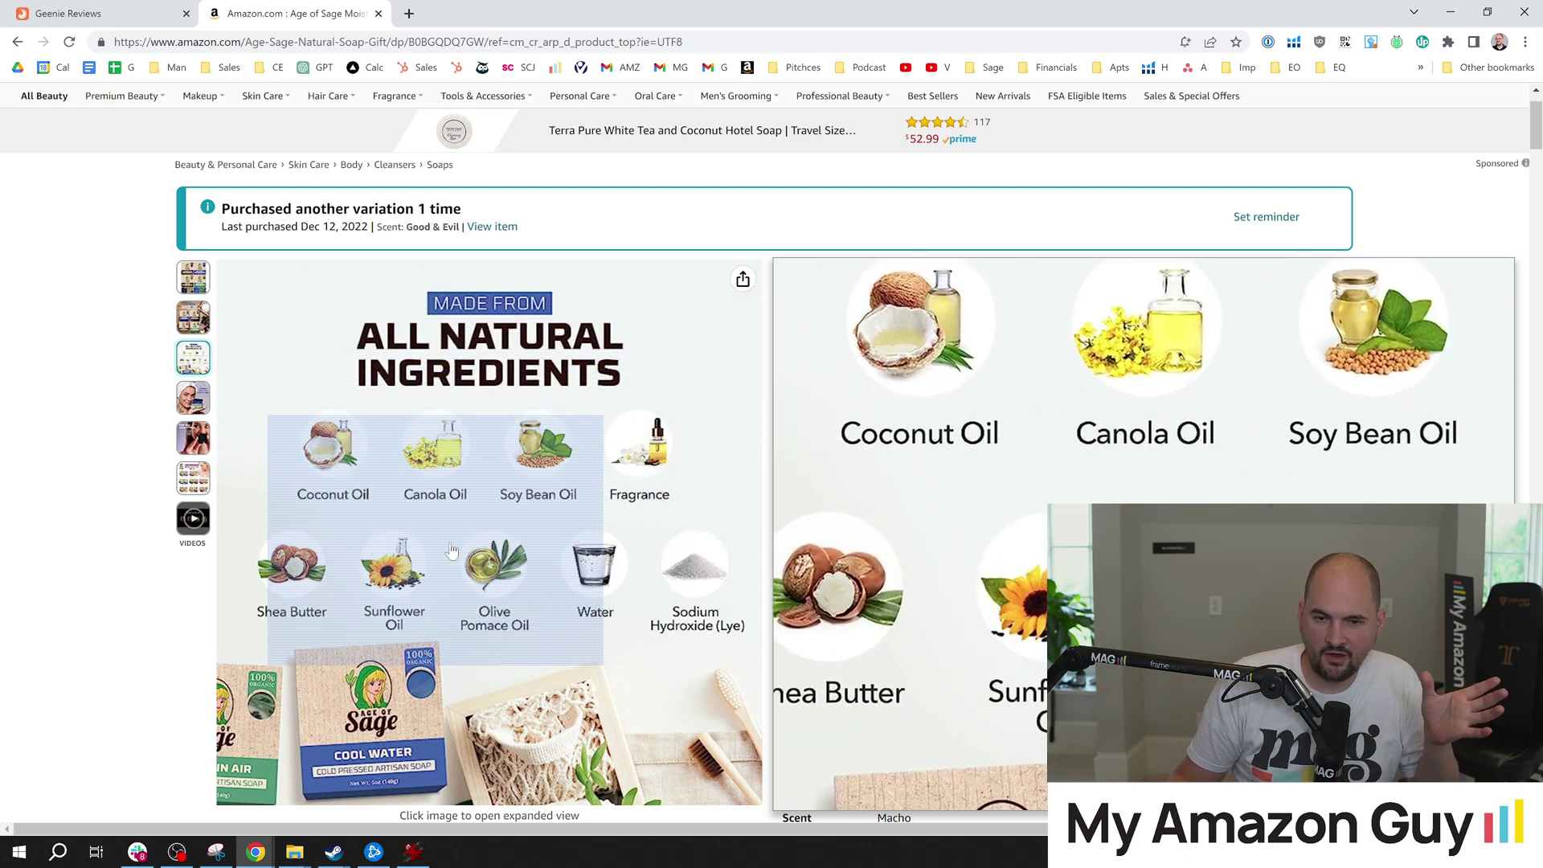
click(124, 11)
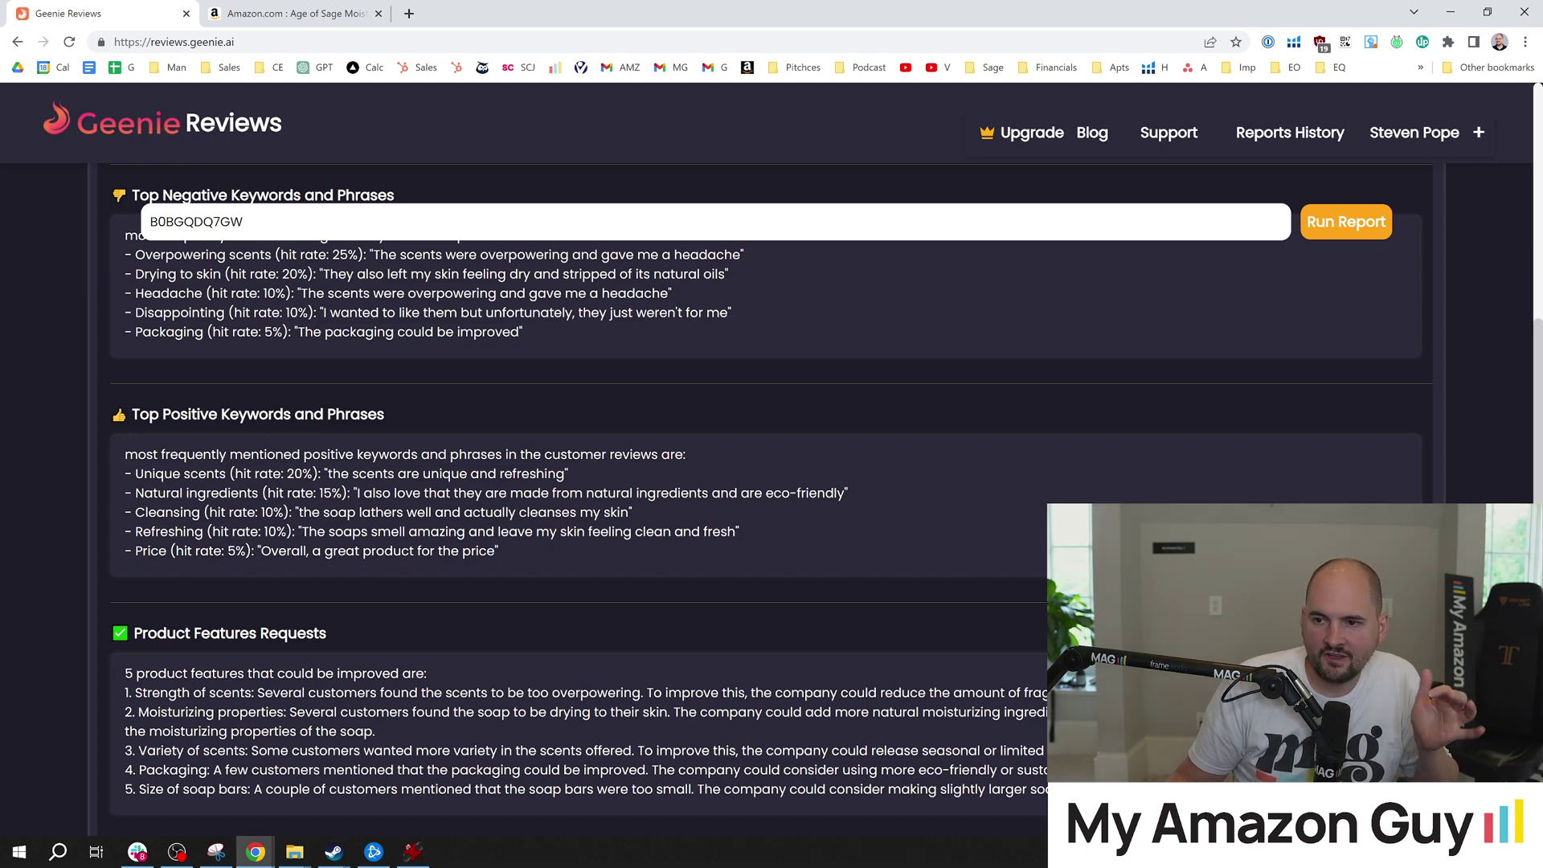
drag(135, 292, 266, 292)
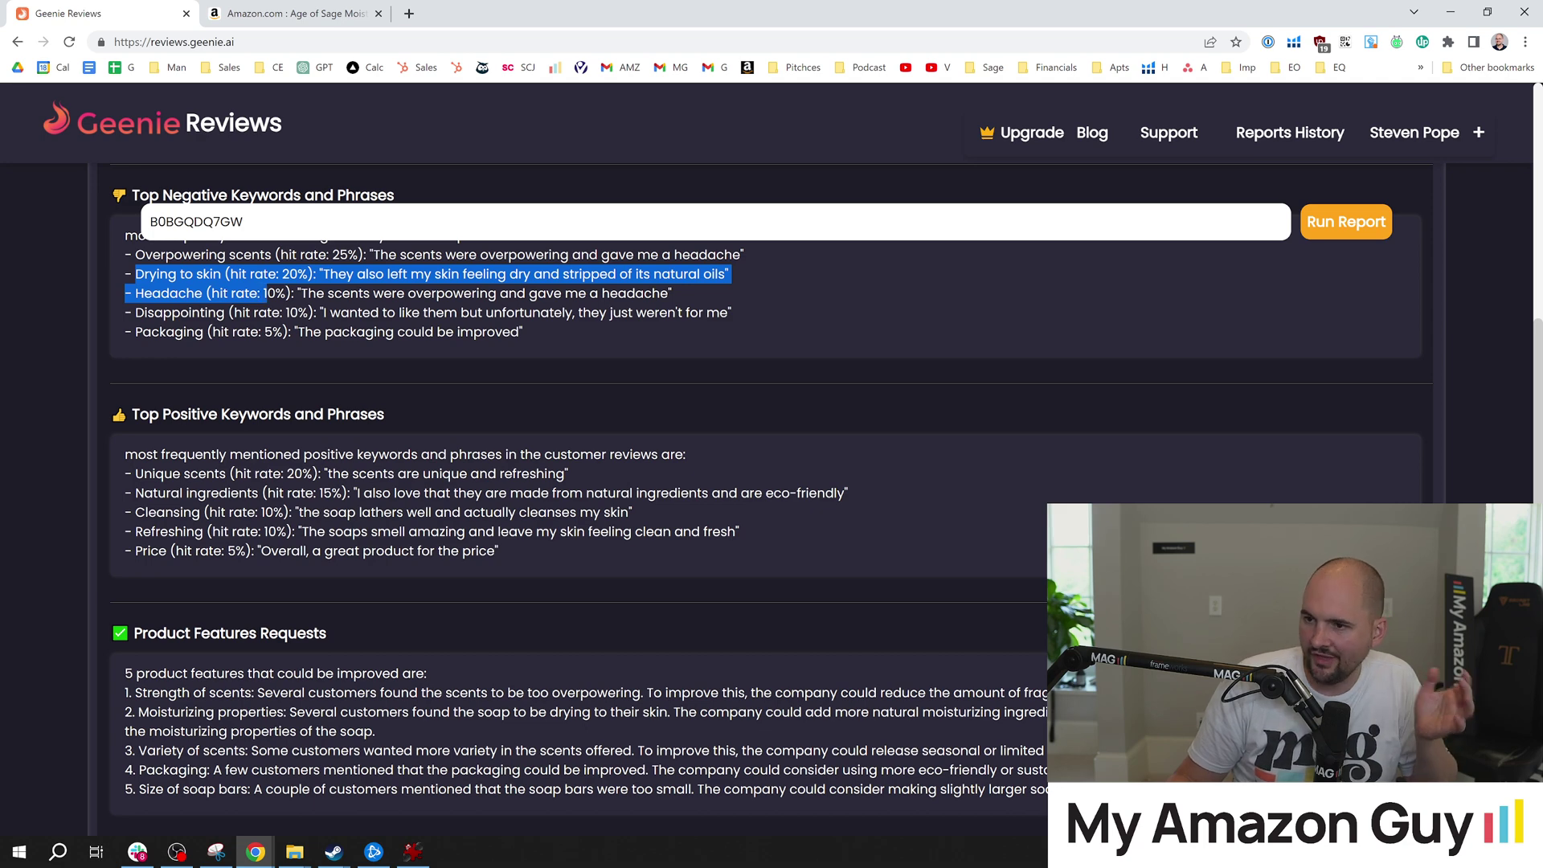
click(363, 344)
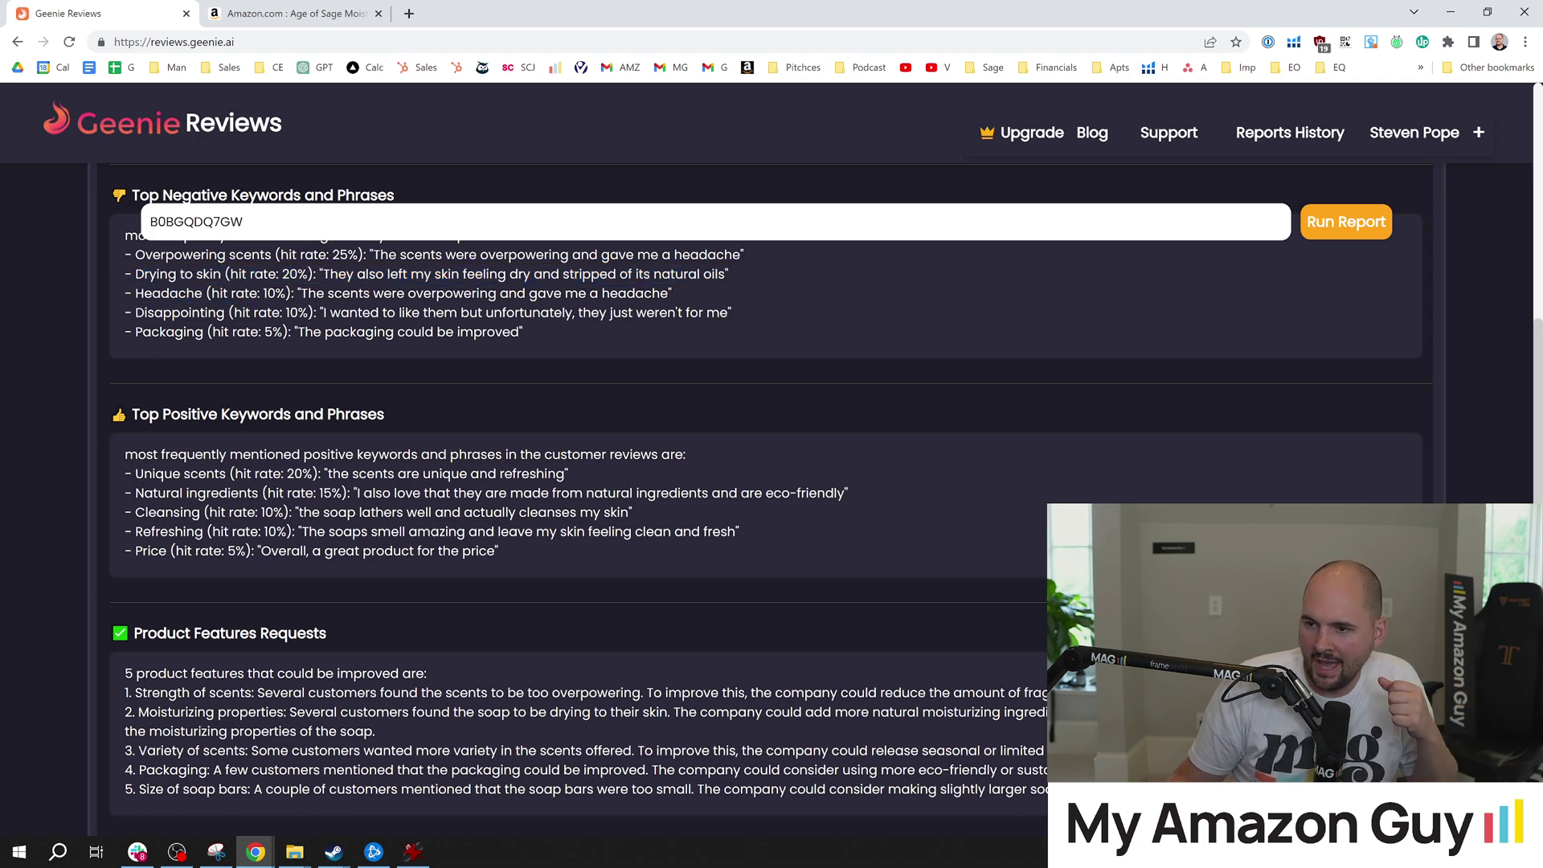
drag(386, 332, 502, 332)
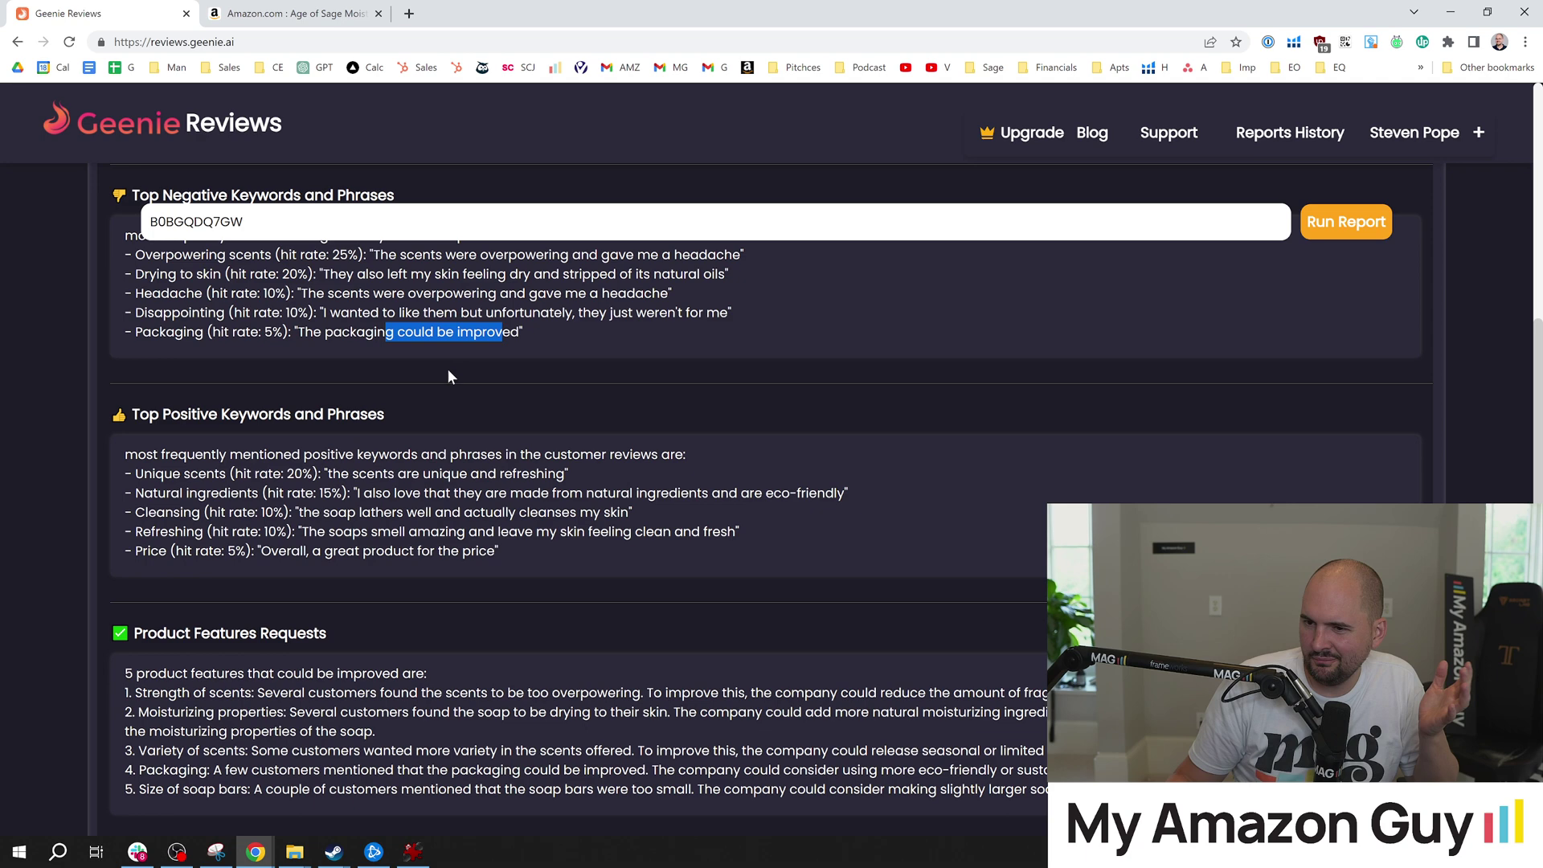
Step: Highlight "Cleansing" in the top positive keywords and skim the report from Overall Insights Summary down to Product Features Requests
scroll(449, 371, down, 2)
click(167, 352)
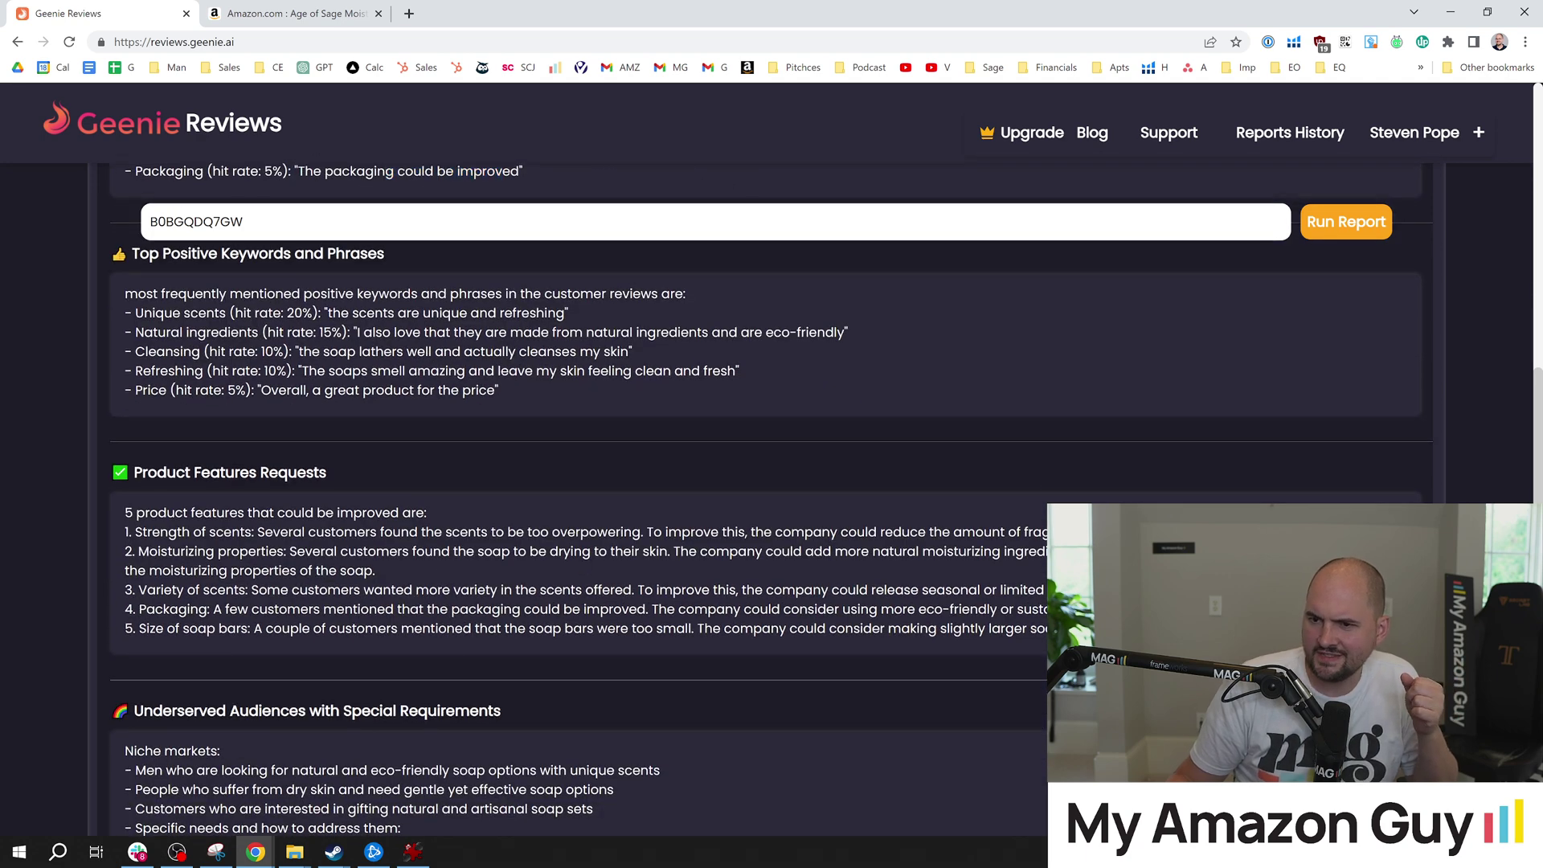
double_click(167, 352)
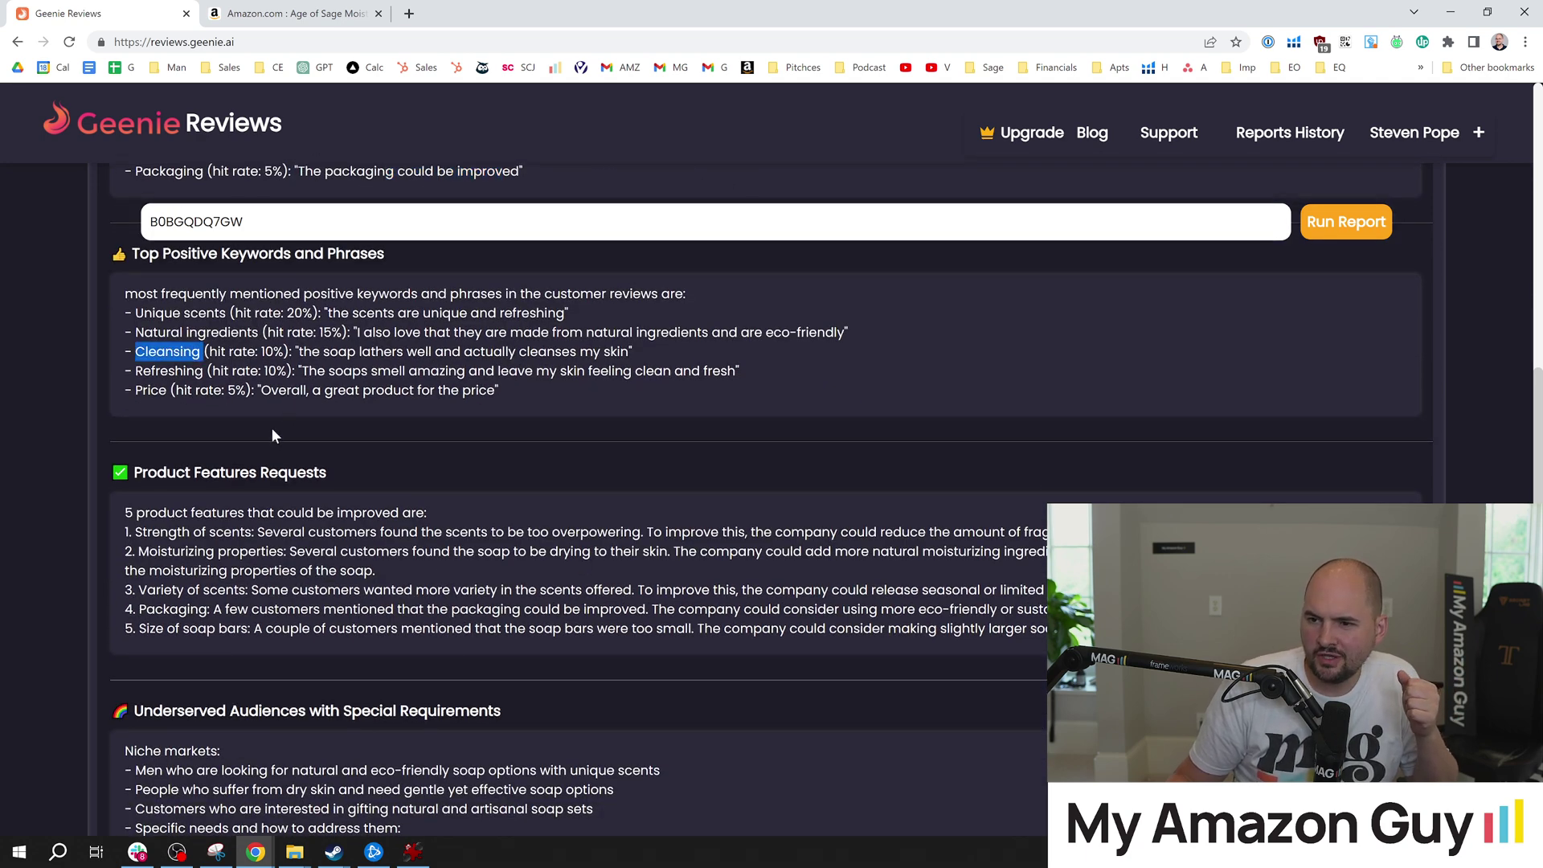
scroll(271, 436, down, 2)
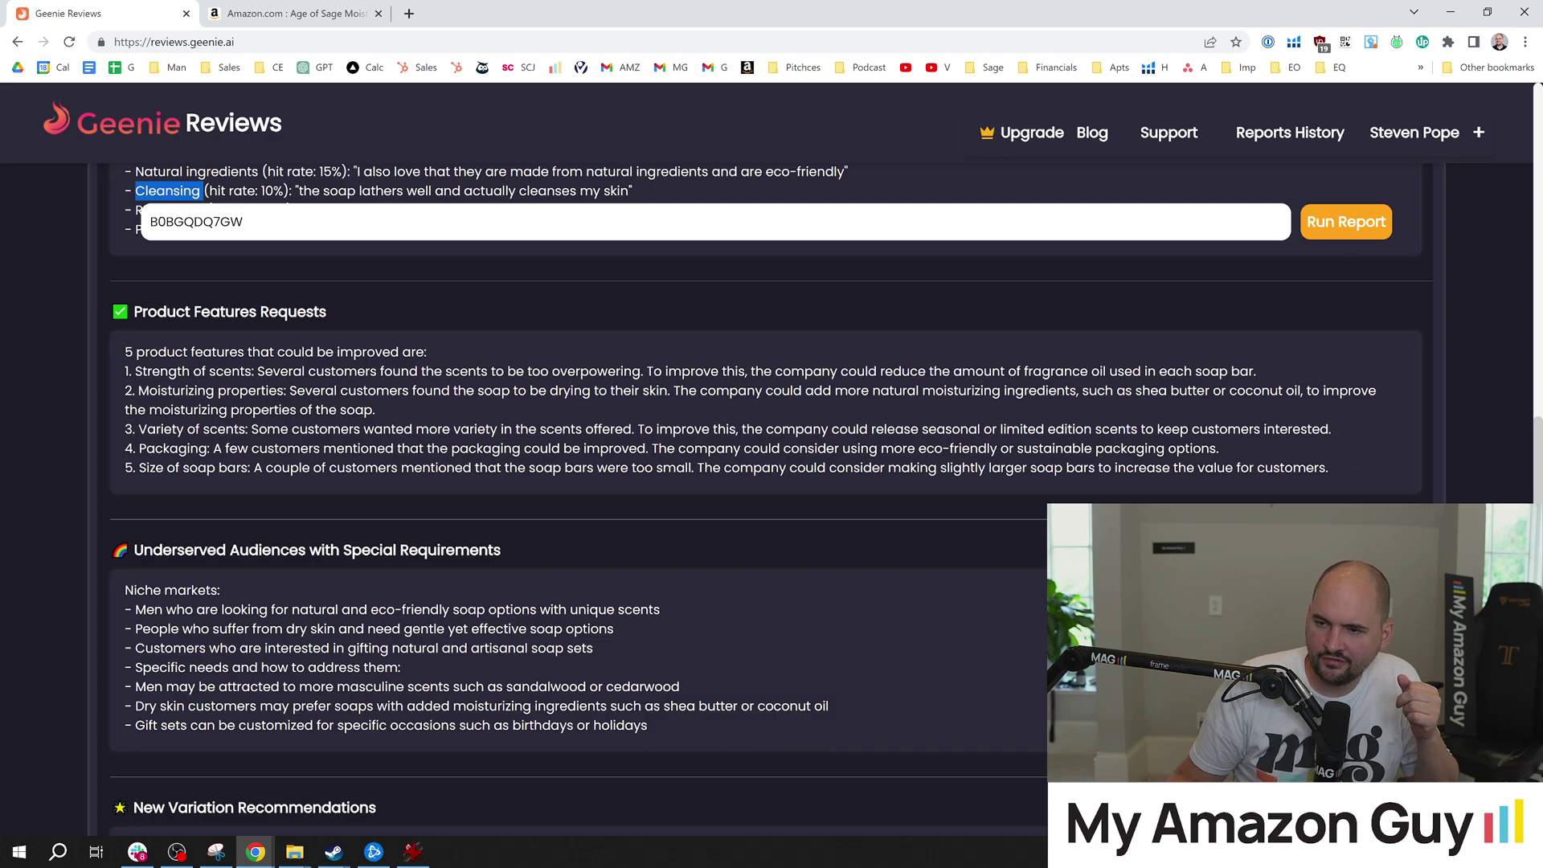
click(343, 347)
scroll(327, 522, up, 7)
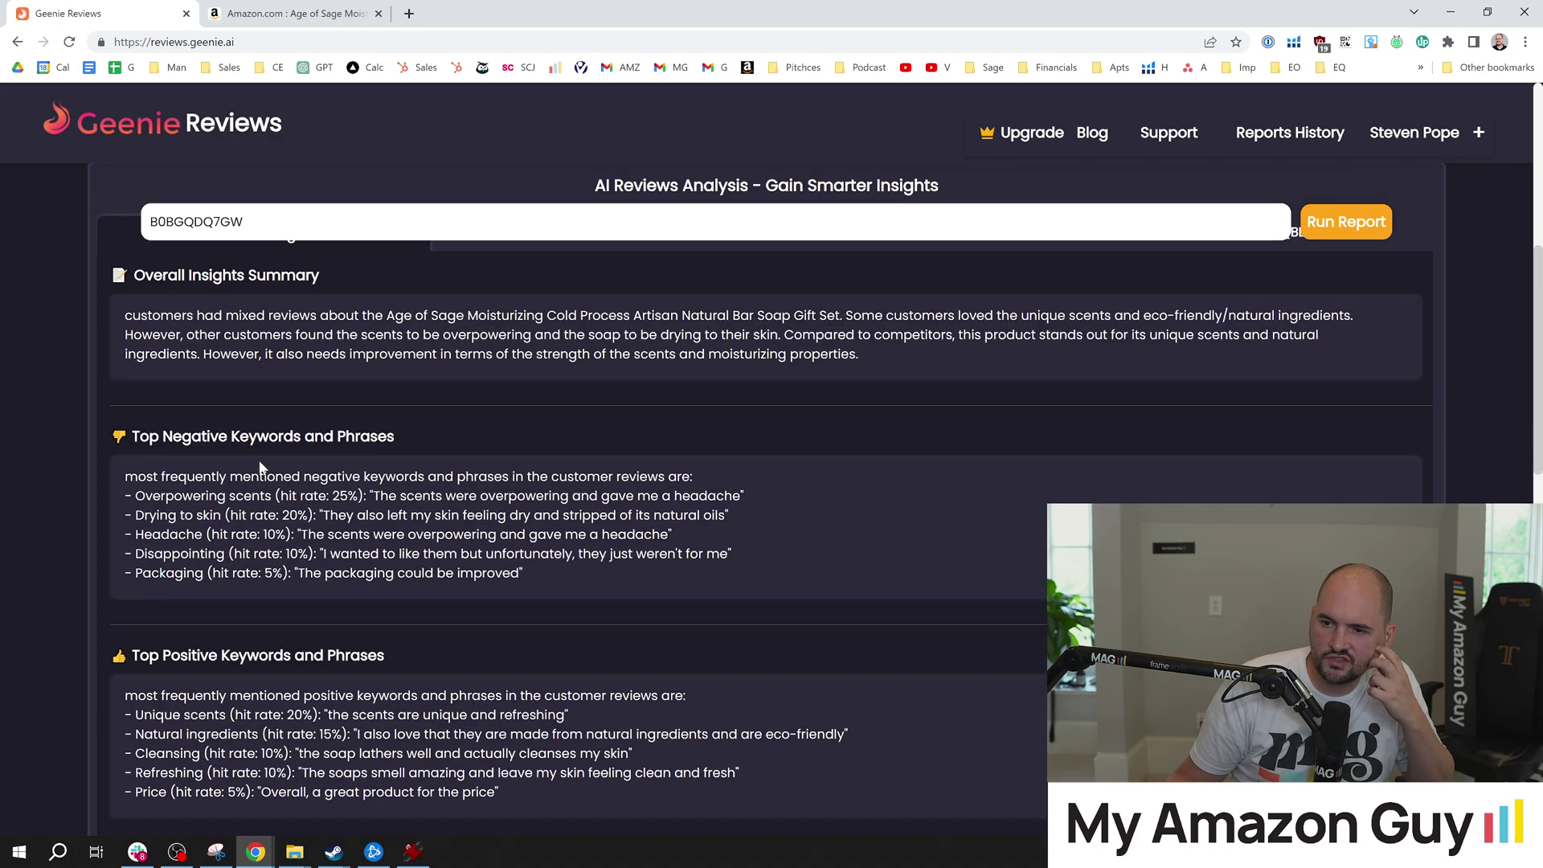
scroll(260, 466, down, 6)
scroll(349, 416, down, 1)
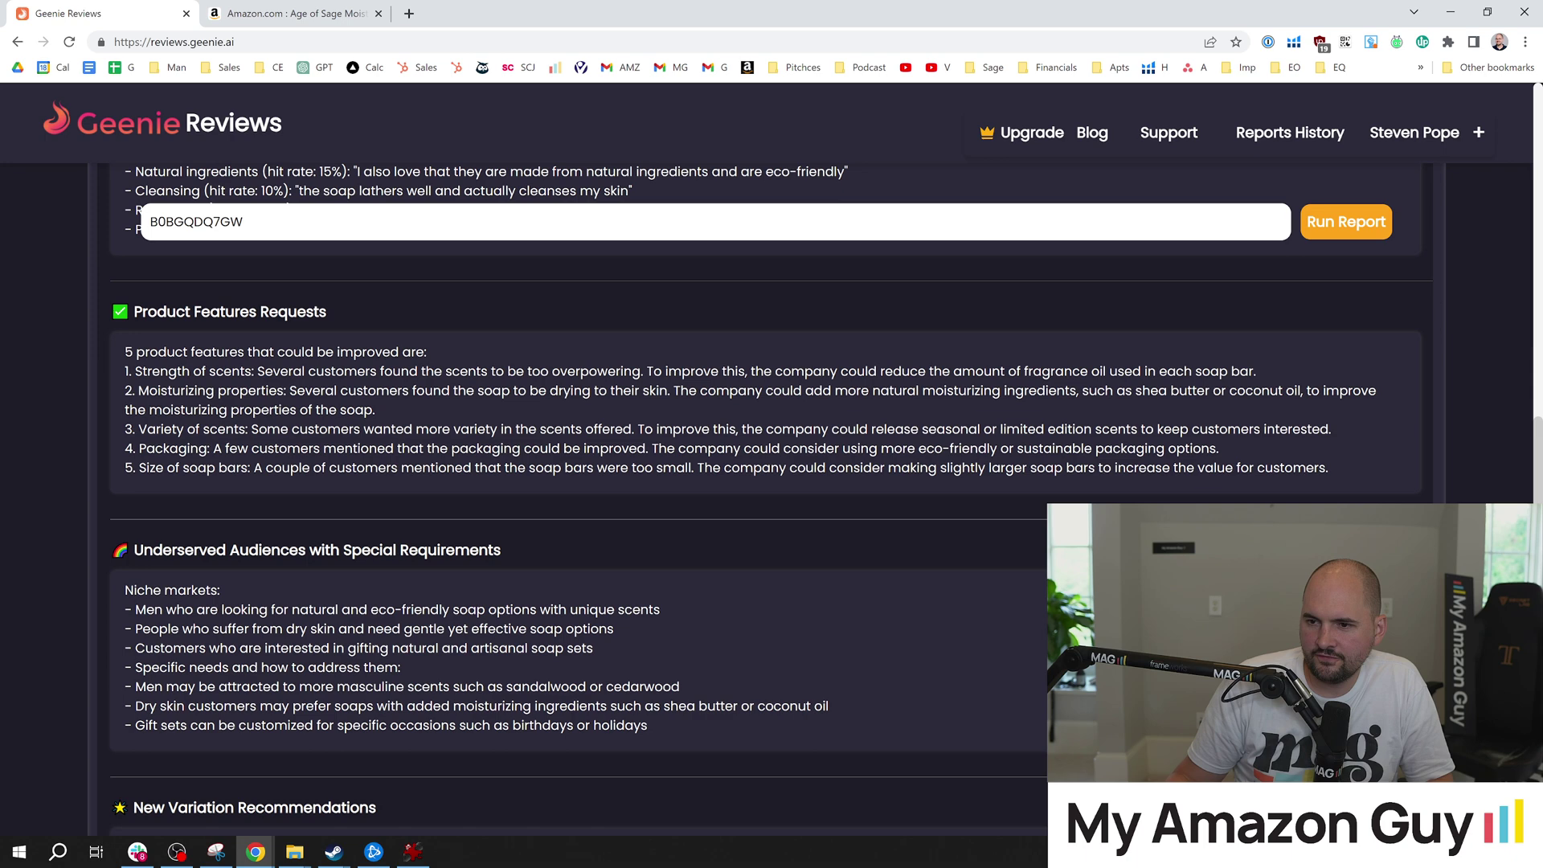
Step: Read the Product Features Requests, highlighting the moisturizing properties, variety of scents and size of soap bars suggestions
drag(183, 352, 427, 352)
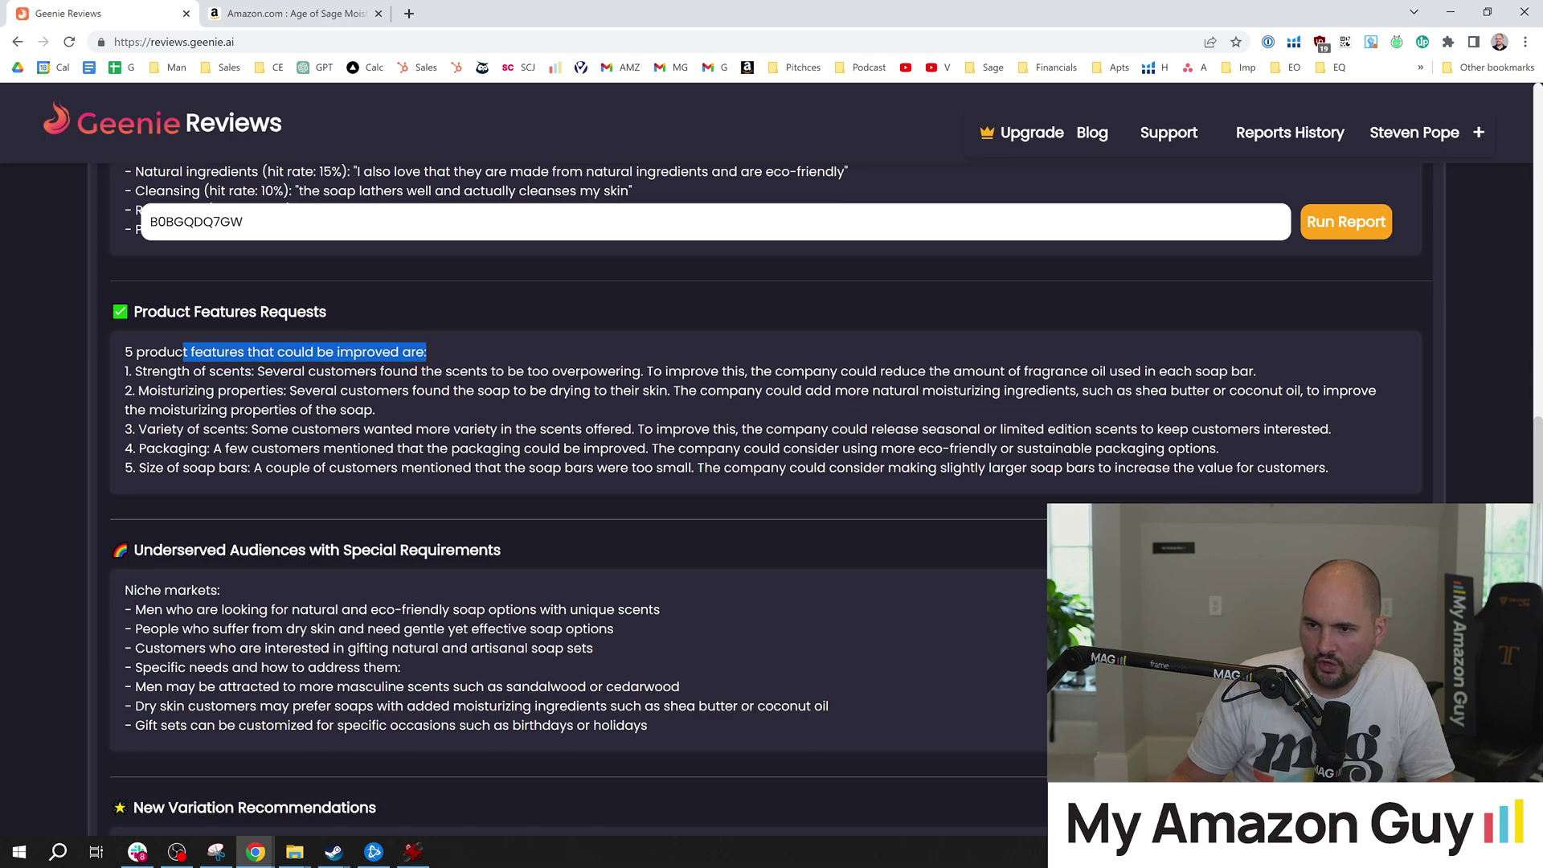
drag(150, 391, 287, 391)
drag(132, 429, 238, 429)
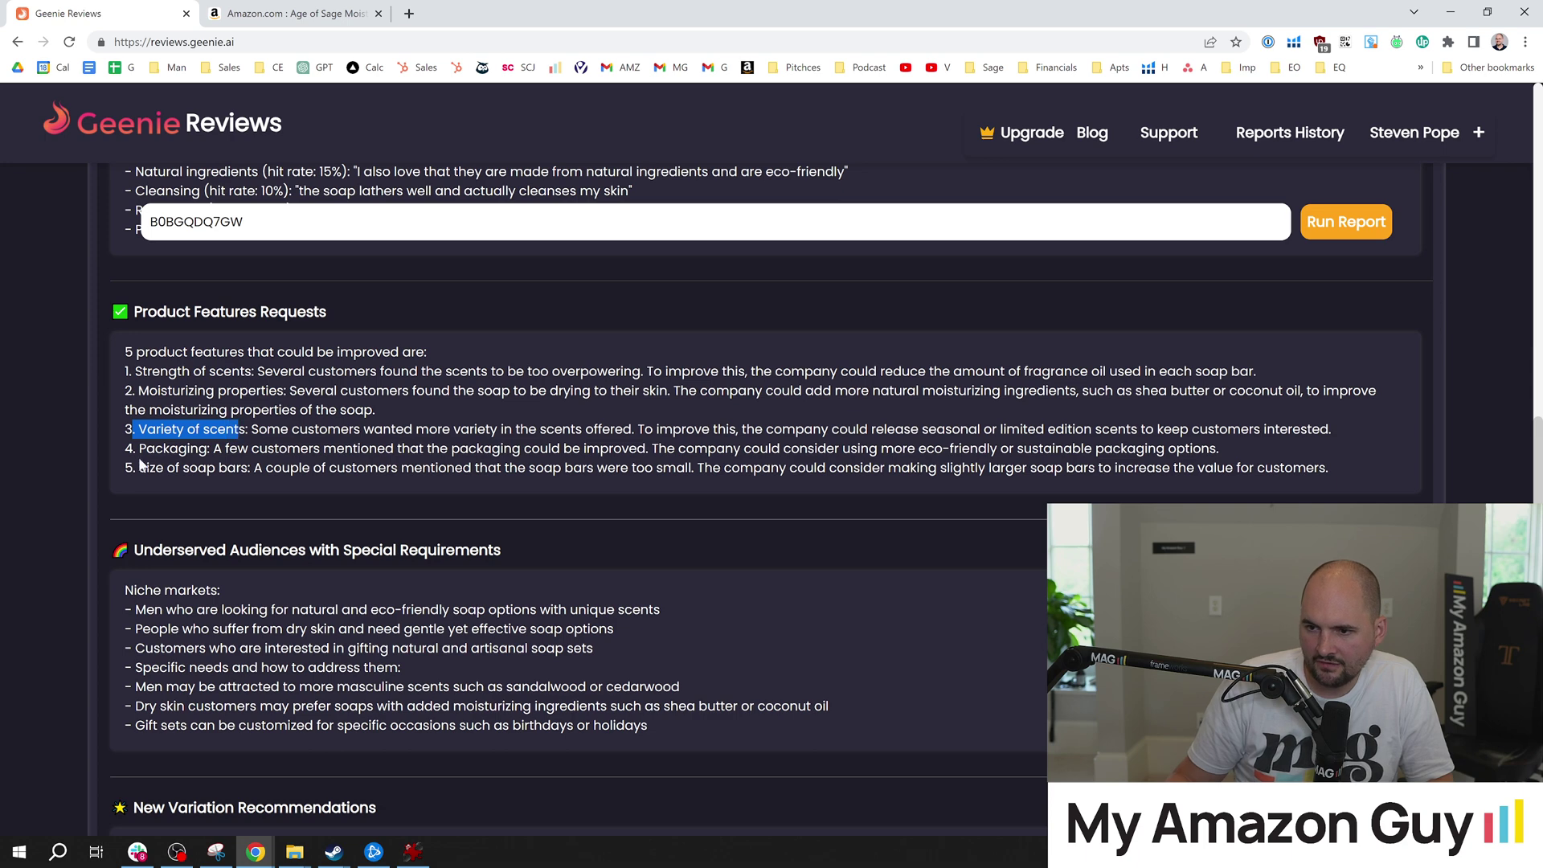
drag(139, 450, 252, 468)
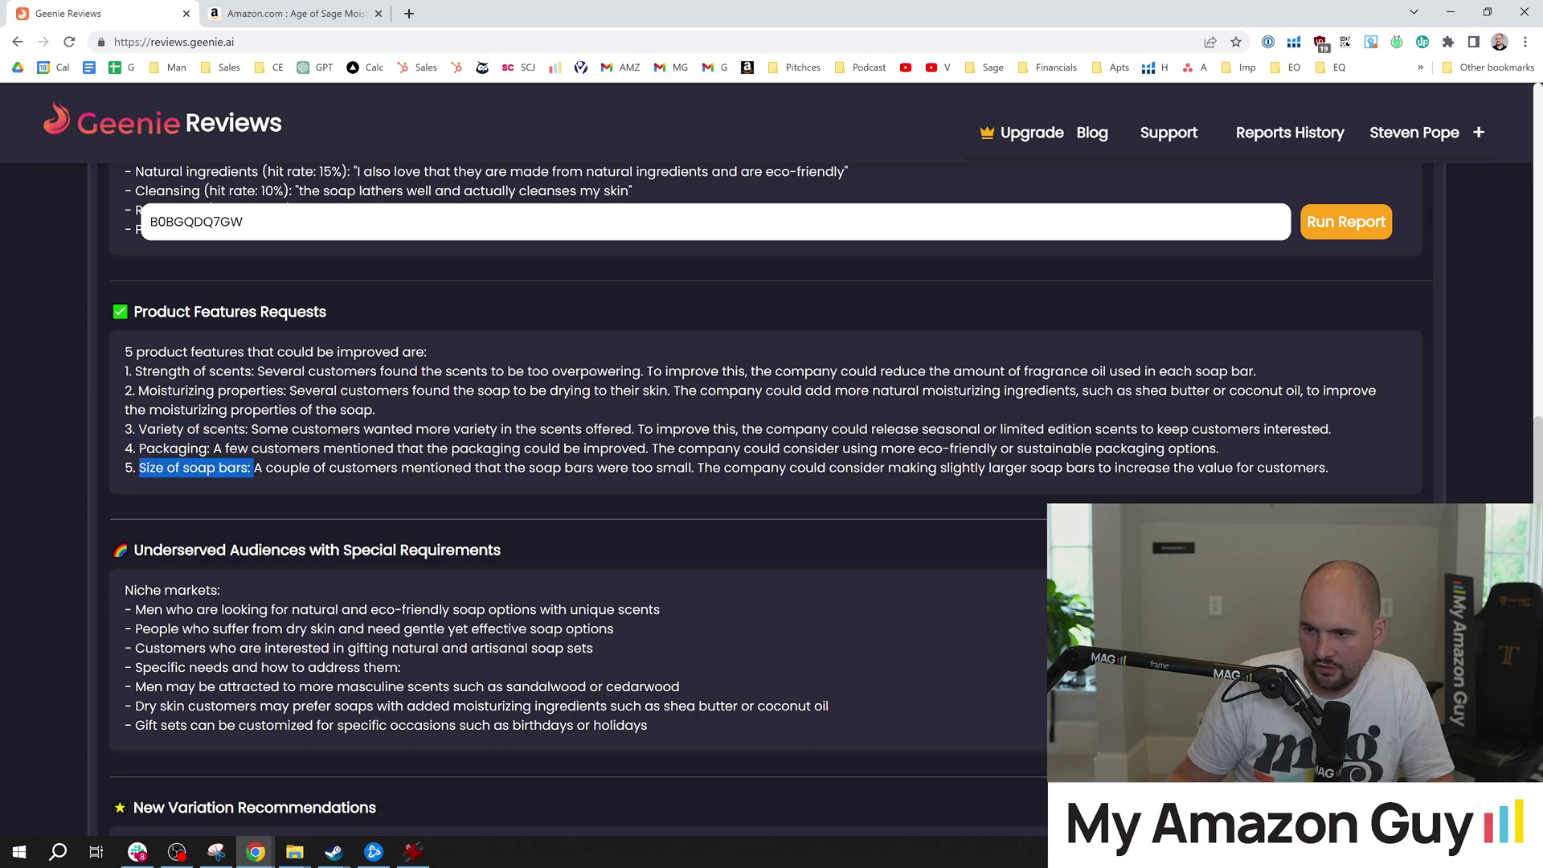
drag(517, 468, 685, 468)
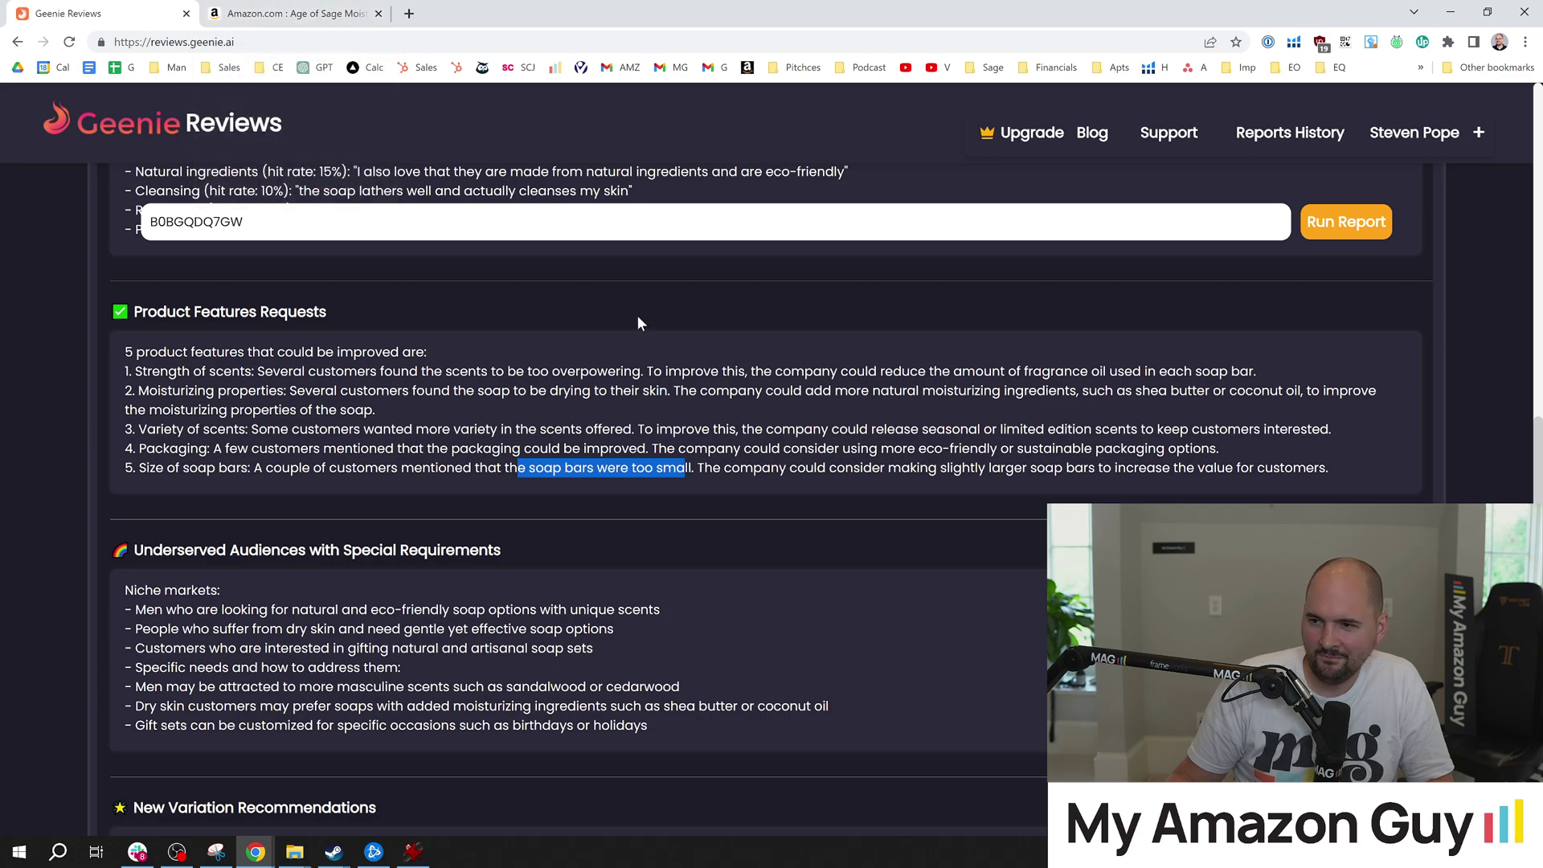
click(566, 487)
scroll(586, 416, down, 3)
scroll(585, 416, up, 3)
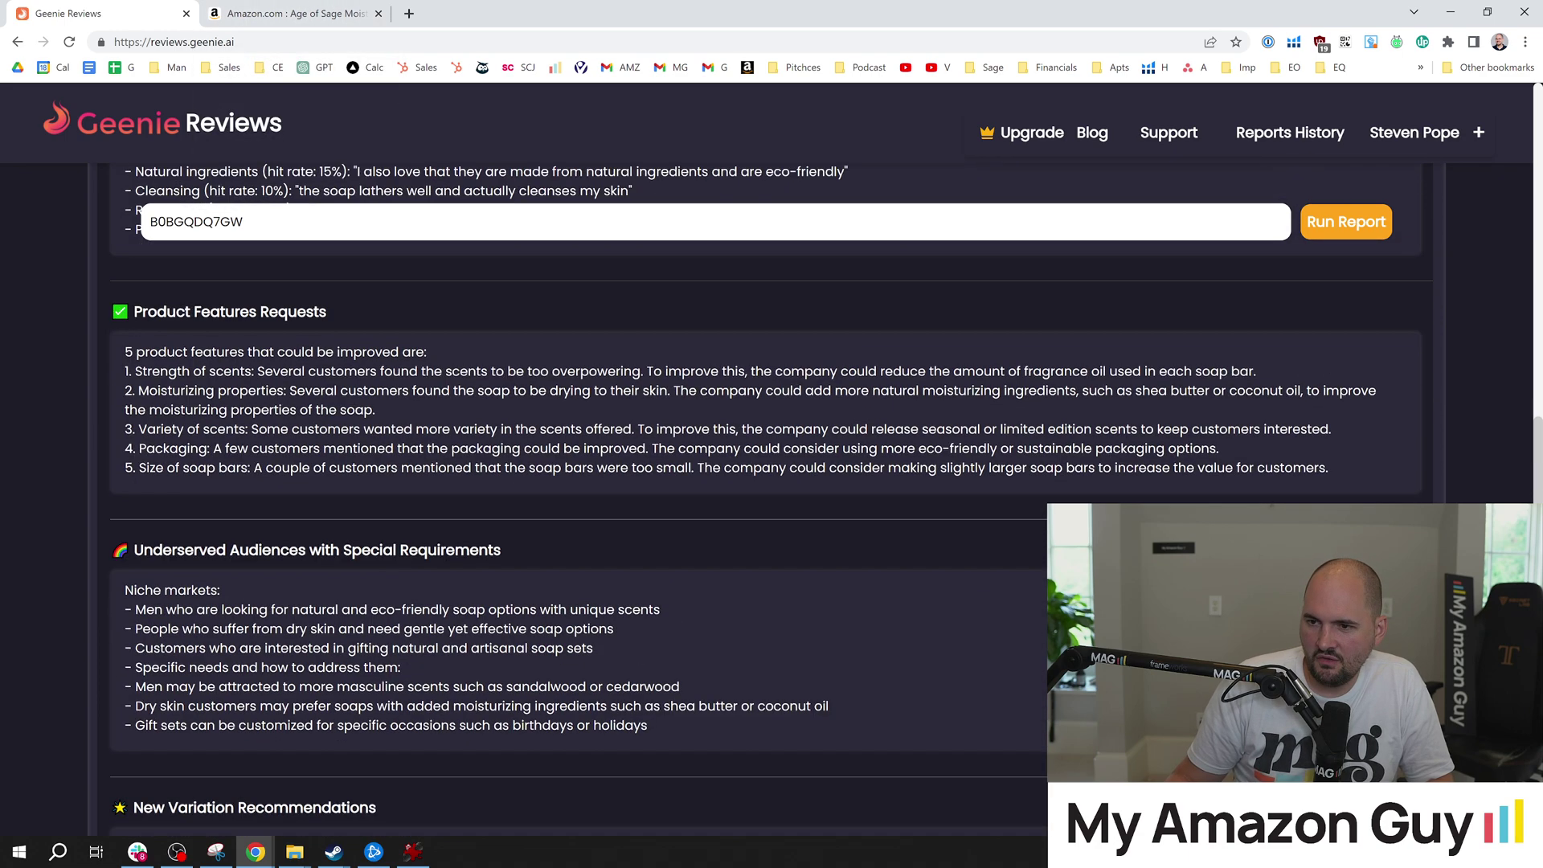
Step: In Underserved Audiences, highlight the niche market of men looking for natural and eco-friendly soap options with unique scents
scroll(541, 492, down, 2)
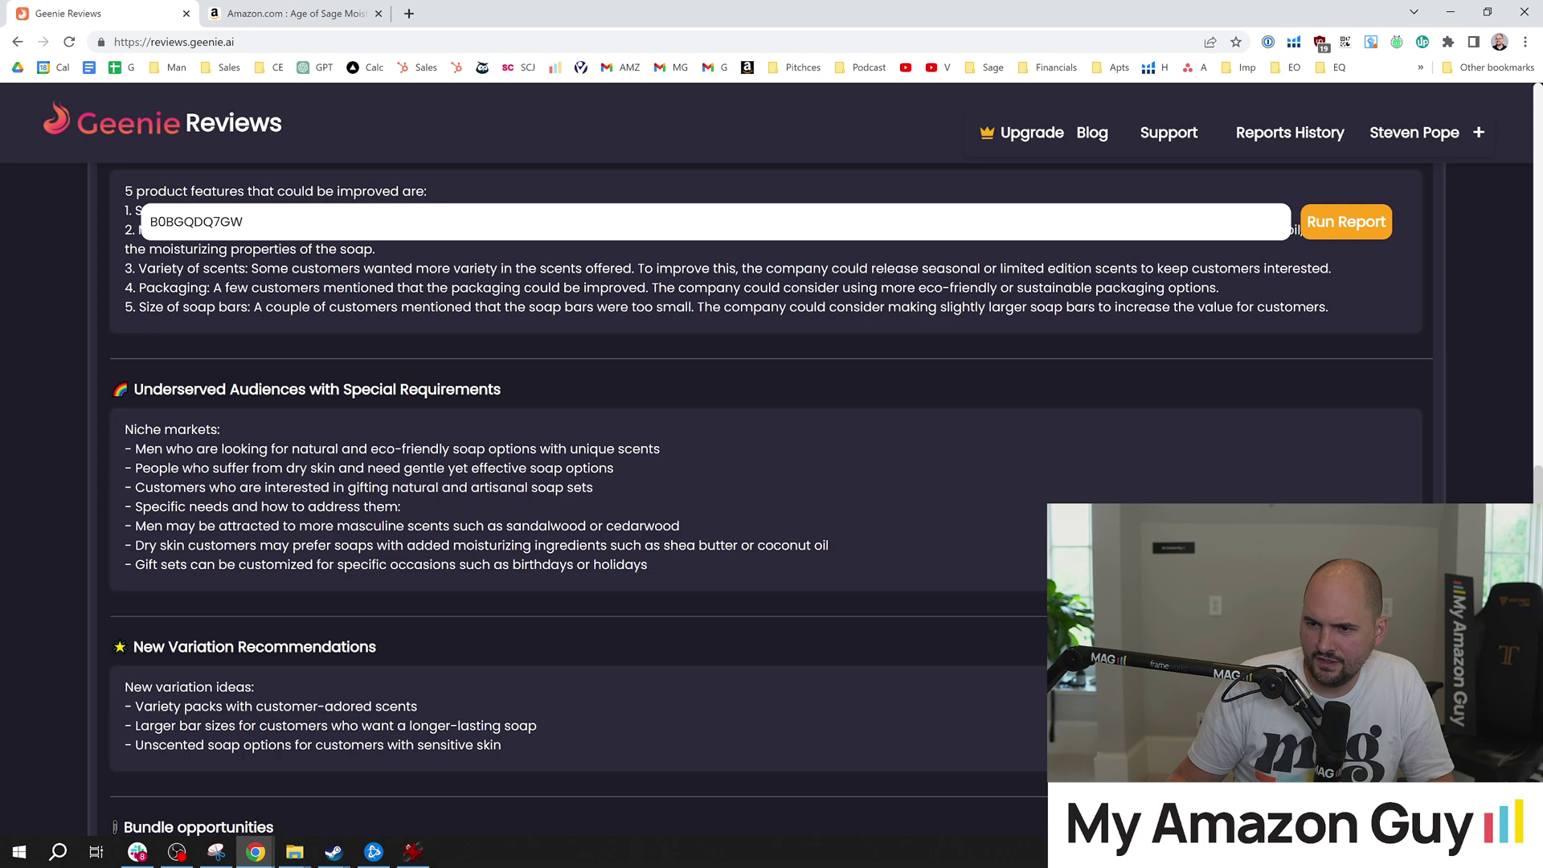
scroll(540, 492, down, 1)
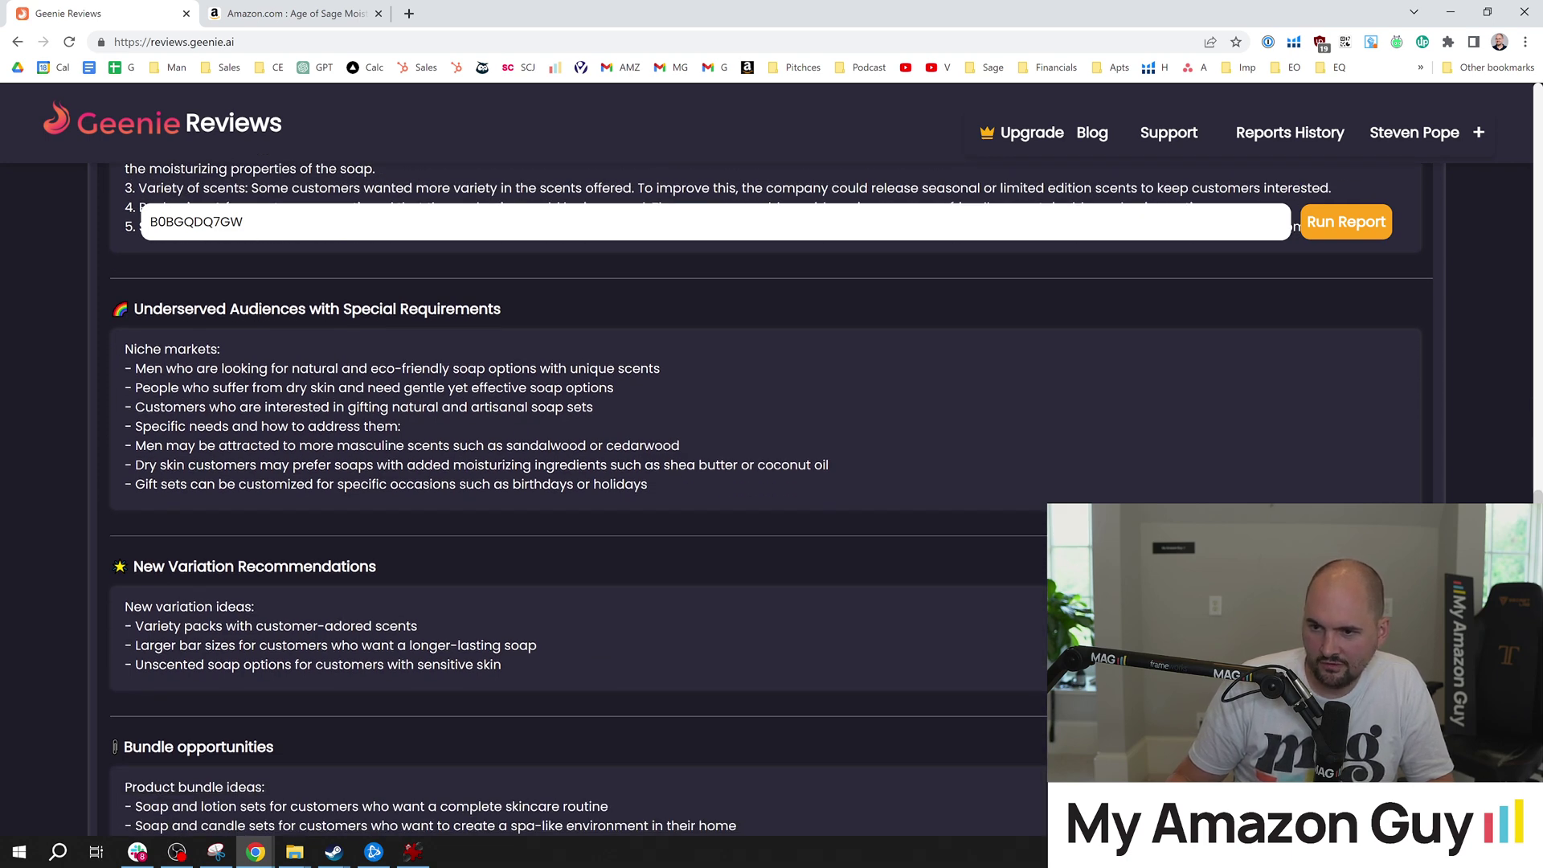
drag(132, 368, 677, 371)
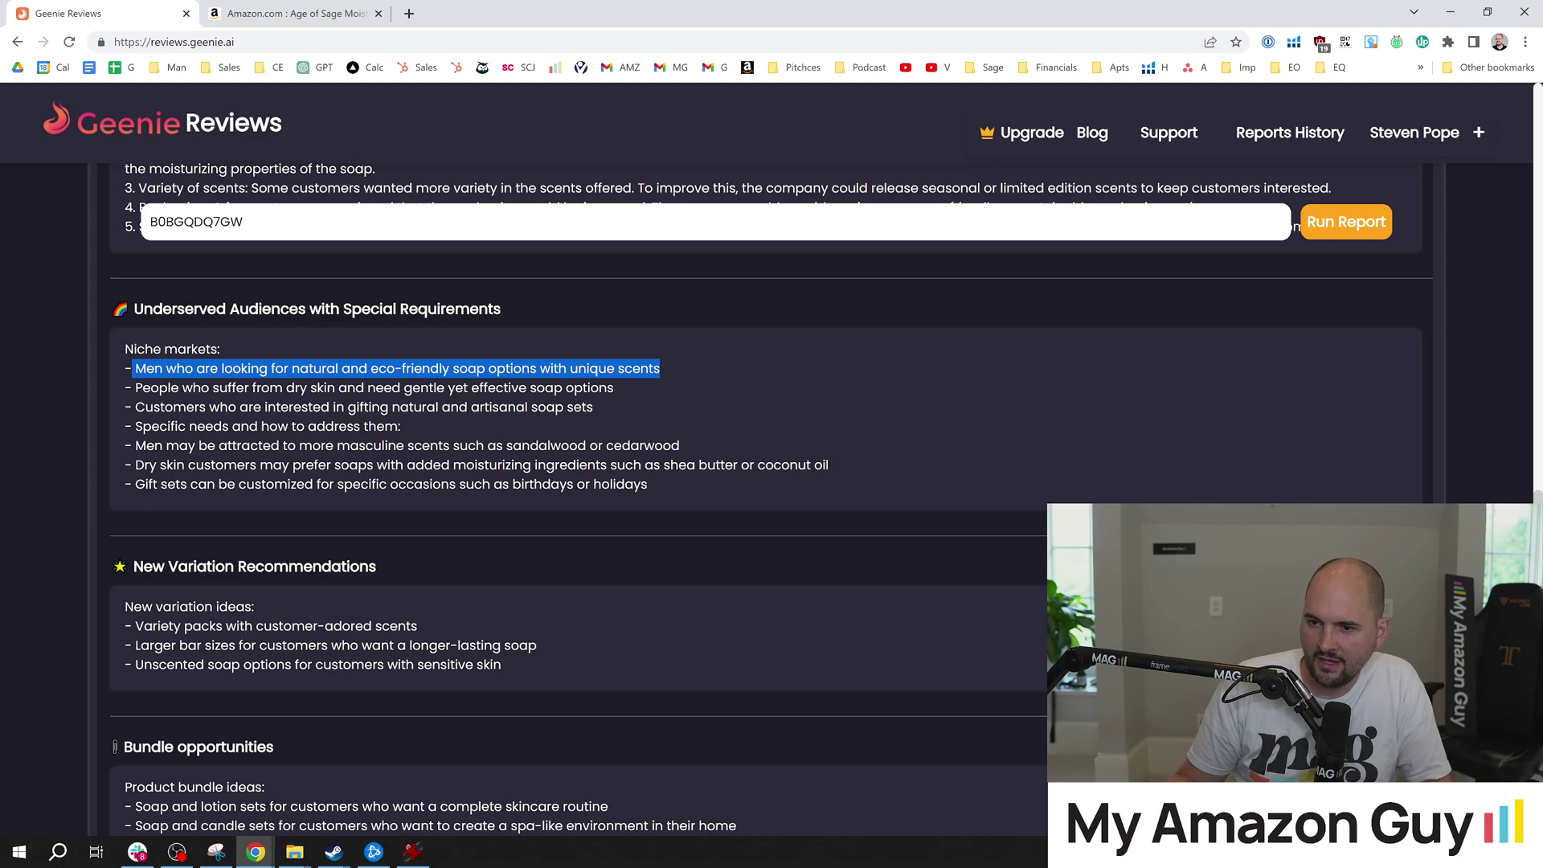
Step: Highlight the dry skin audience and compare it with the For All Skin Types image on the Amazon listing
click(137, 388)
drag(136, 389, 208, 407)
click(258, 6)
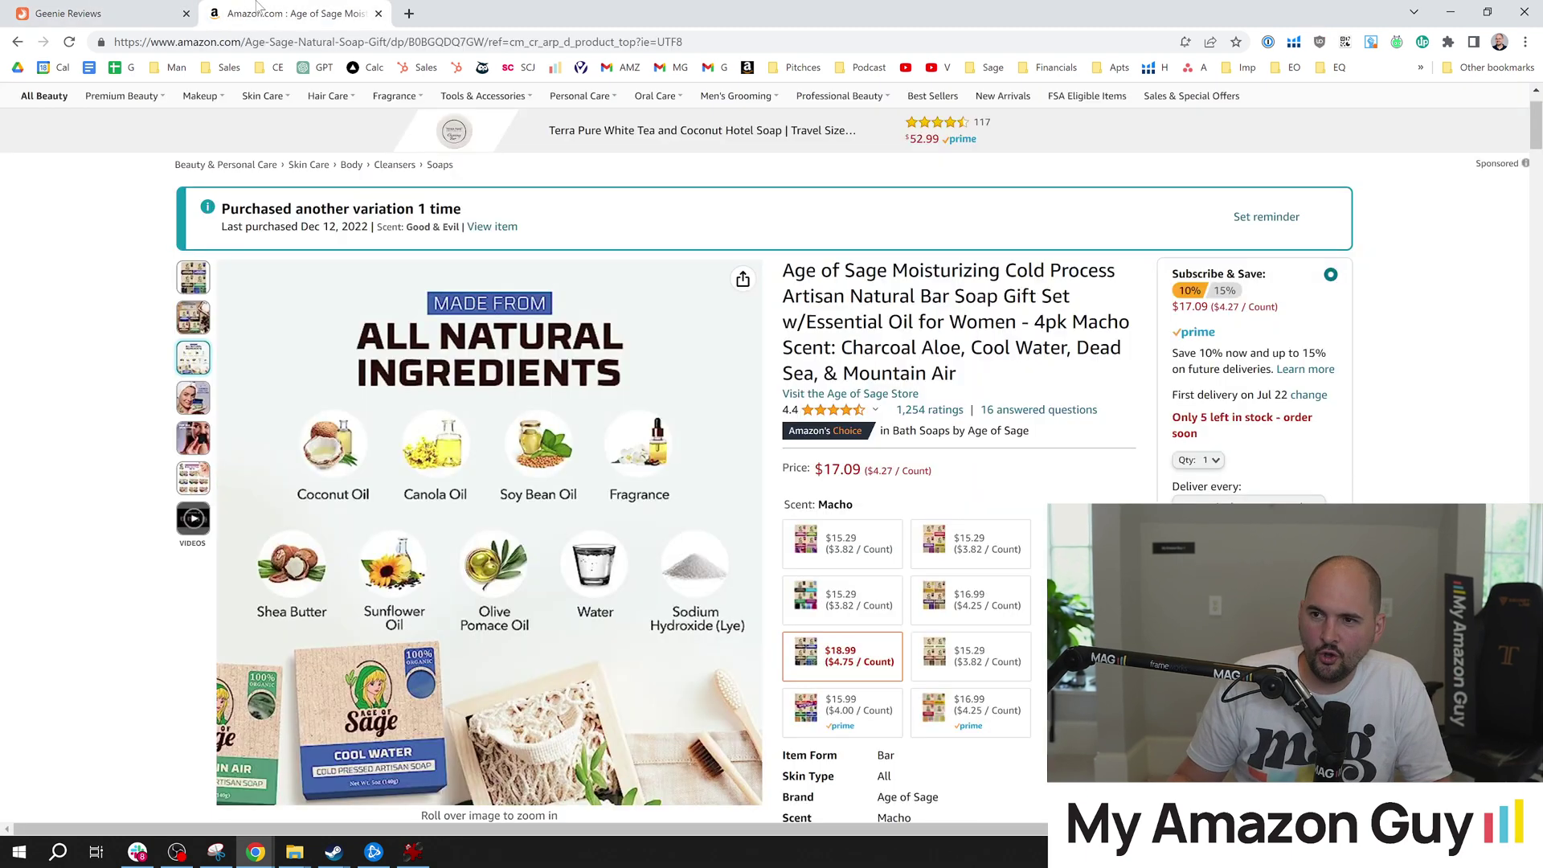
mouse_move(201, 446)
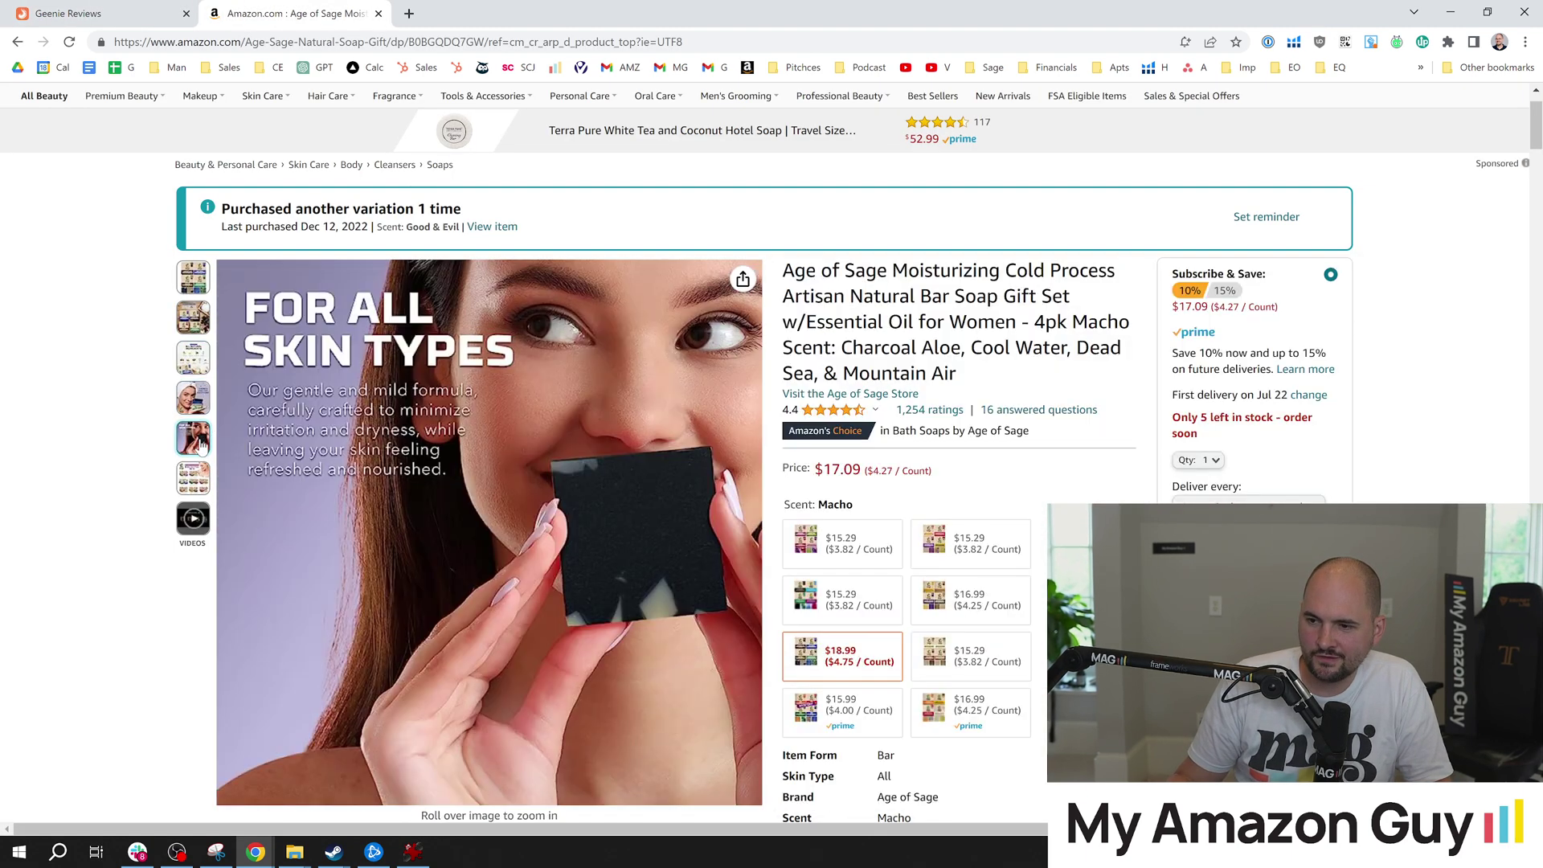
Step: Highlight the report's sandalwood or cedarwood suggestion for men and select the Masculine scent variation on the Amazon listing to compare
click(158, 13)
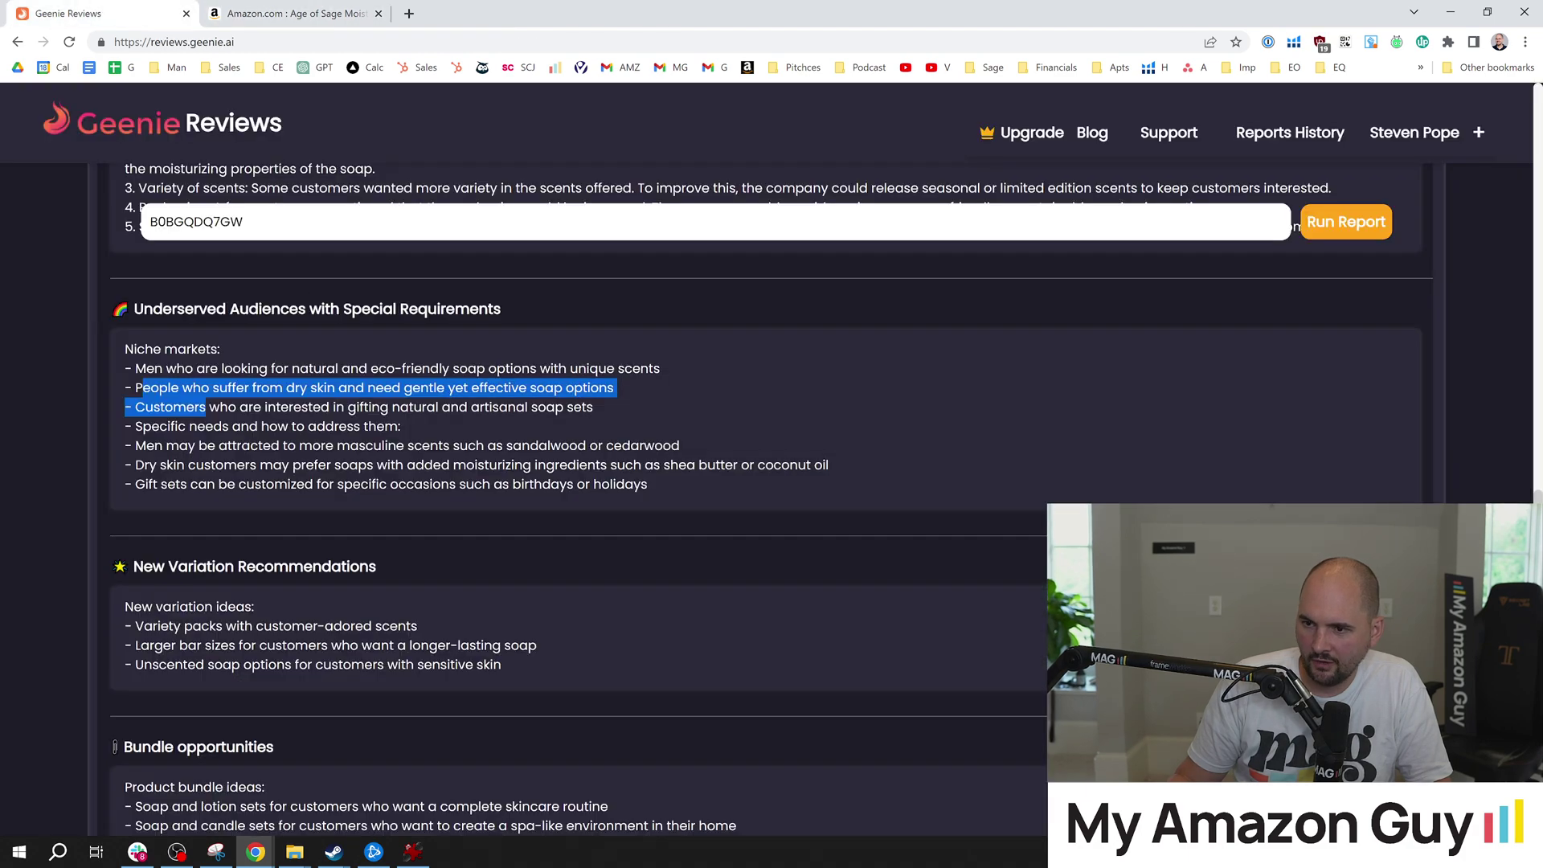
drag(321, 445, 683, 447)
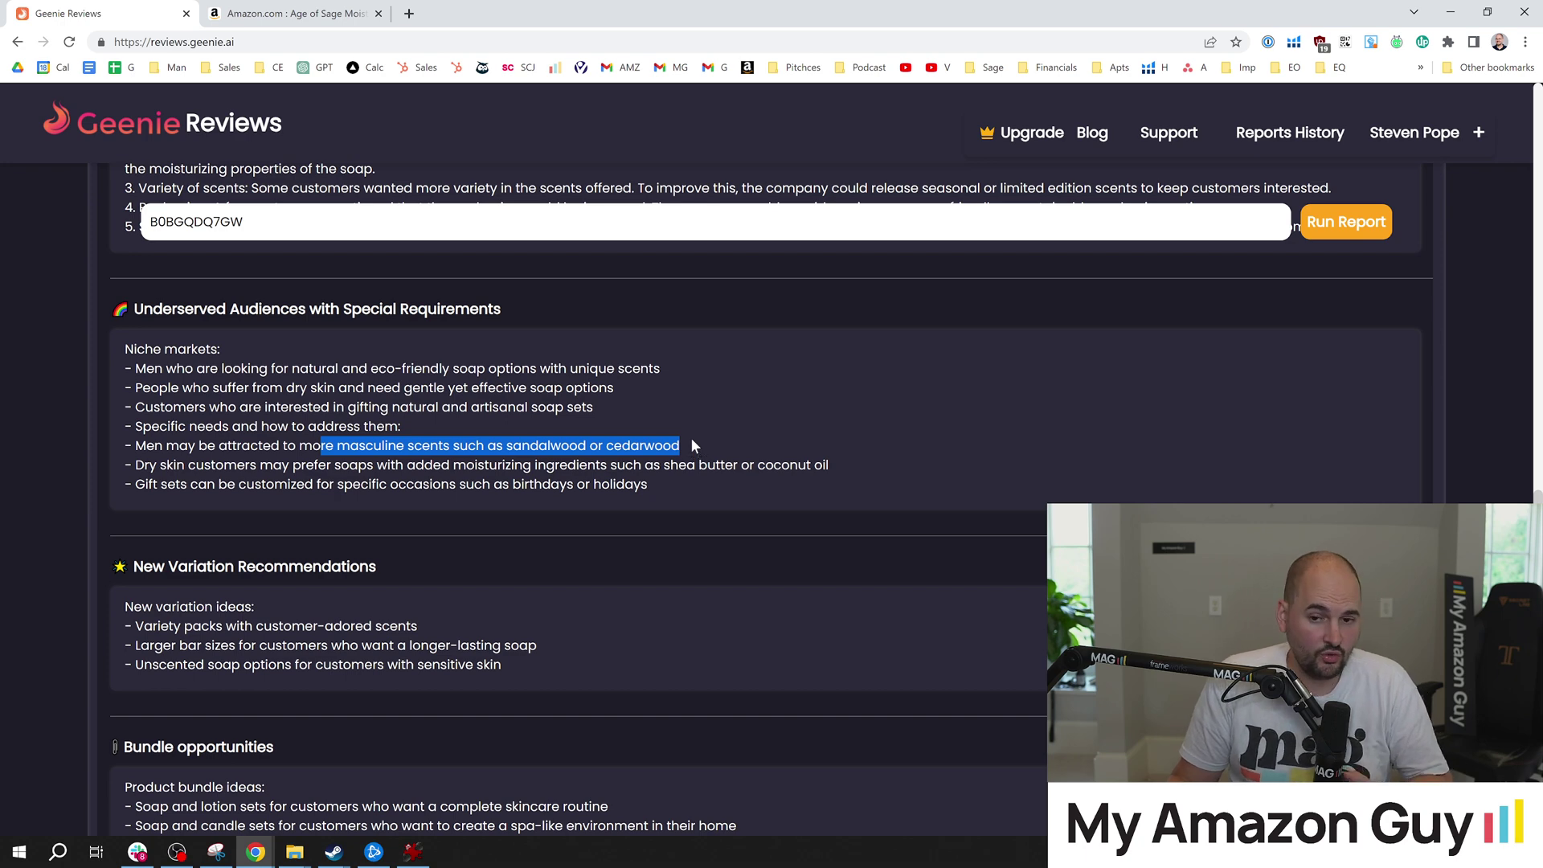
drag(691, 439, 512, 446)
click(304, 8)
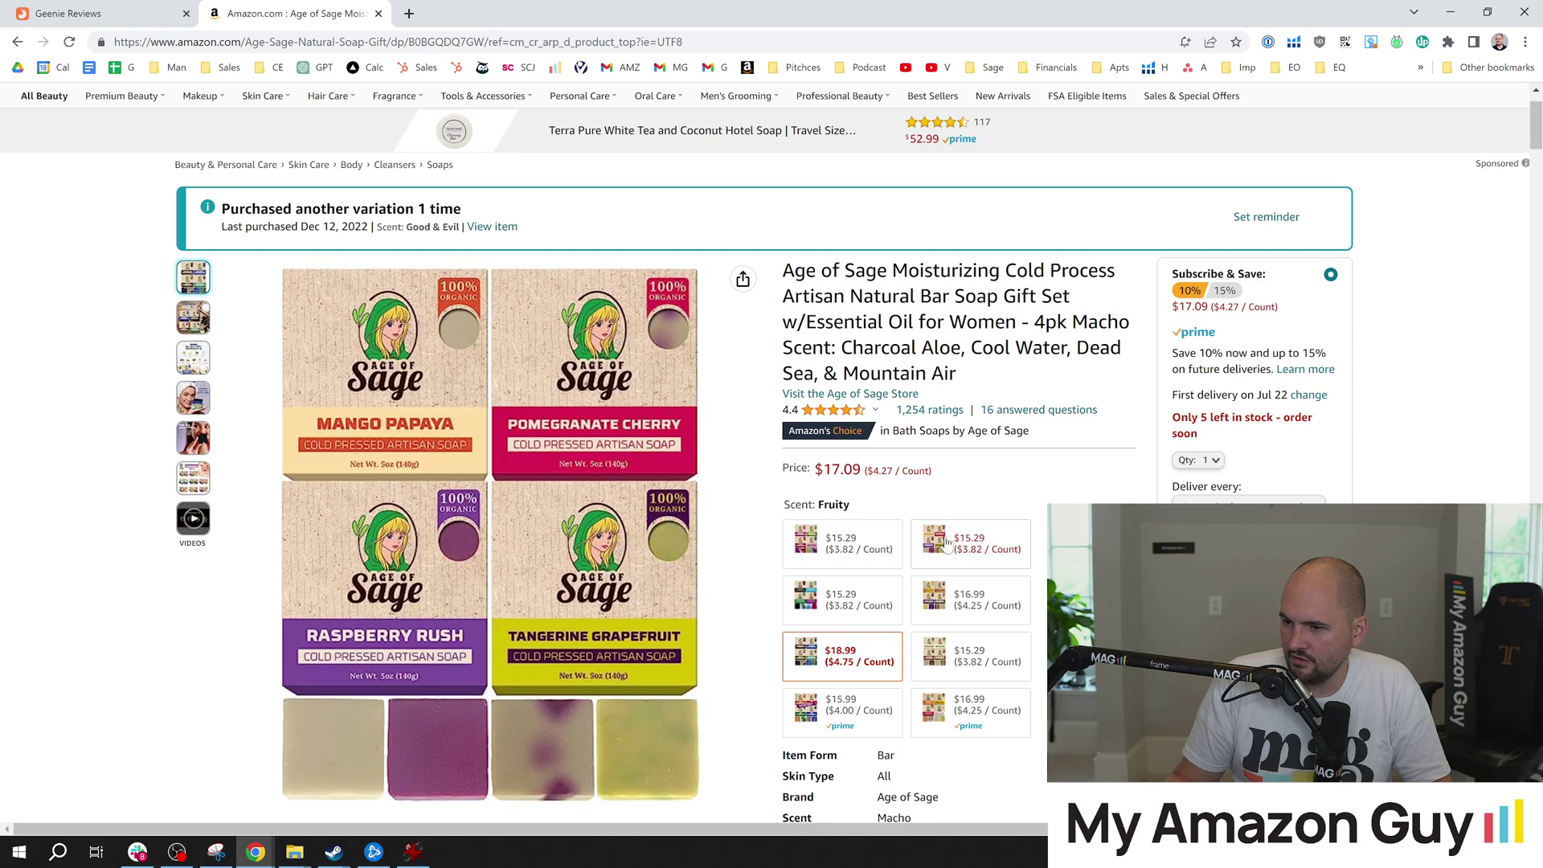
click(952, 669)
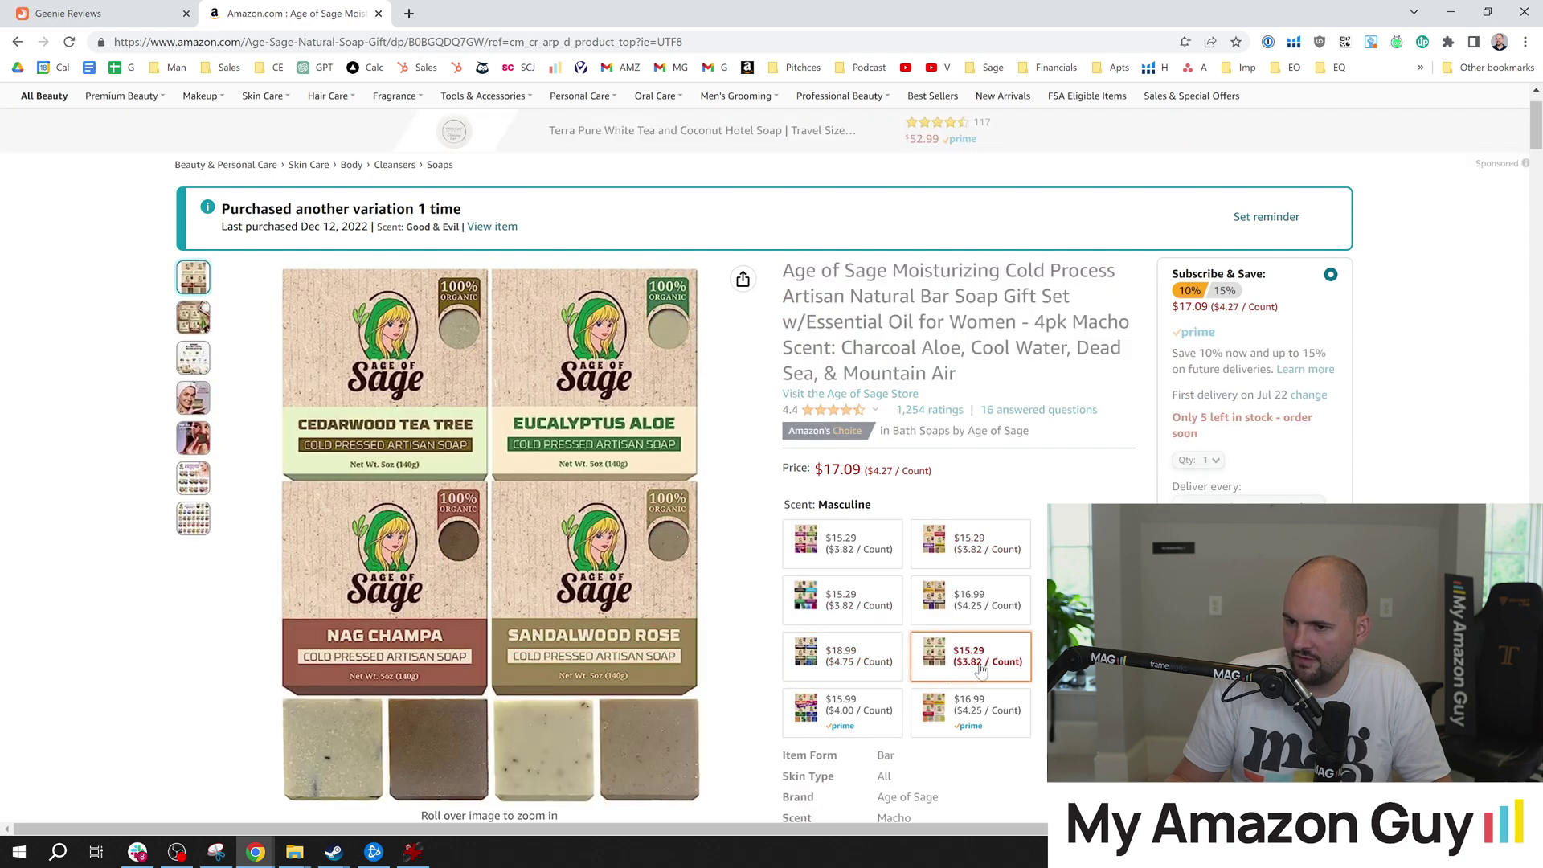
mouse_move(758, 652)
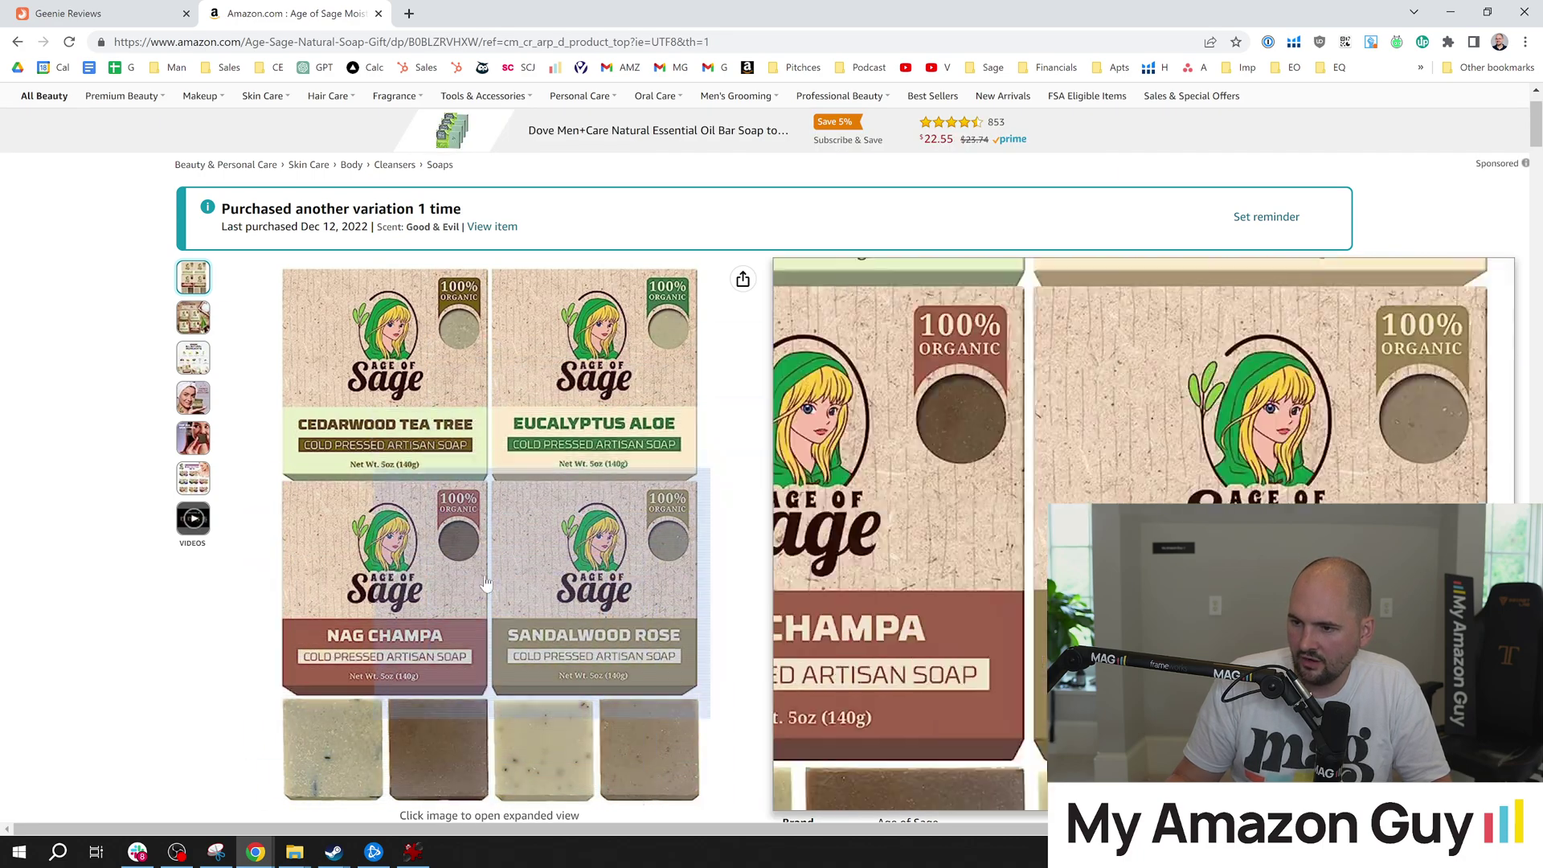
Step: Back in Geenie Reviews, highlight the shea butter or coconut oil suggestion and the gift sets for birthdays or holidays suggestion
click(164, 9)
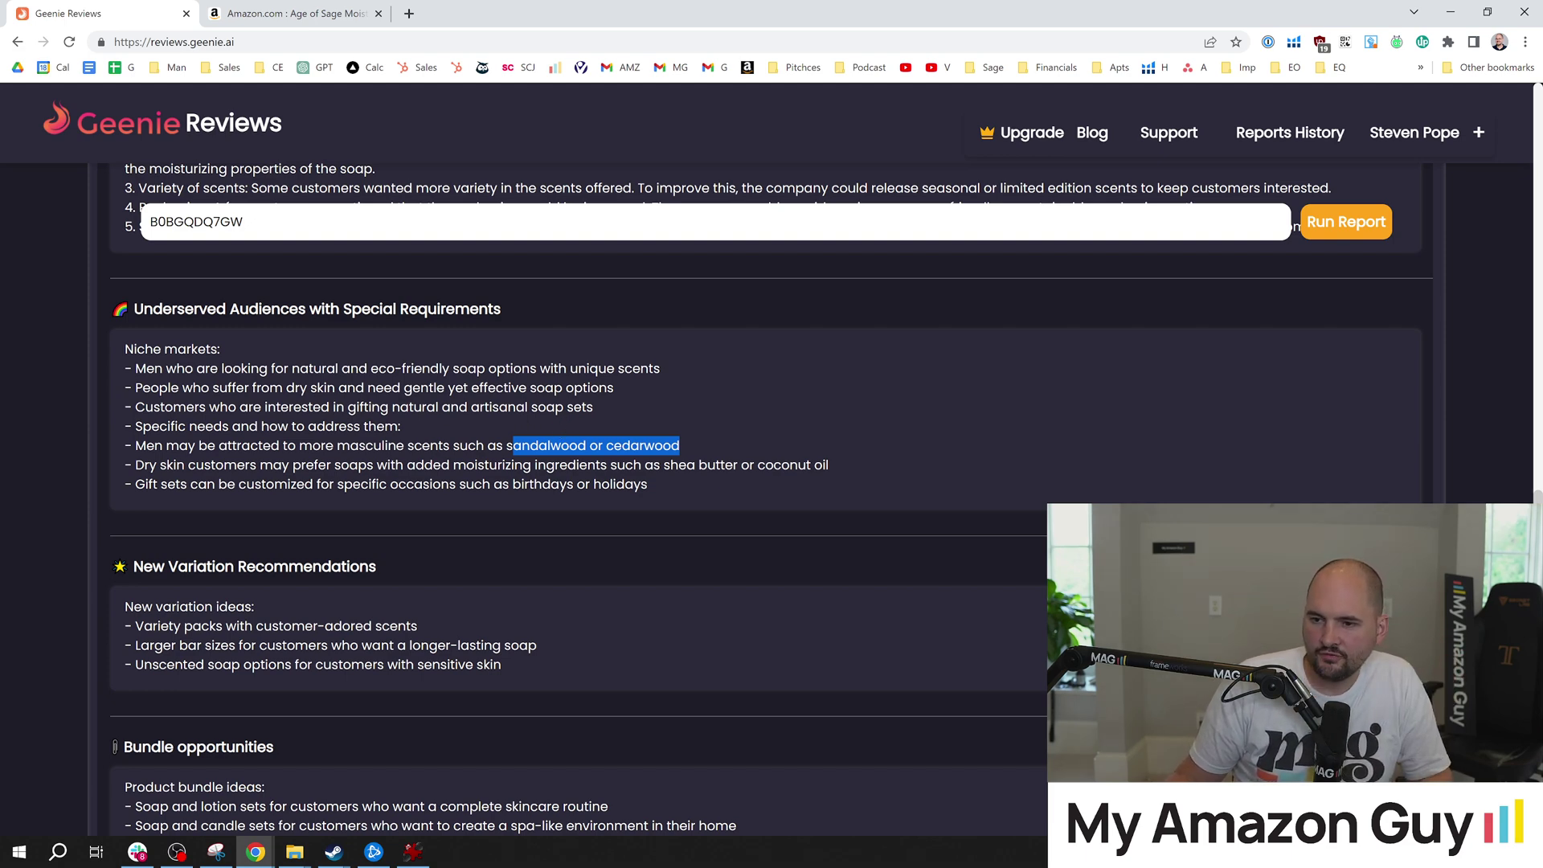
drag(135, 465, 666, 457)
click(836, 459)
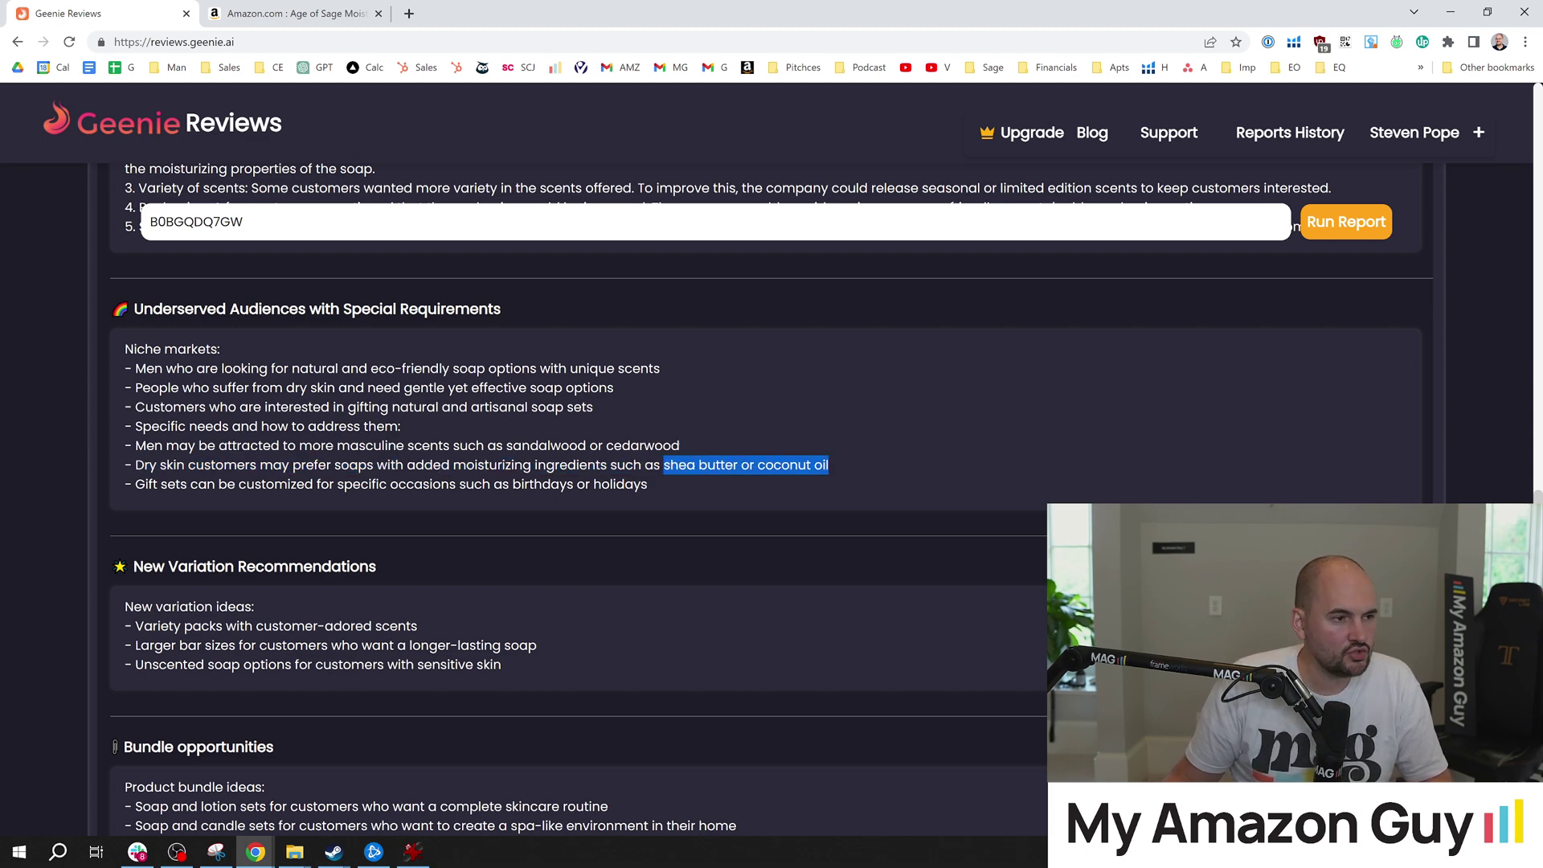
key(alt+Tab)
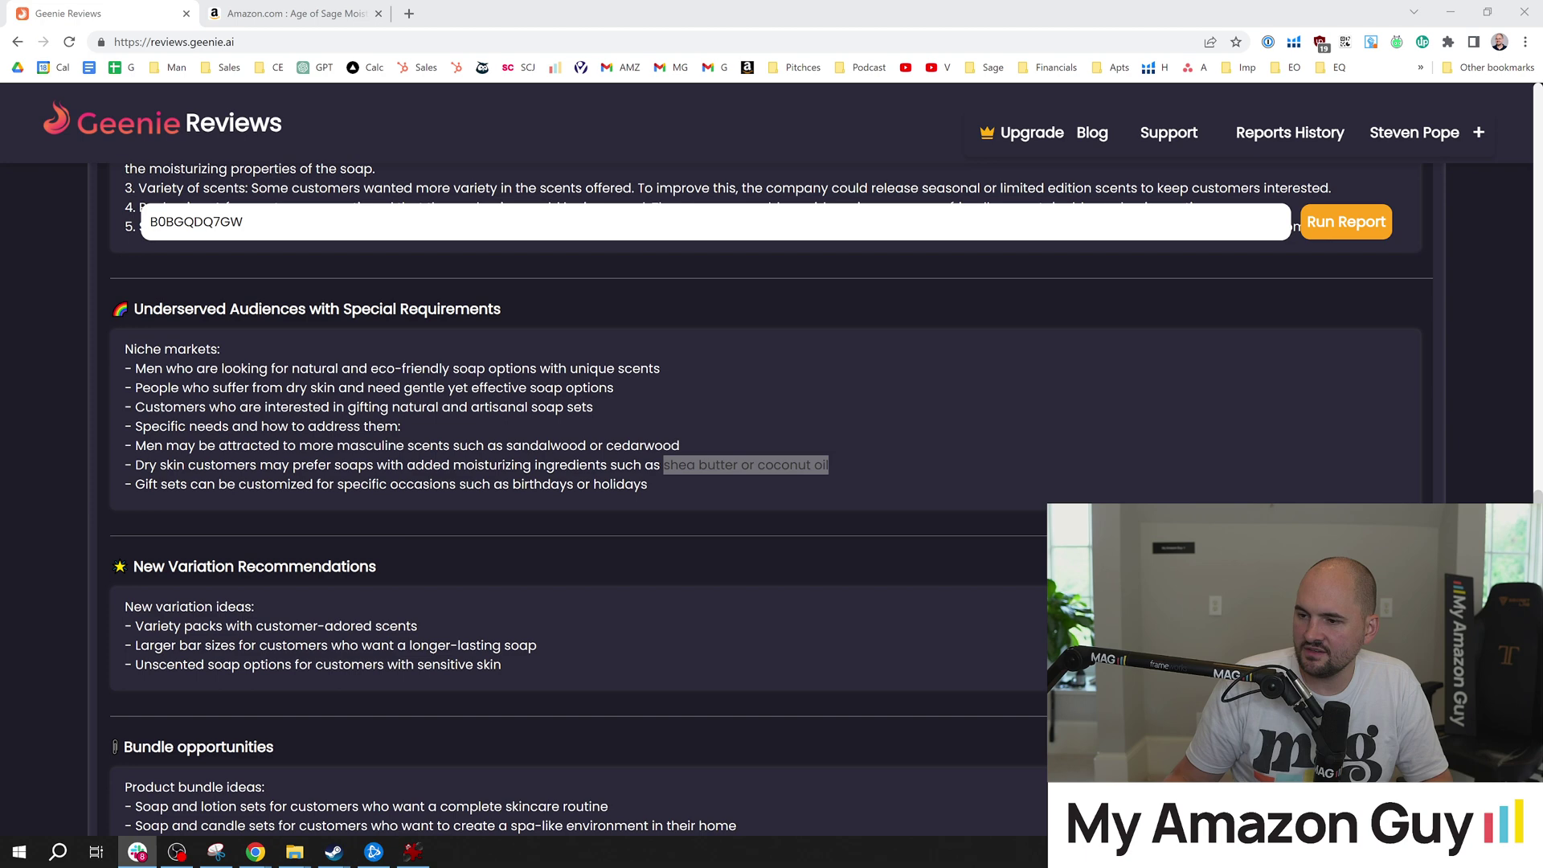
scroll(409, 385, down, 2)
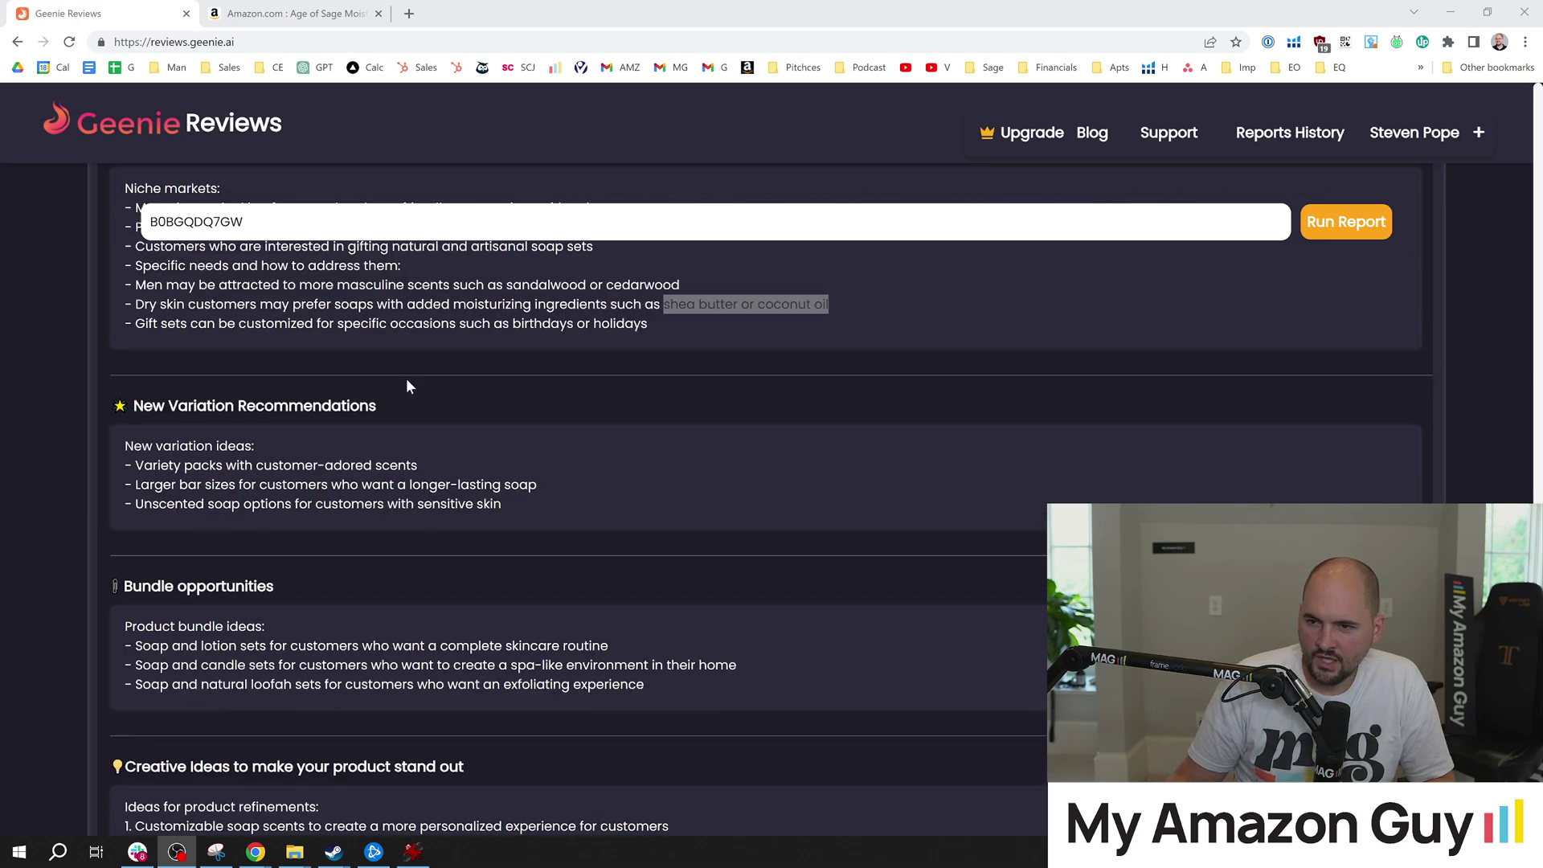
click(391, 350)
drag(161, 323, 656, 332)
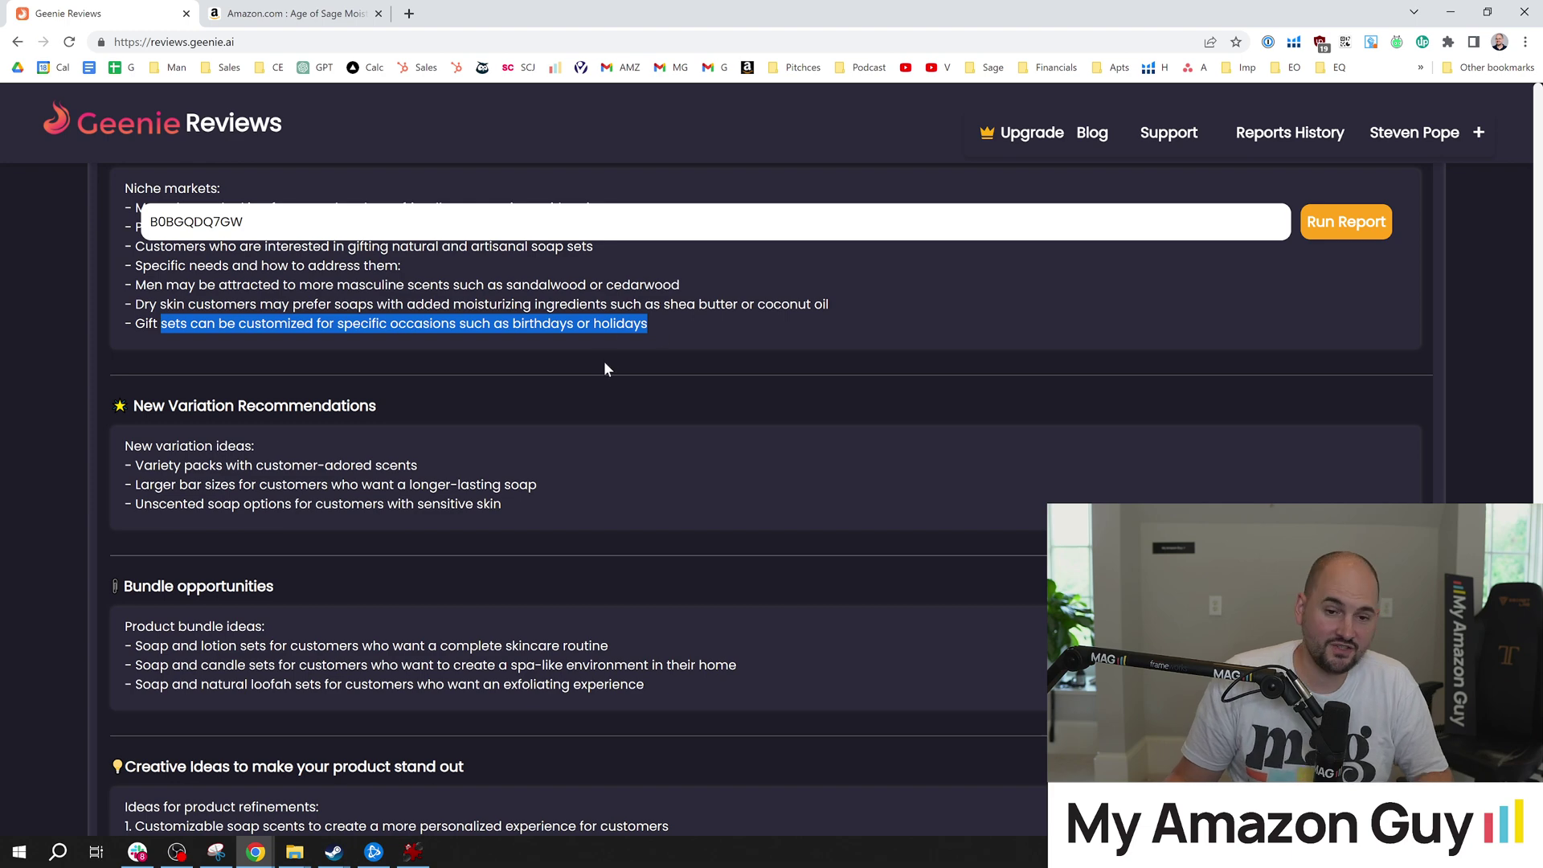
click(740, 370)
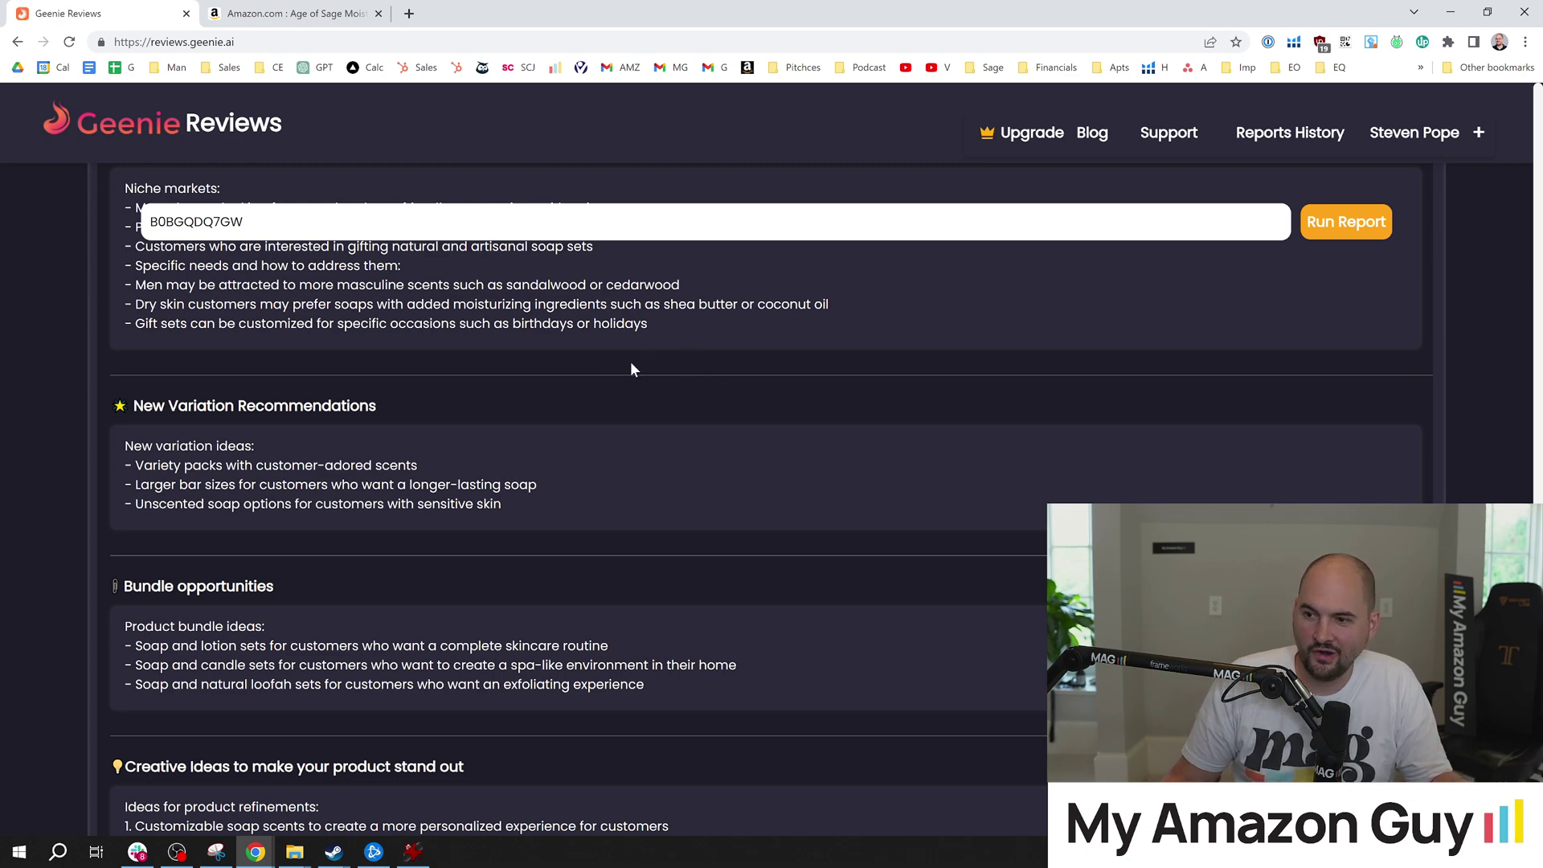
Step: Highlight "Variety packs with customer-adored scents" in the New Variation Recommendations
scroll(360, 394, down, 2)
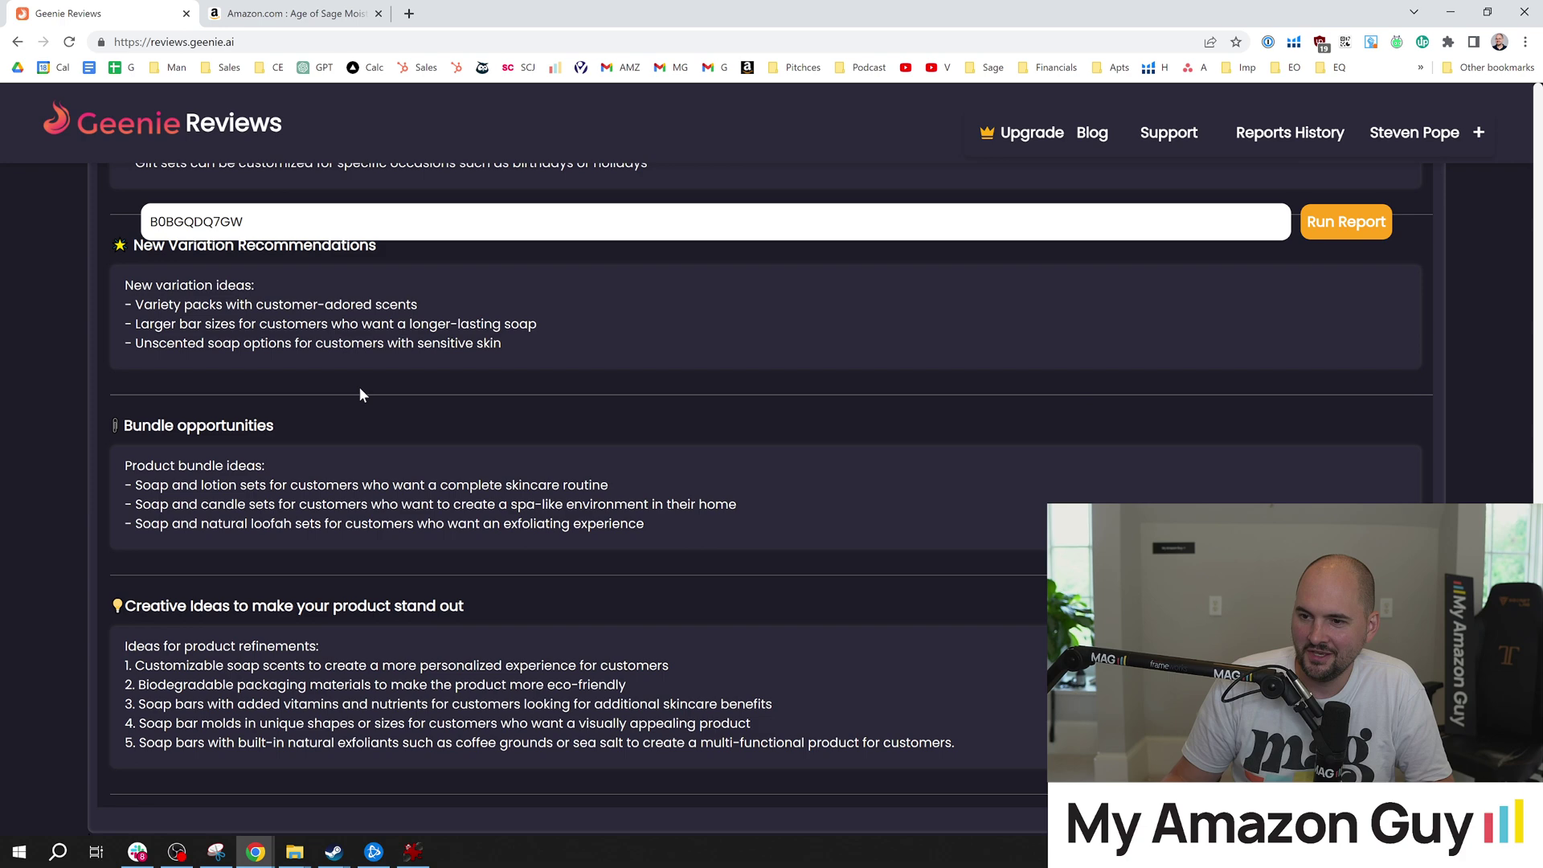
scroll(266, 379, up, 1)
drag(133, 385, 418, 385)
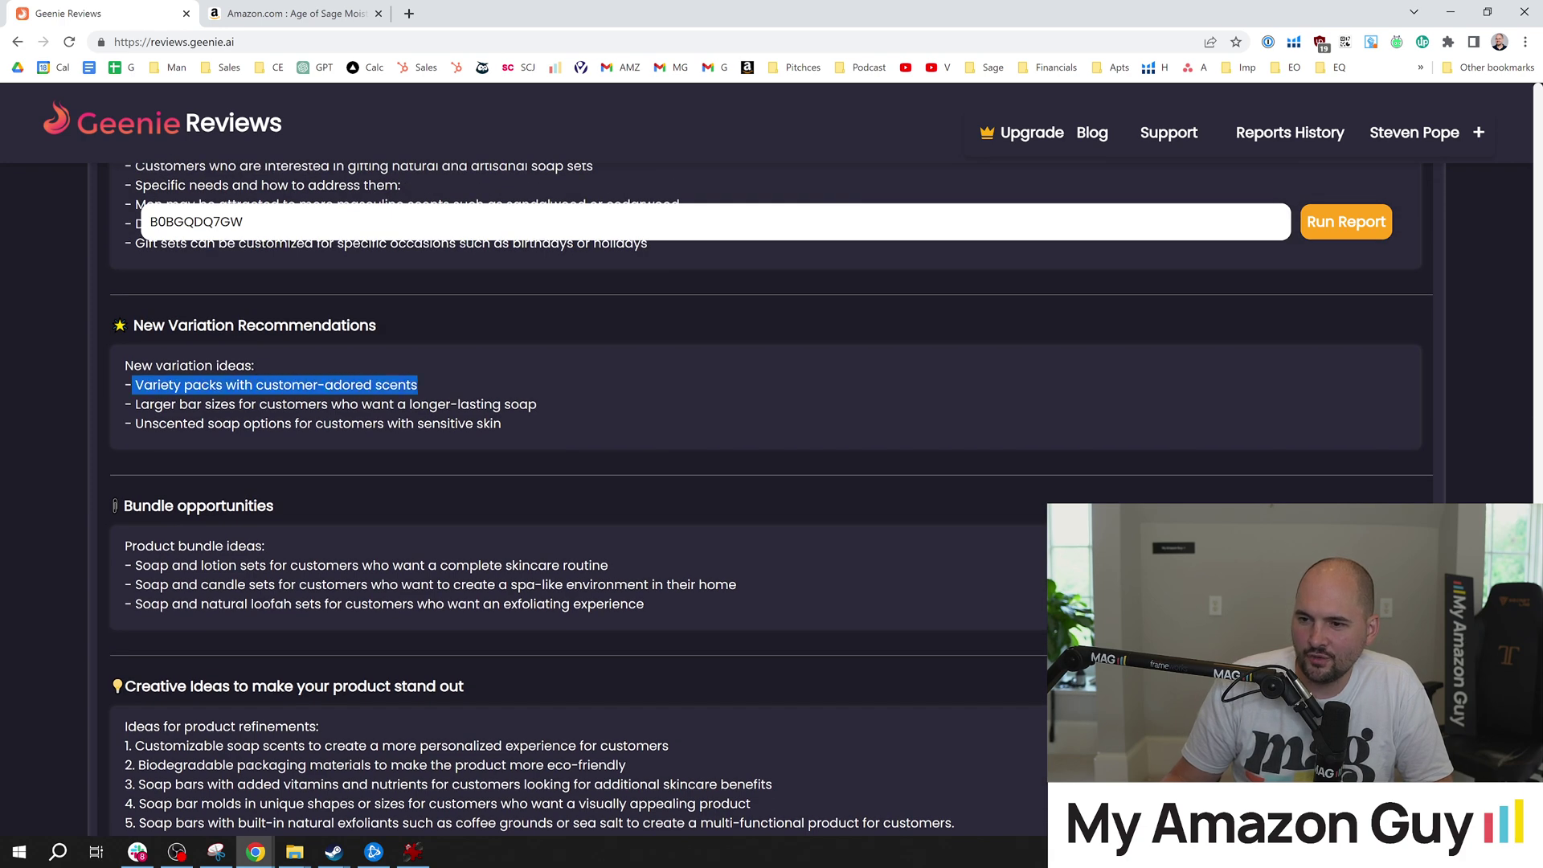
click(427, 389)
Step: Open the Age of Sage Store from the Amazon listing and look through its four-bar soap packs
click(290, 12)
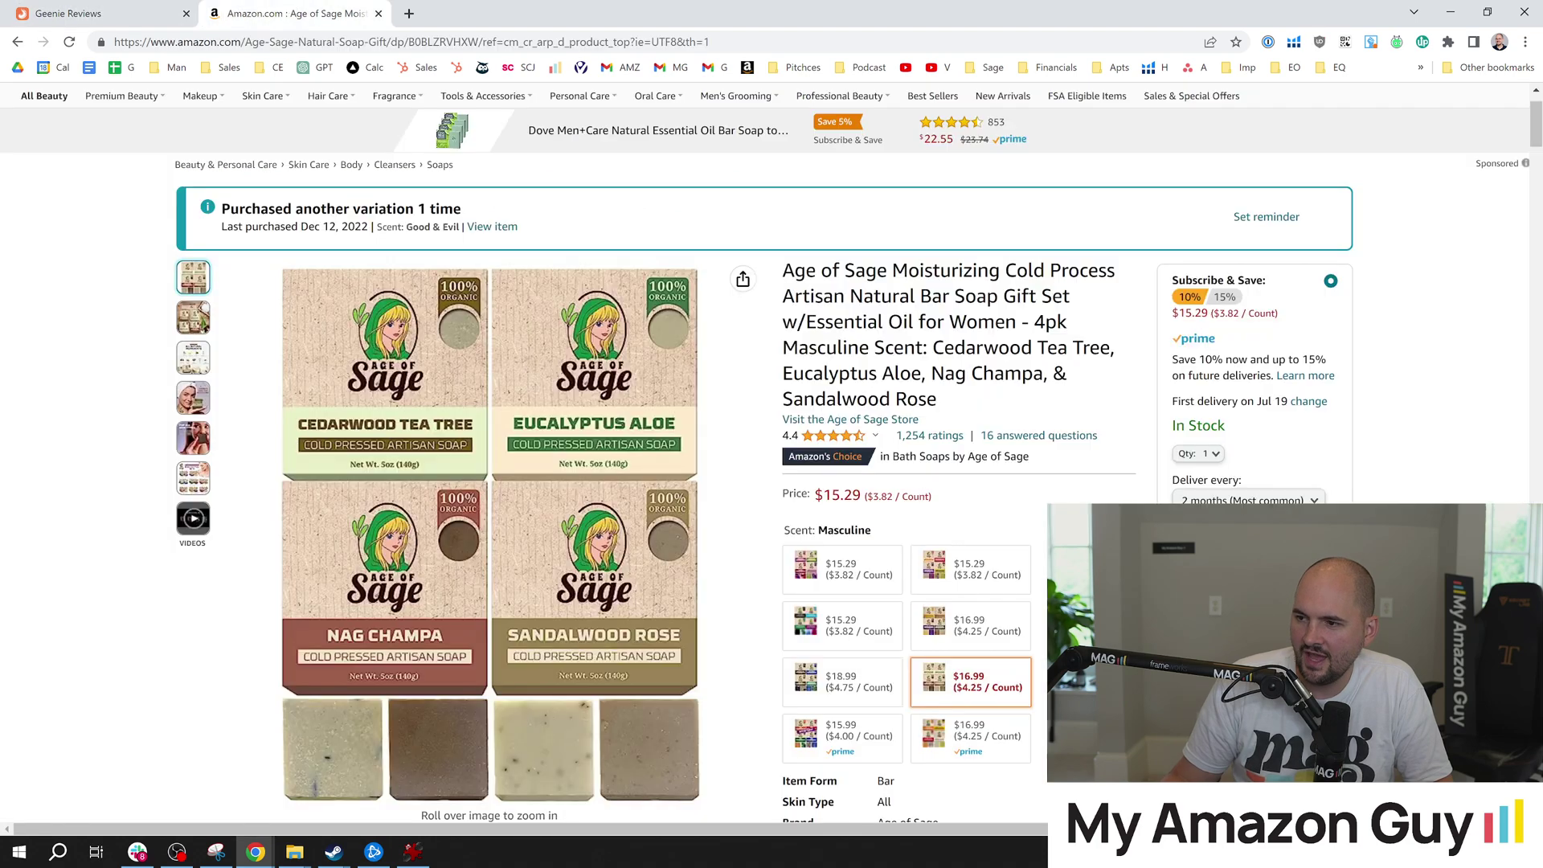
click(852, 426)
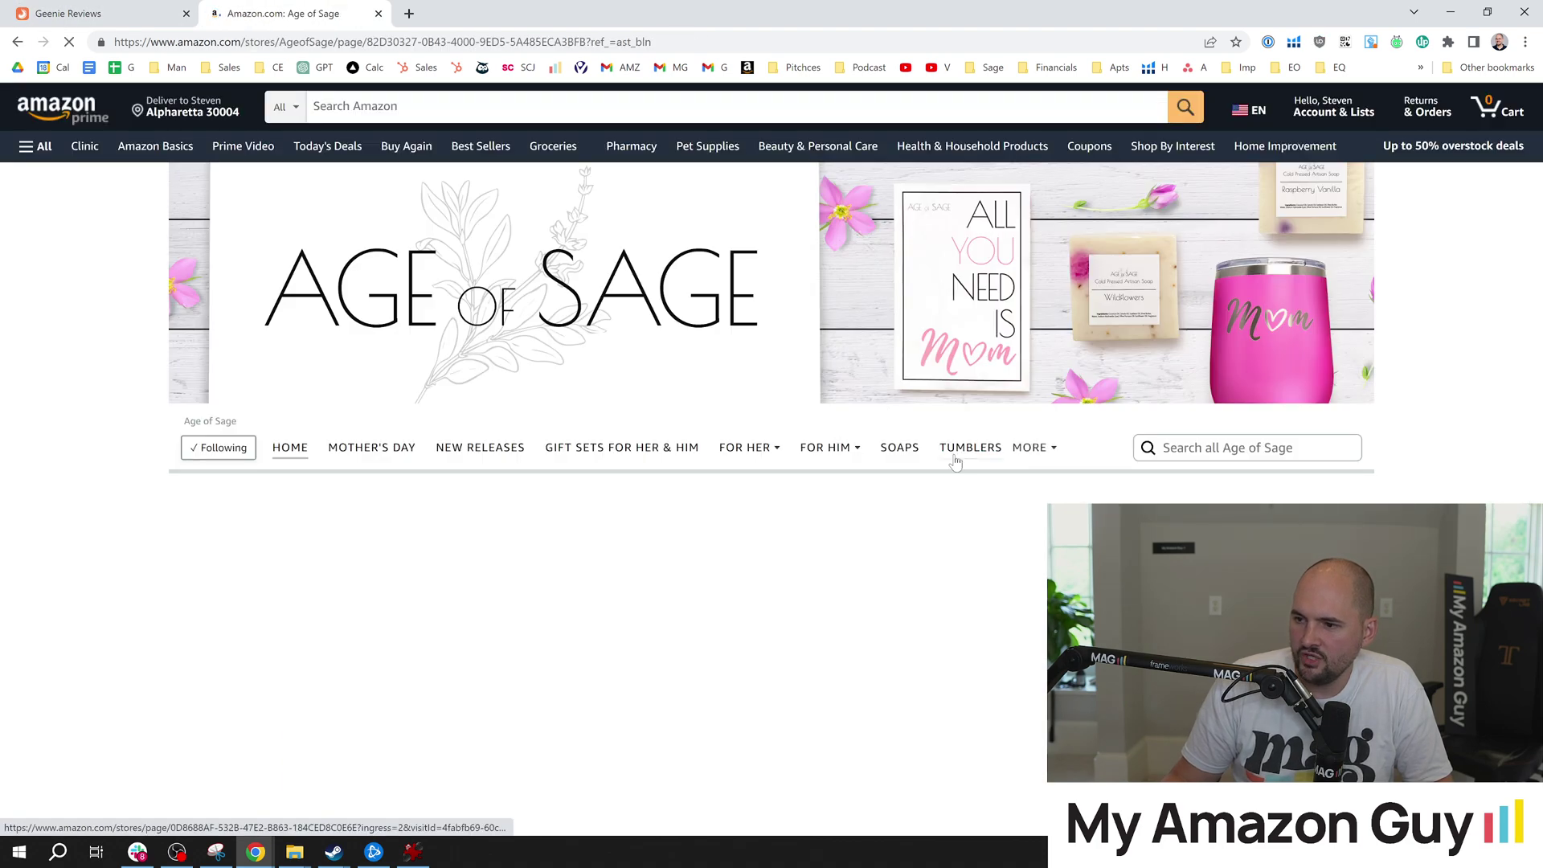
scroll(485, 495, down, 6)
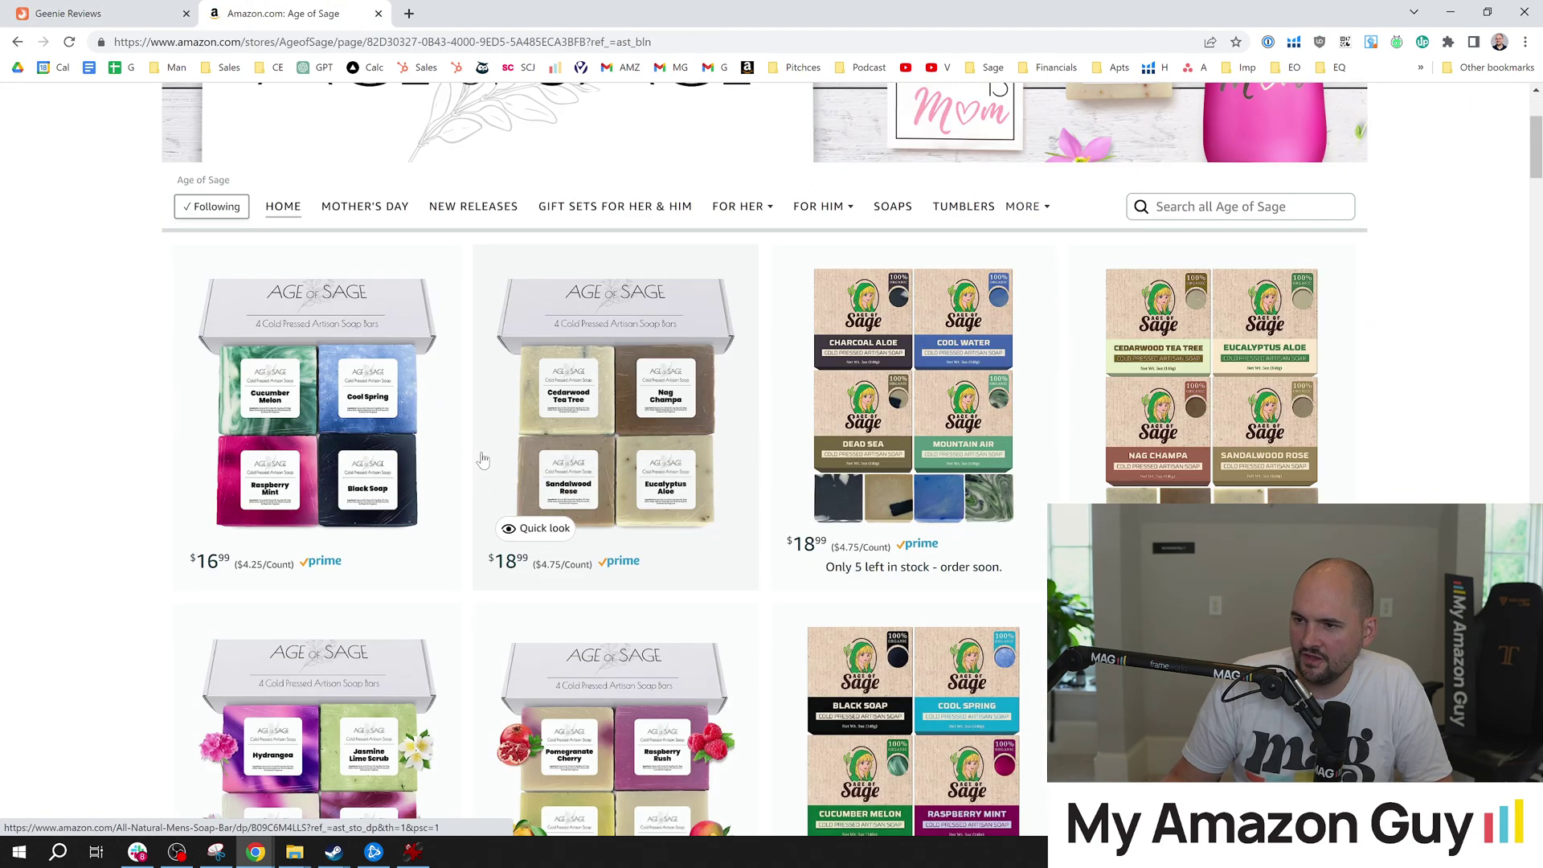
scroll(484, 495, up, 2)
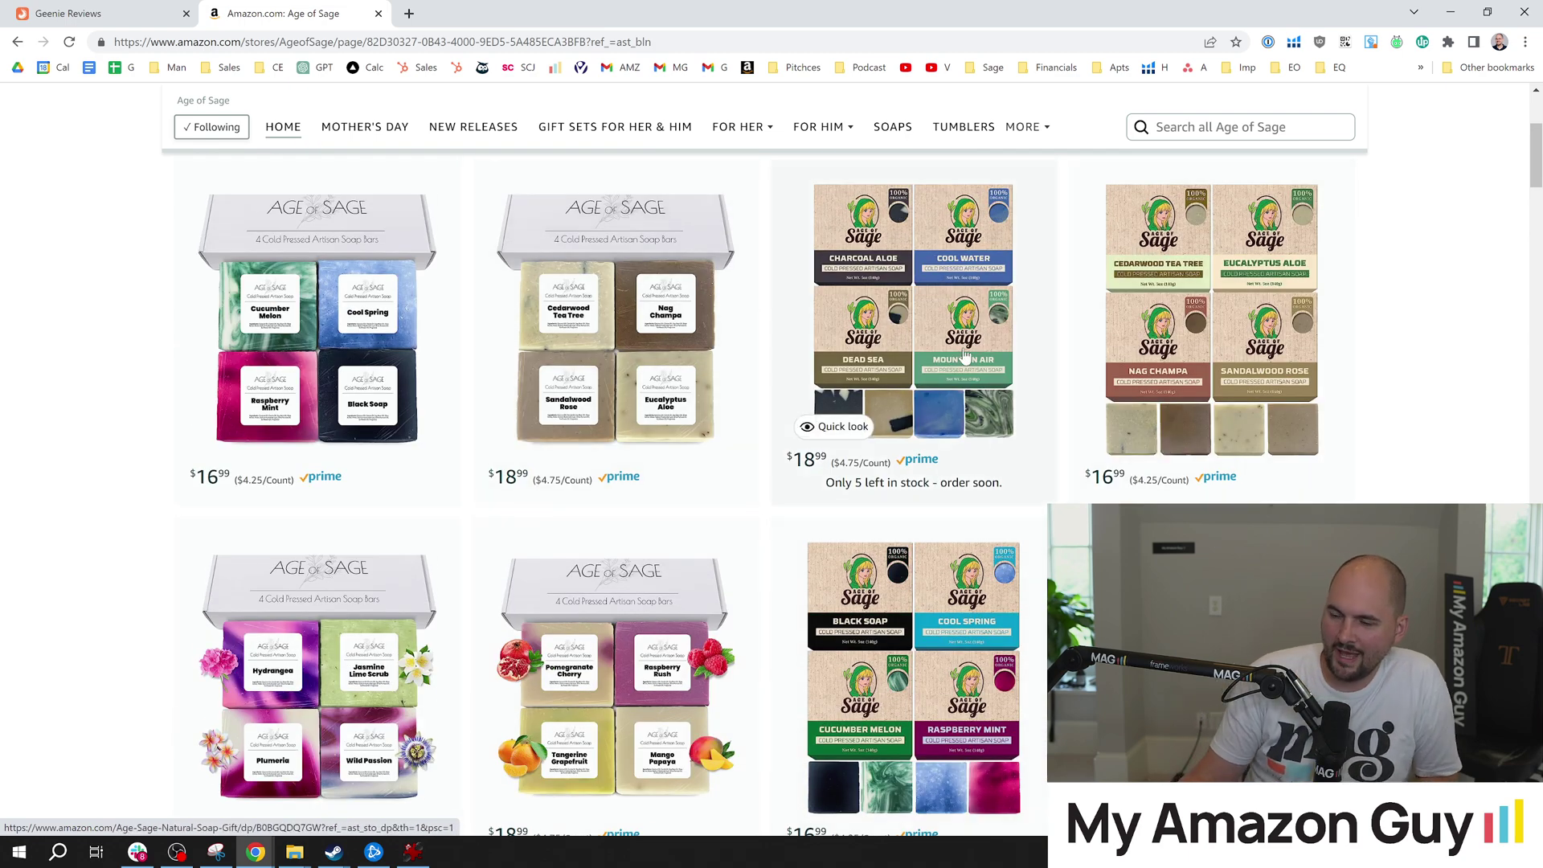
Step: Return to Geenie Reviews and highlight the unscented soap options idea in the New Variation Recommendations
click(133, 13)
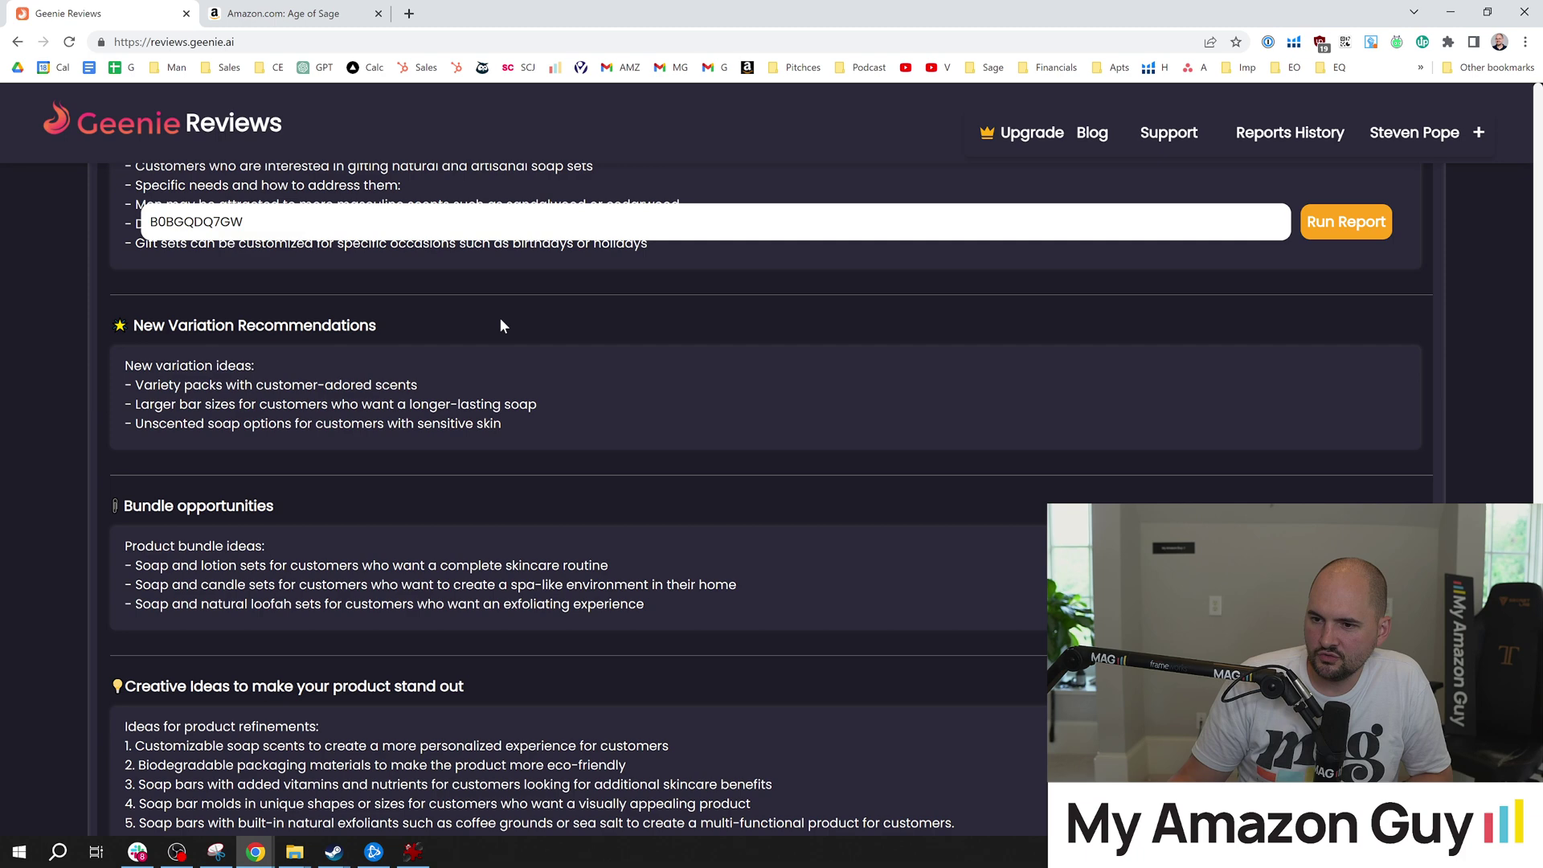
scroll(379, 548, down, 2)
scroll(233, 377, up, 1)
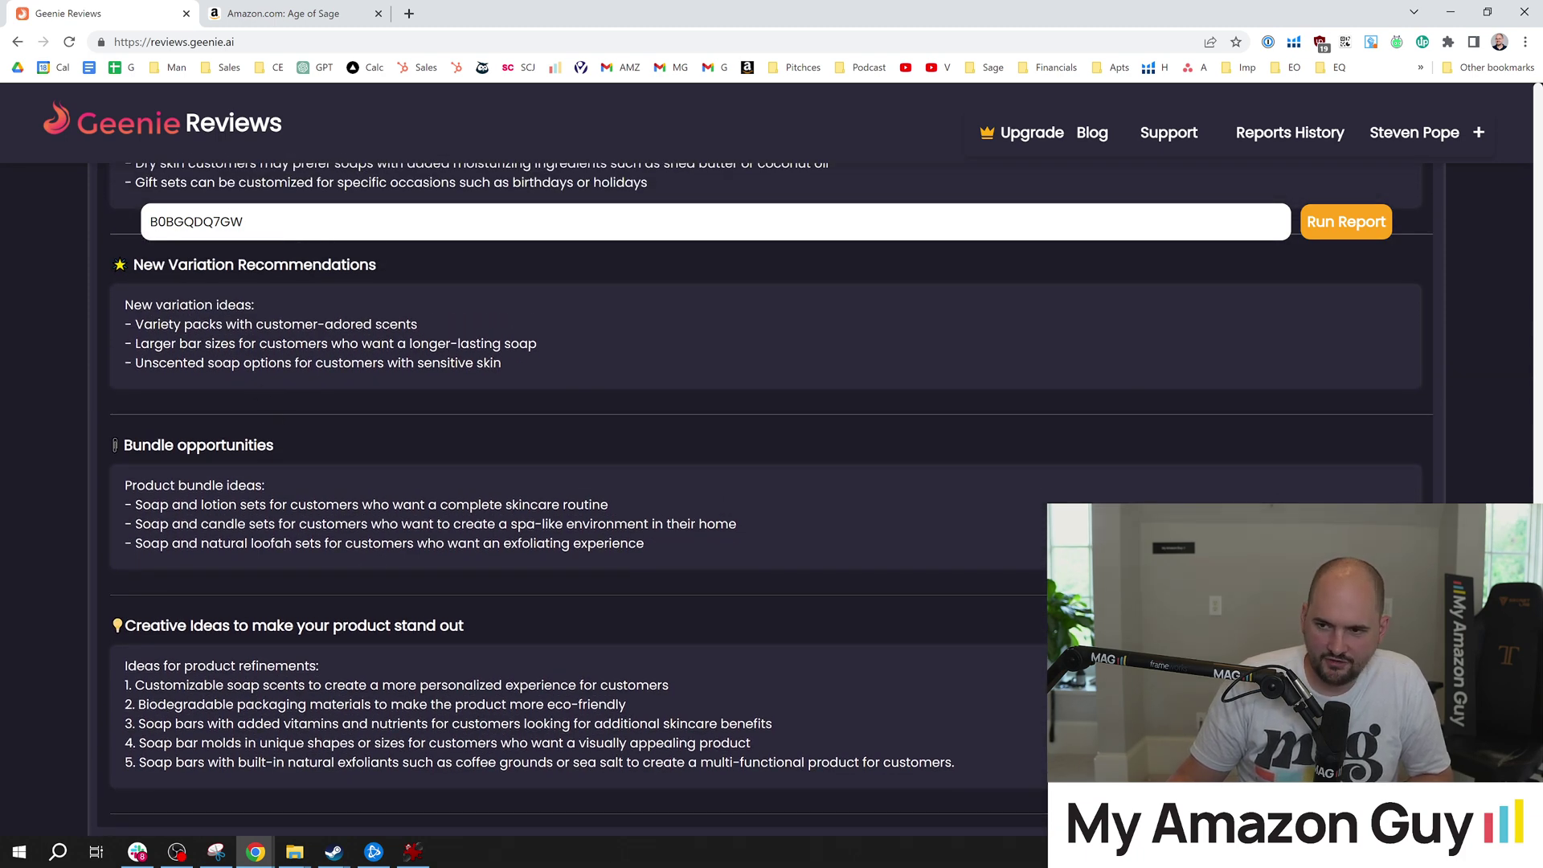
drag(143, 362, 331, 363)
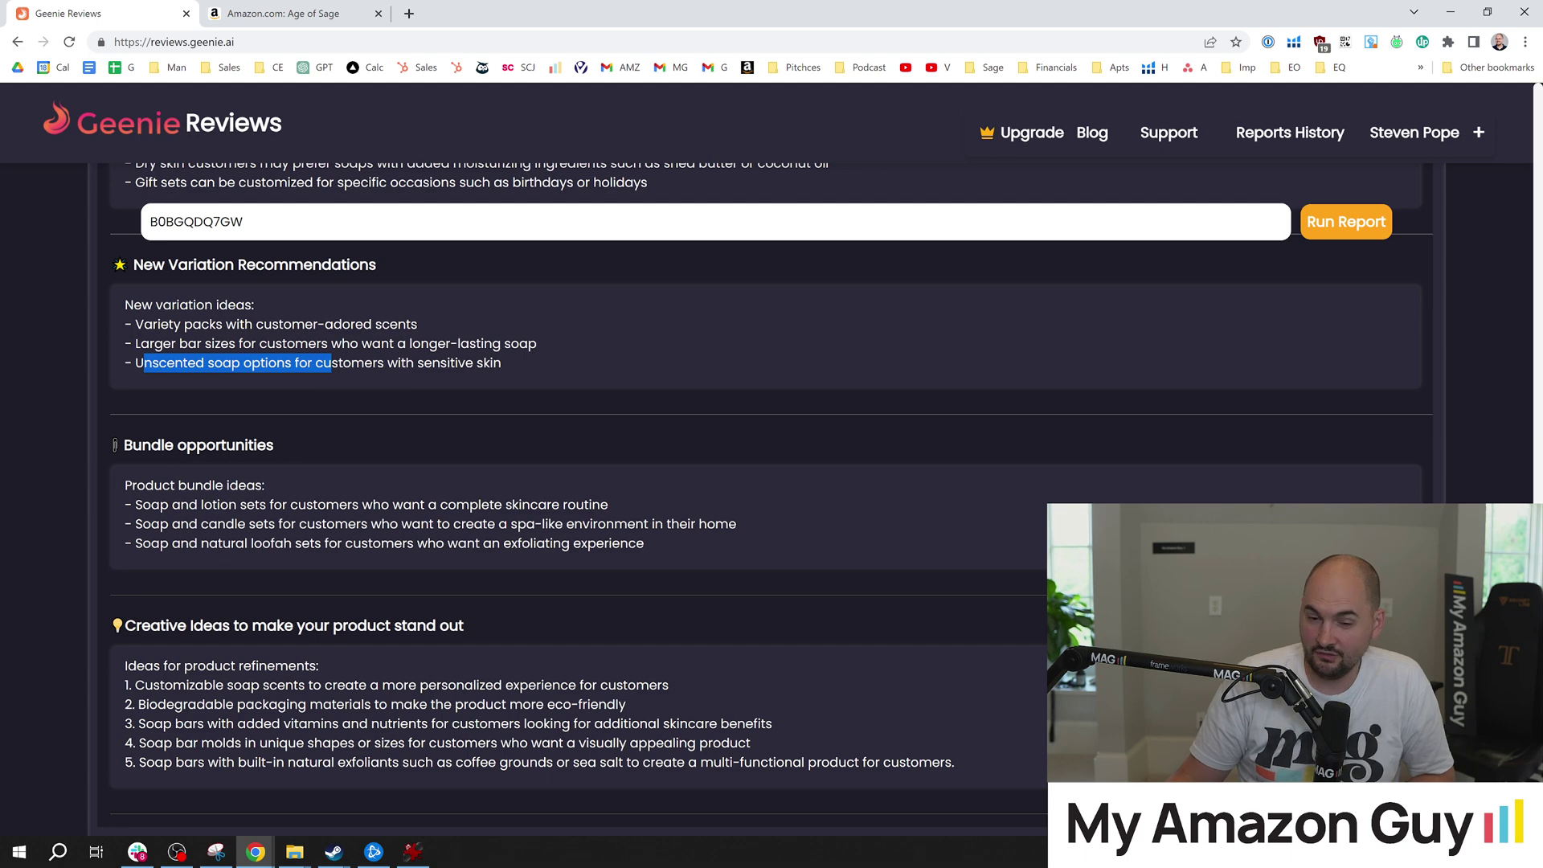
click(356, 411)
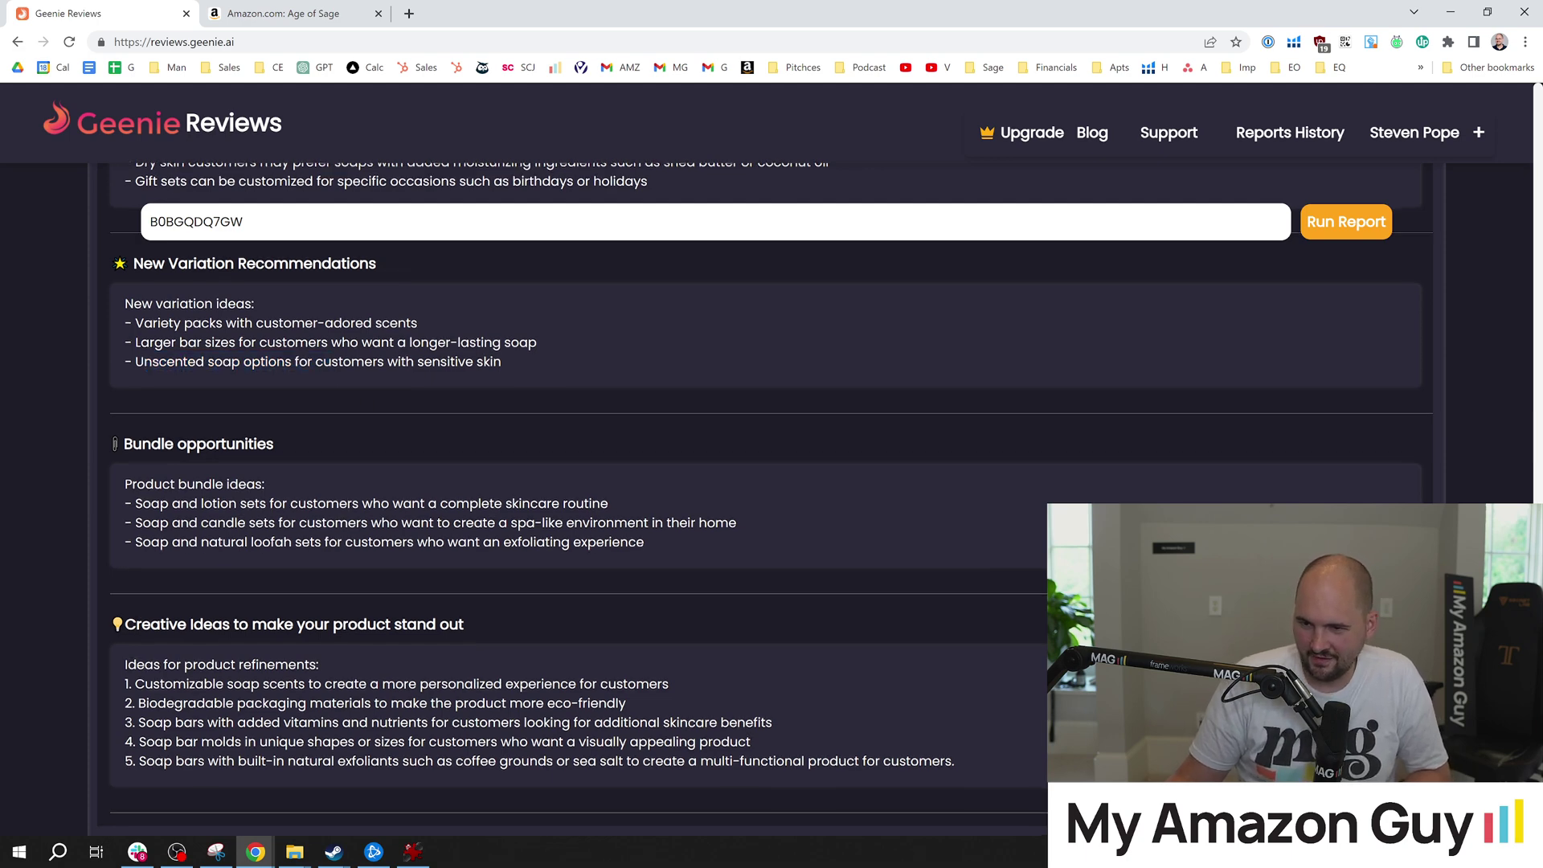
Step: Highlight the soap and lotion sets bundle idea and compare it with the Spa Gift for Mom product in the Amazon store
scroll(337, 408, down, 1)
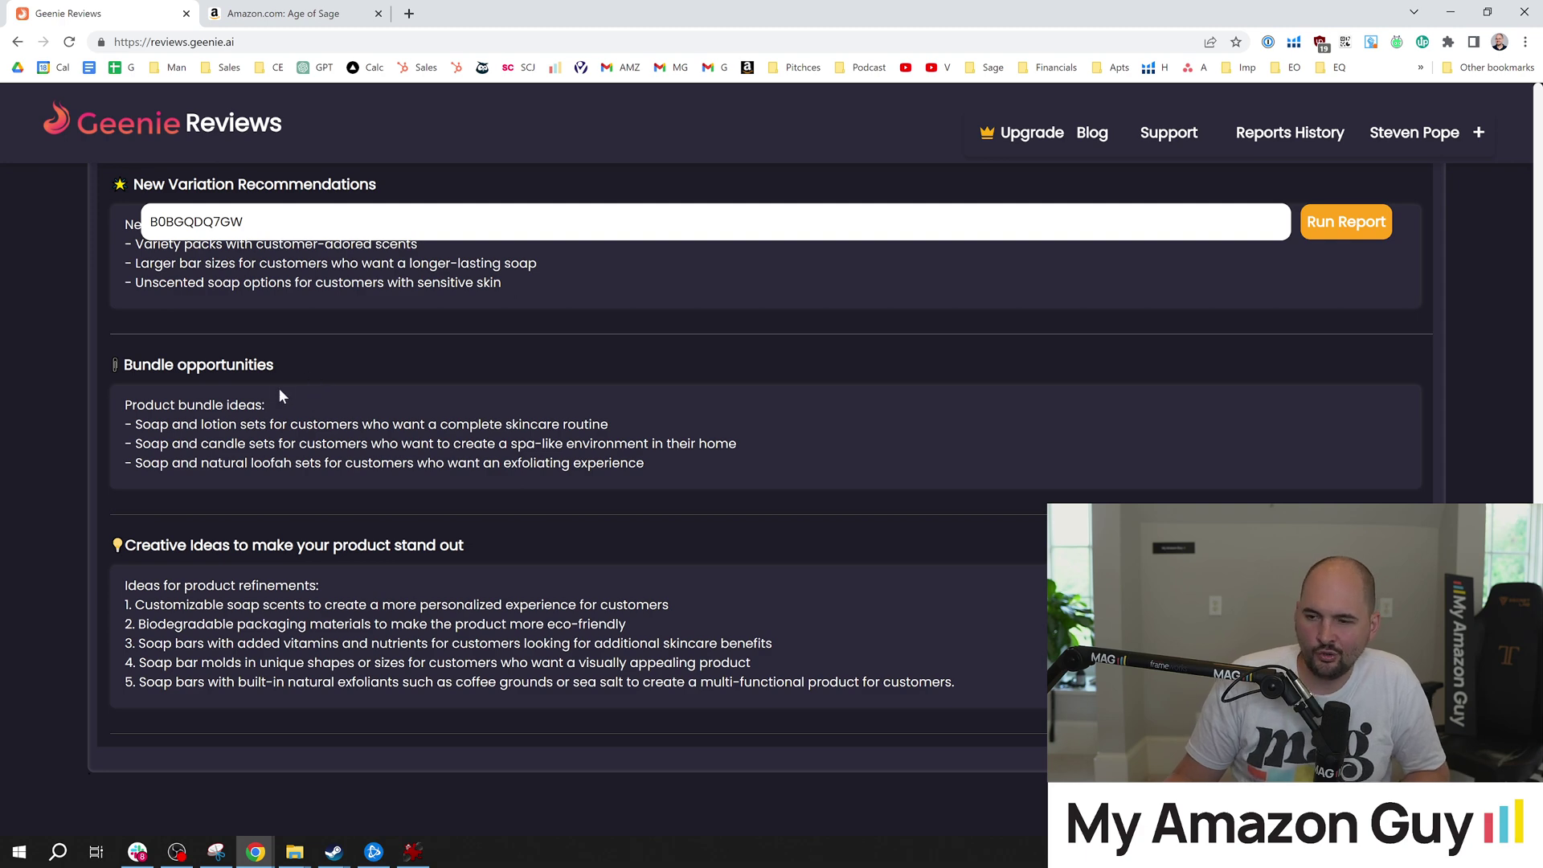
drag(143, 424, 287, 426)
click(315, 10)
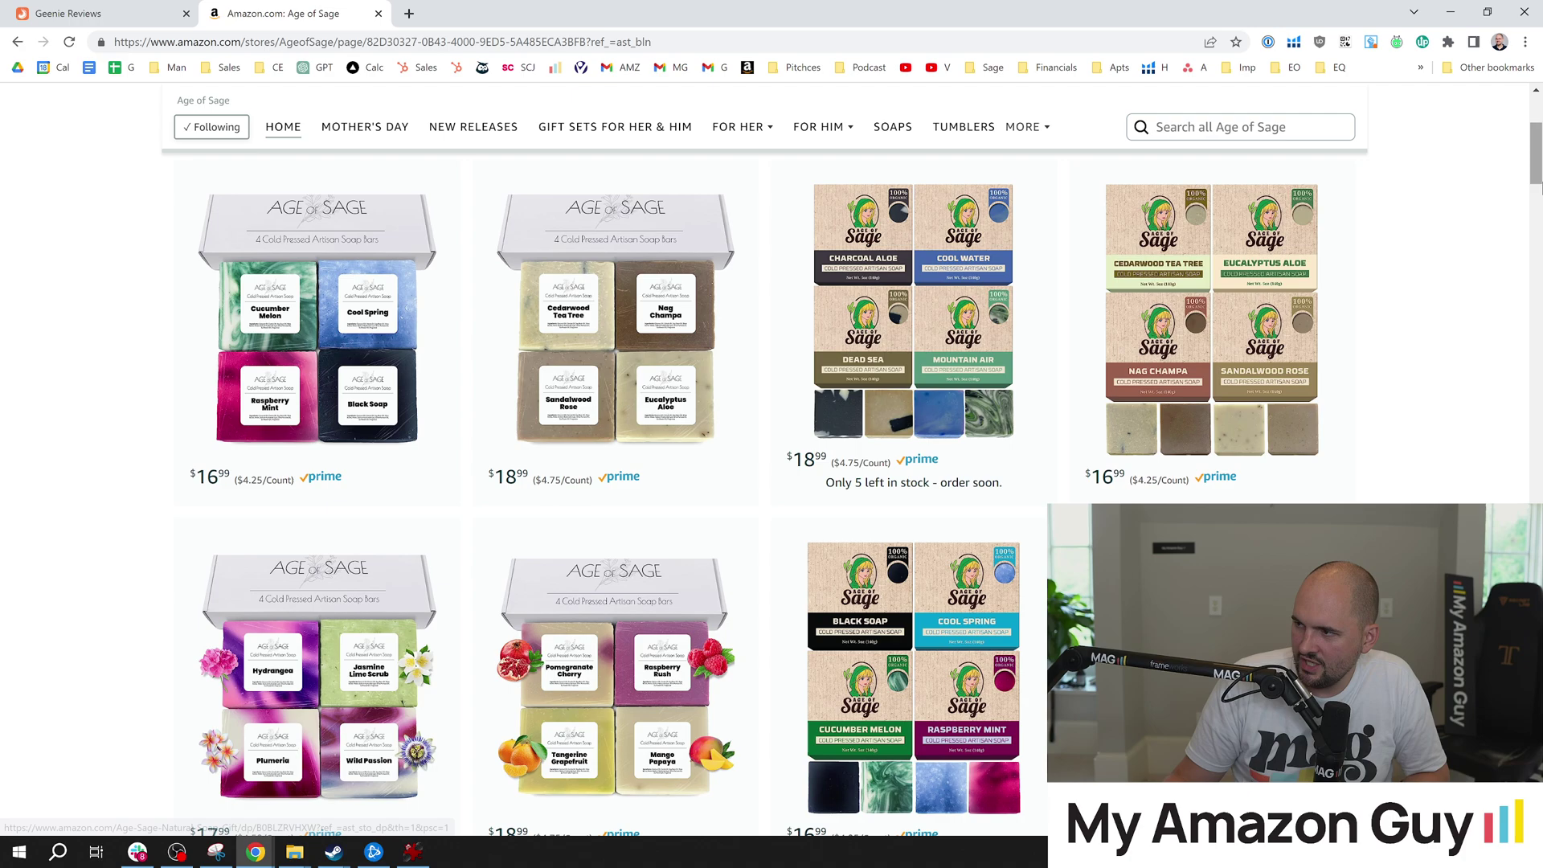
drag(1535, 178, 1531, 319)
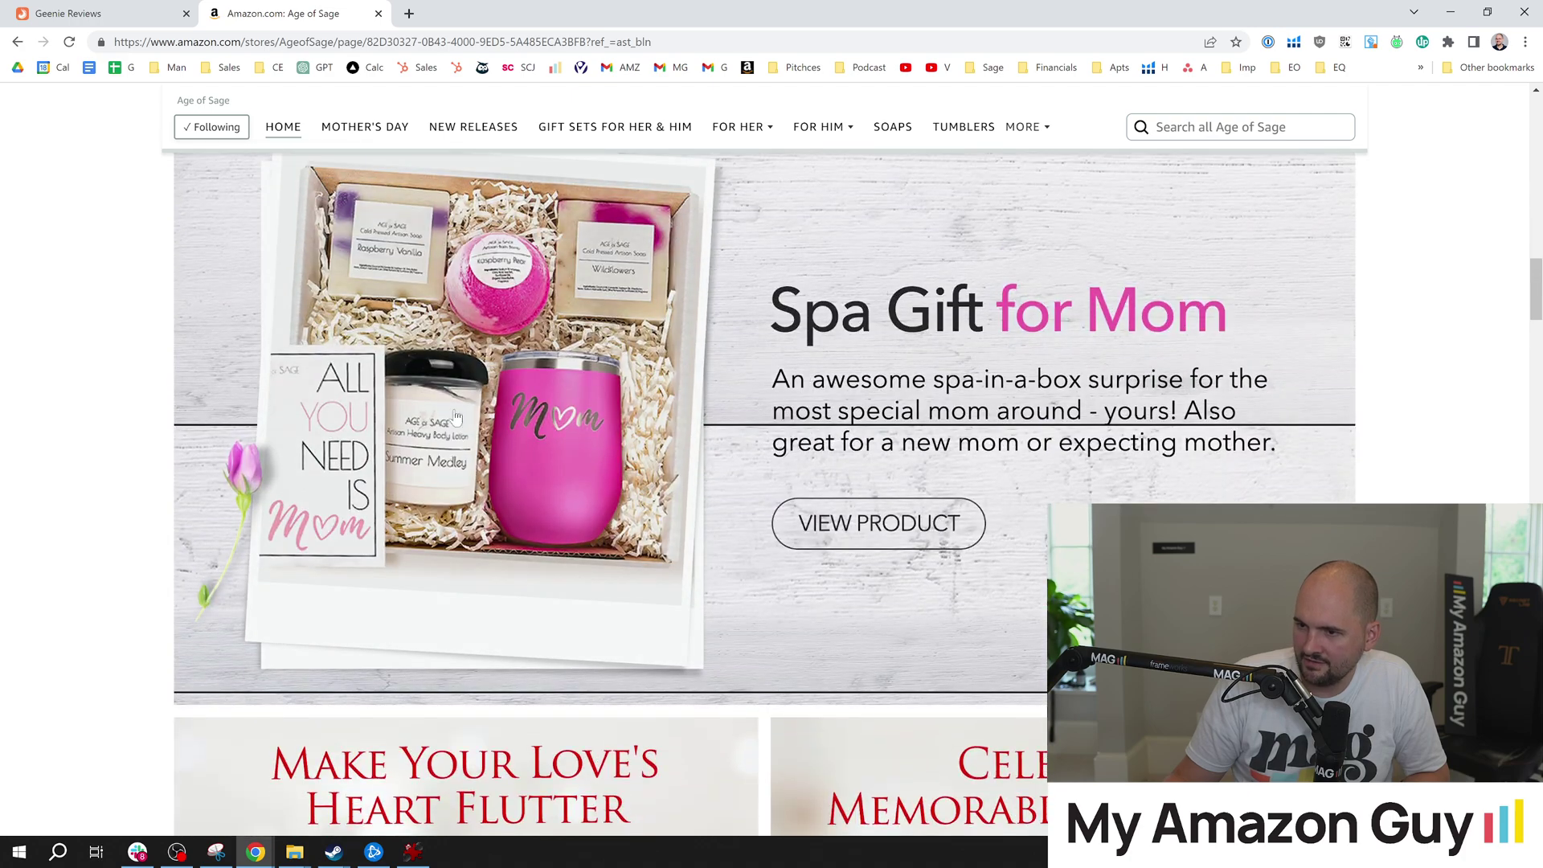
Step: Return to the report's Bundle opportunities and highlight the soap and candle sets and the natural loofah sets
click(92, 5)
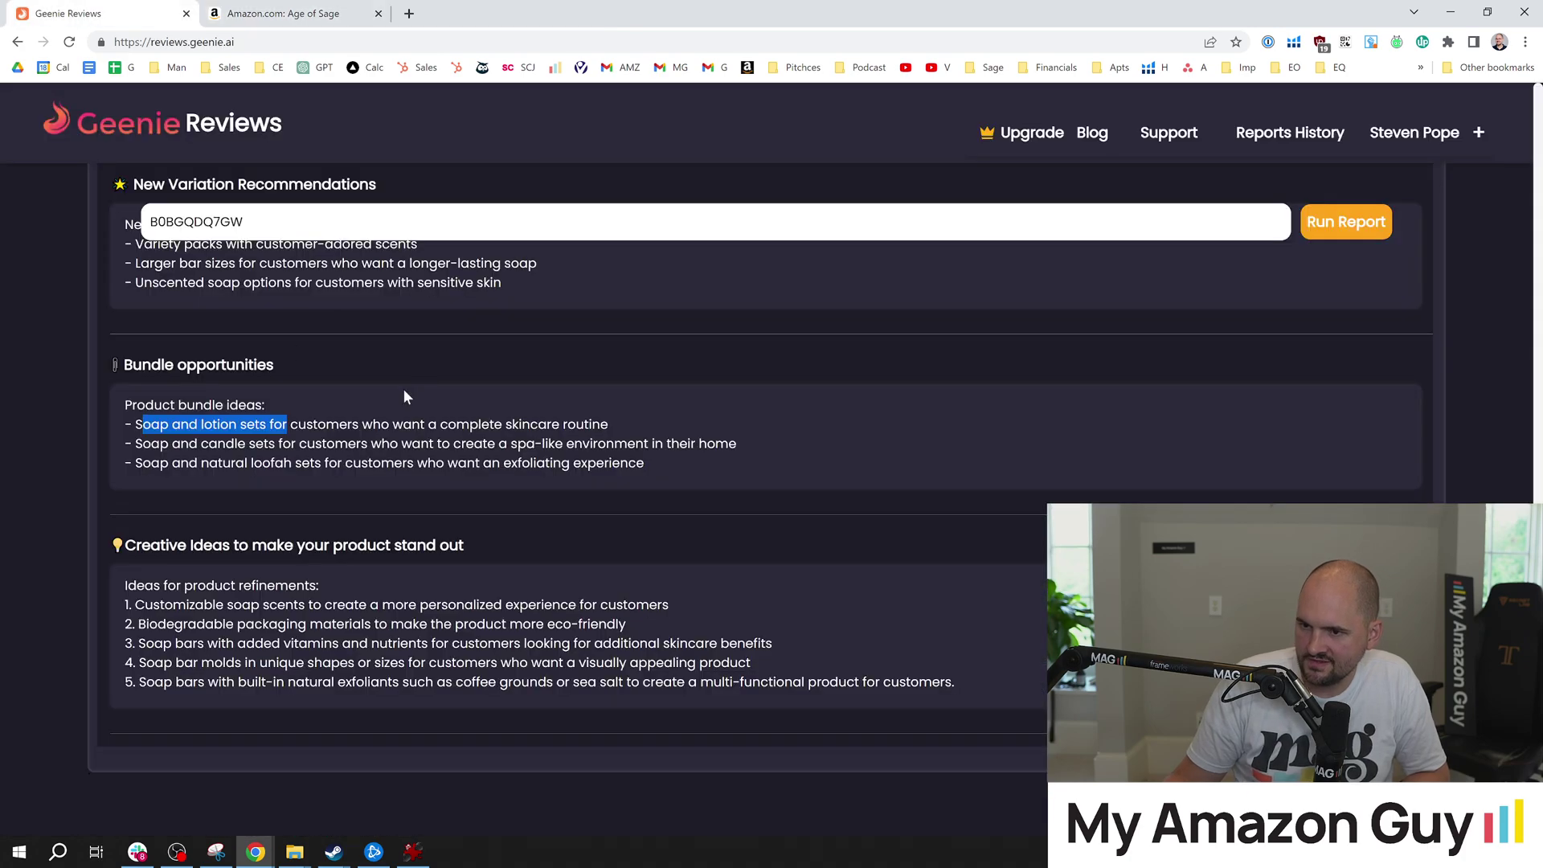
click(287, 426)
drag(217, 443, 296, 443)
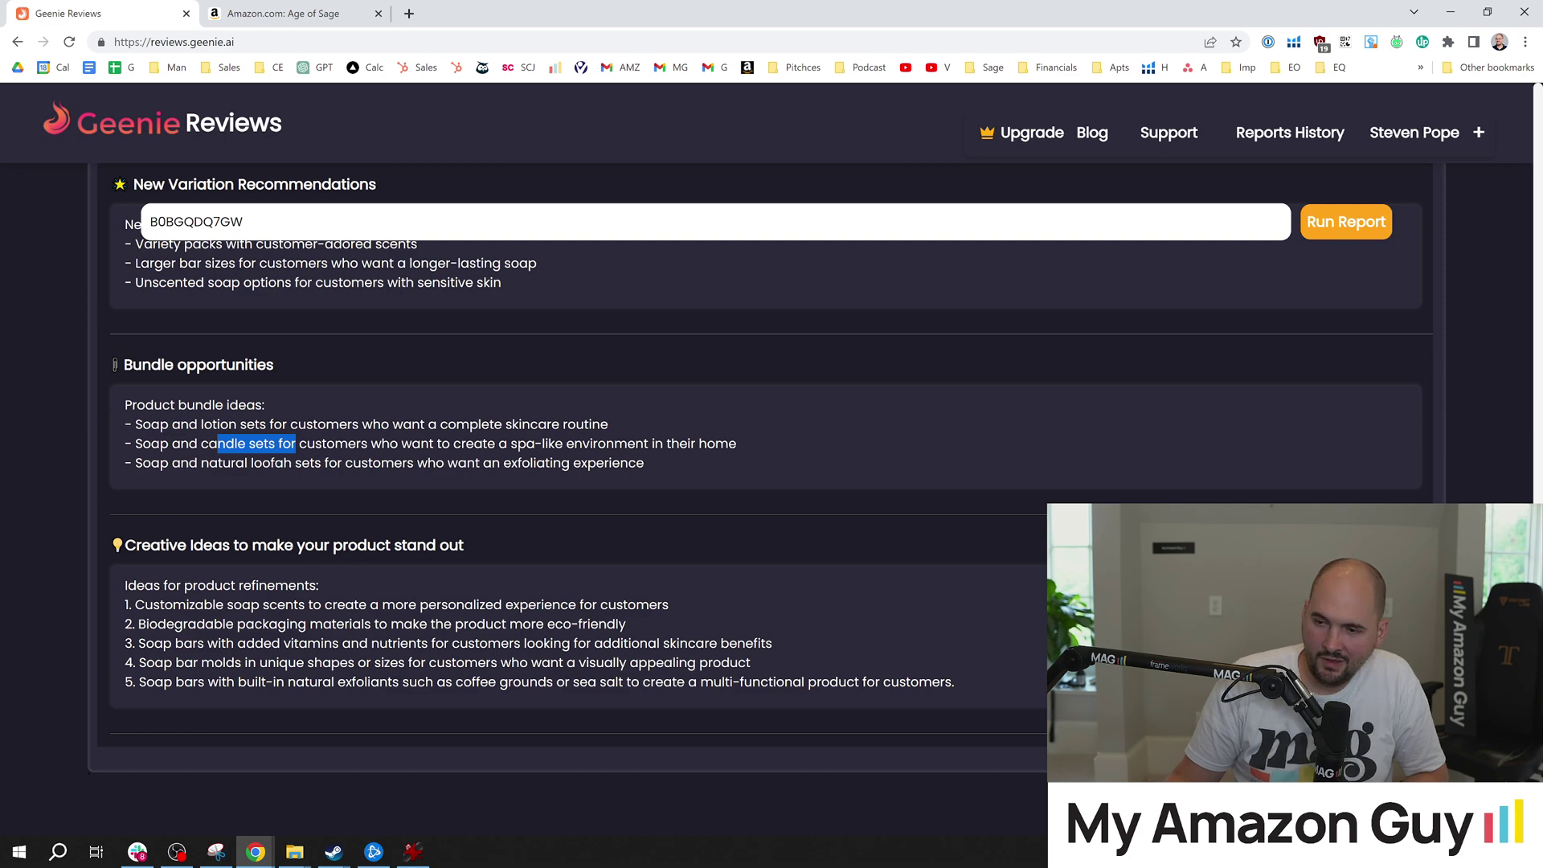
drag(209, 463, 339, 462)
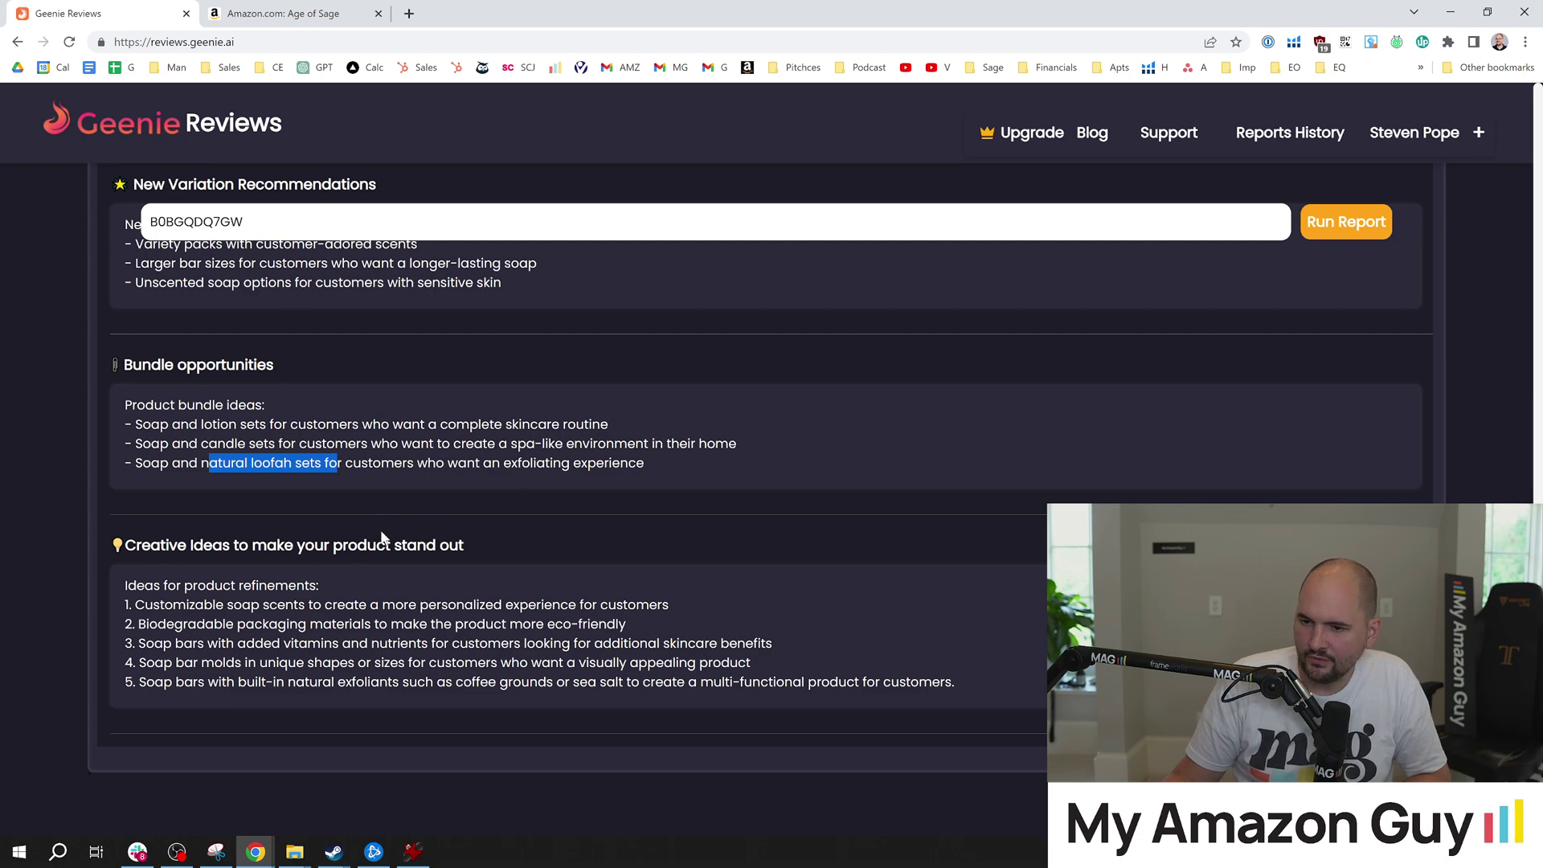
click(400, 504)
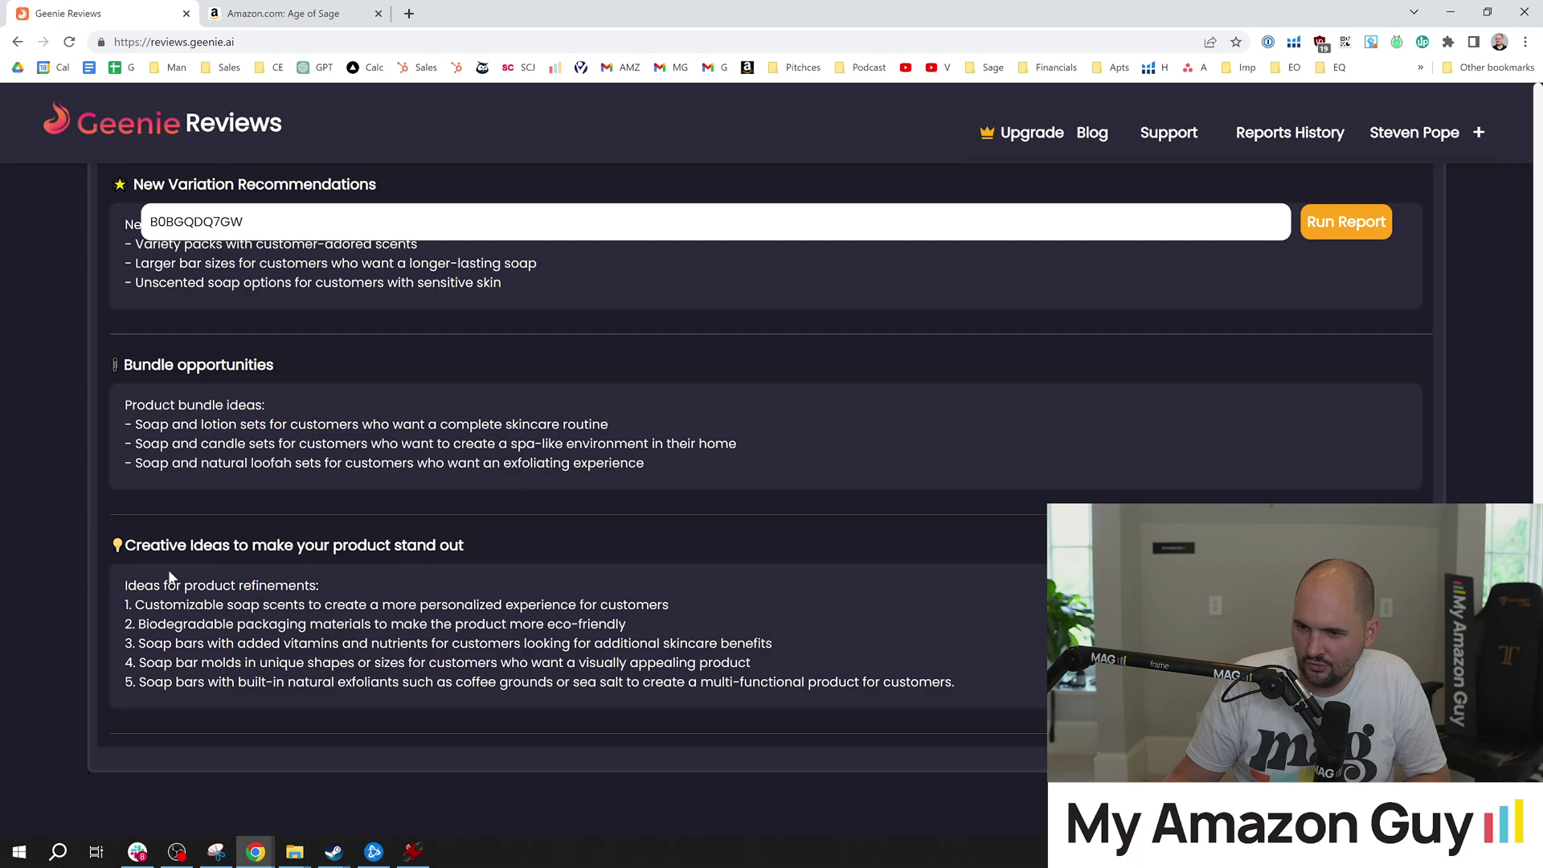
Step: Highlight the Creative Ideas heading and its customizable scents, added vitamins and nutrients, and unique soap mold shapes ideas
drag(136, 545, 466, 566)
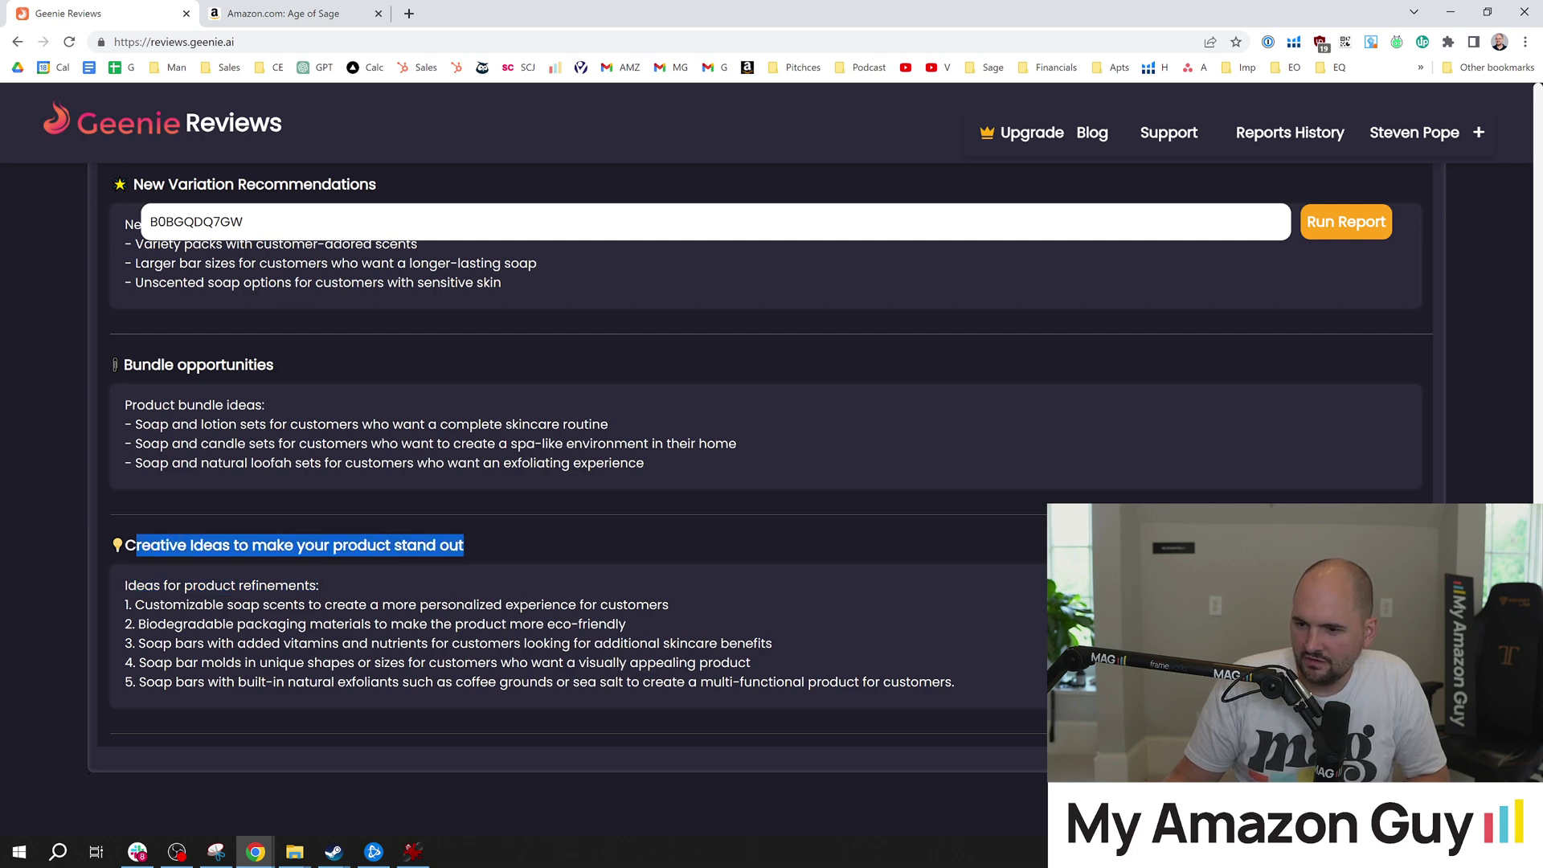
drag(135, 606, 325, 605)
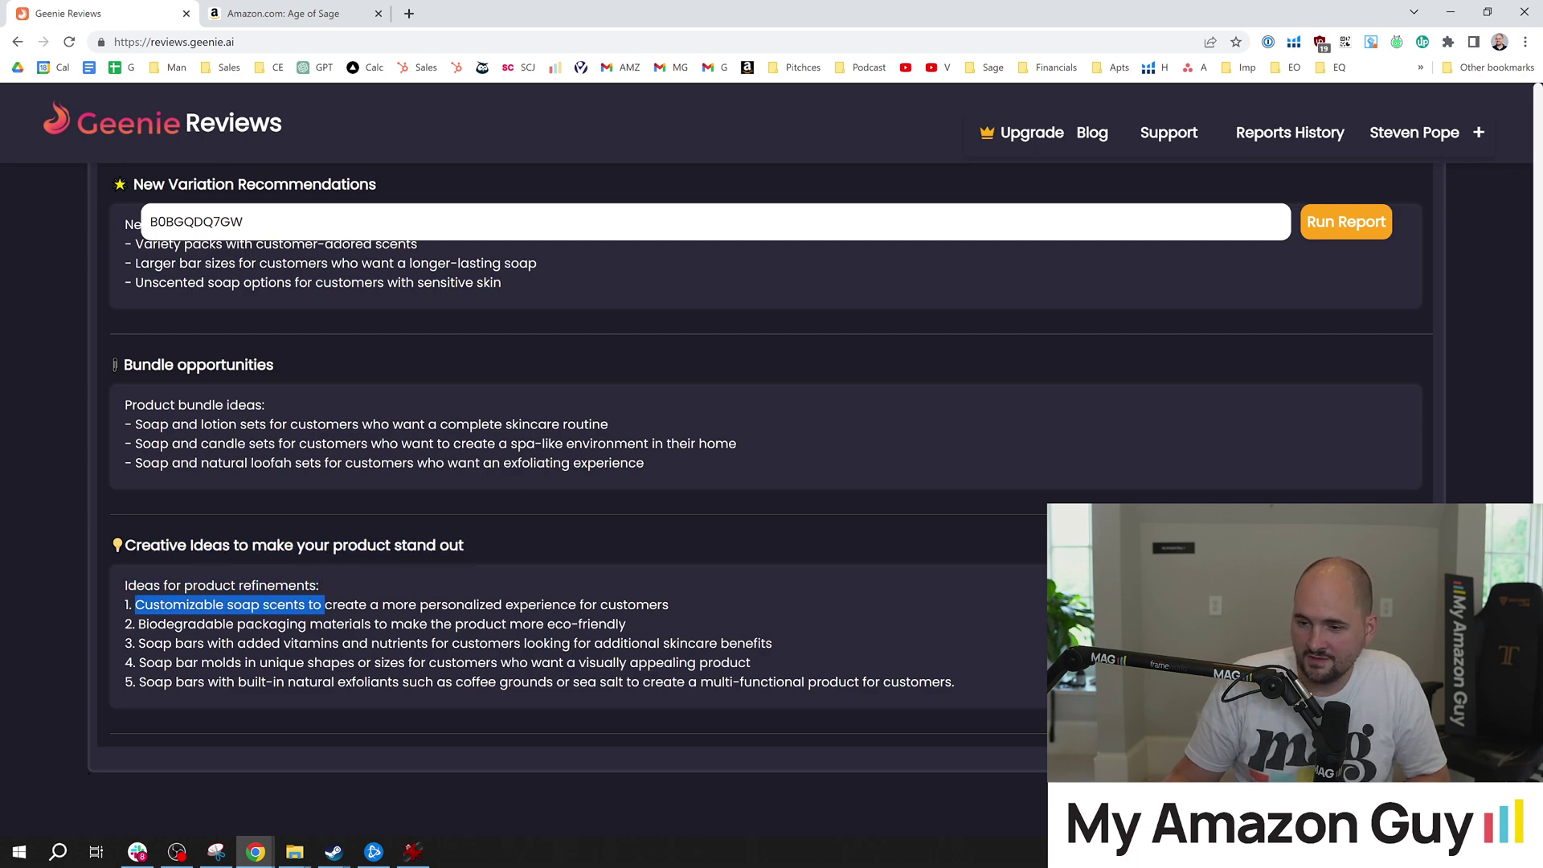
drag(138, 624, 480, 644)
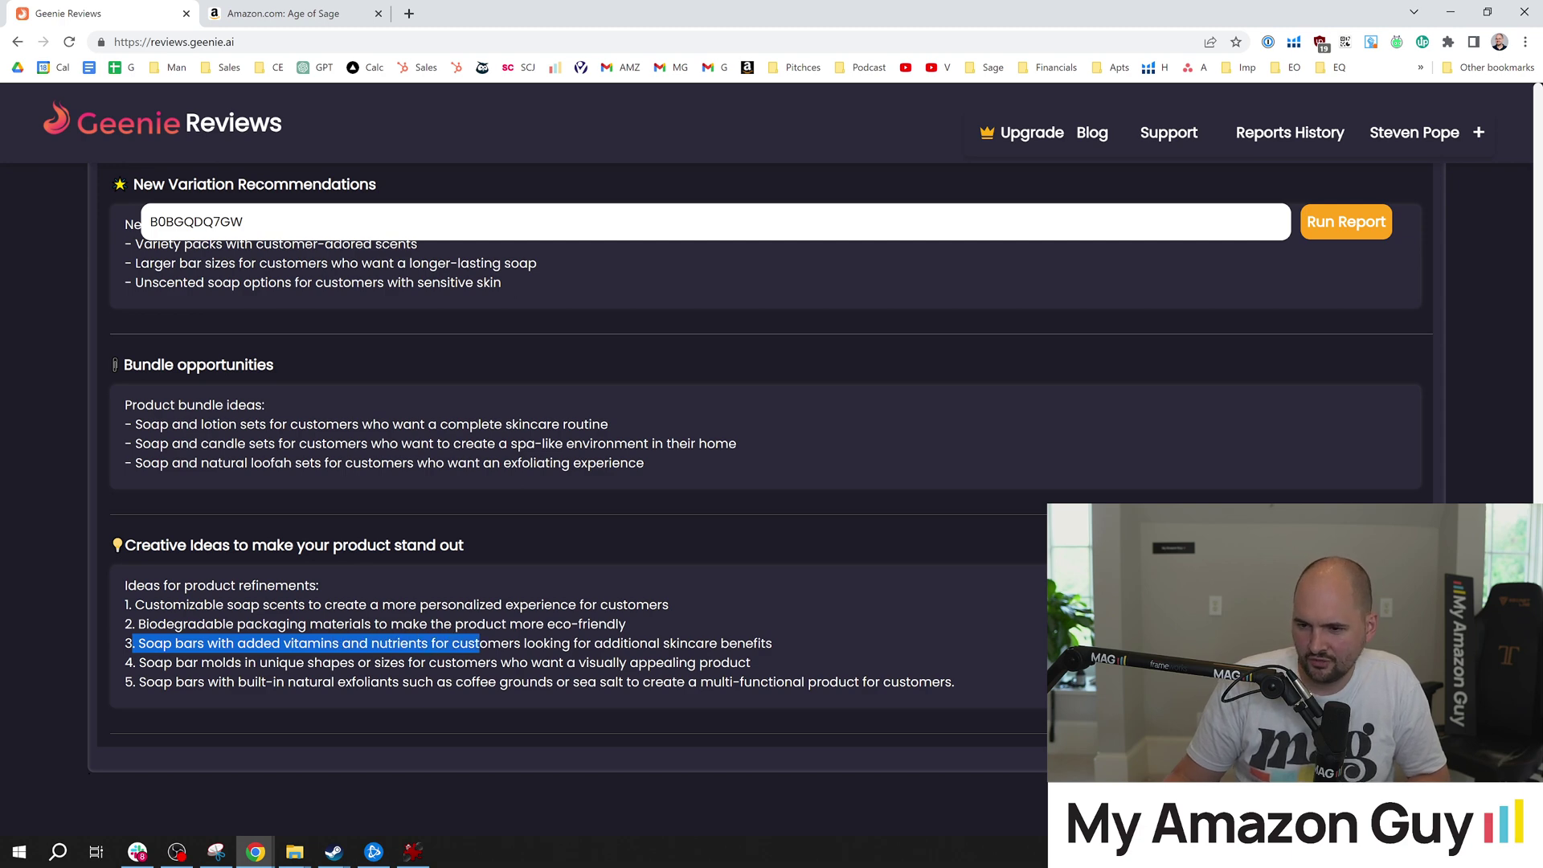
drag(193, 663, 430, 663)
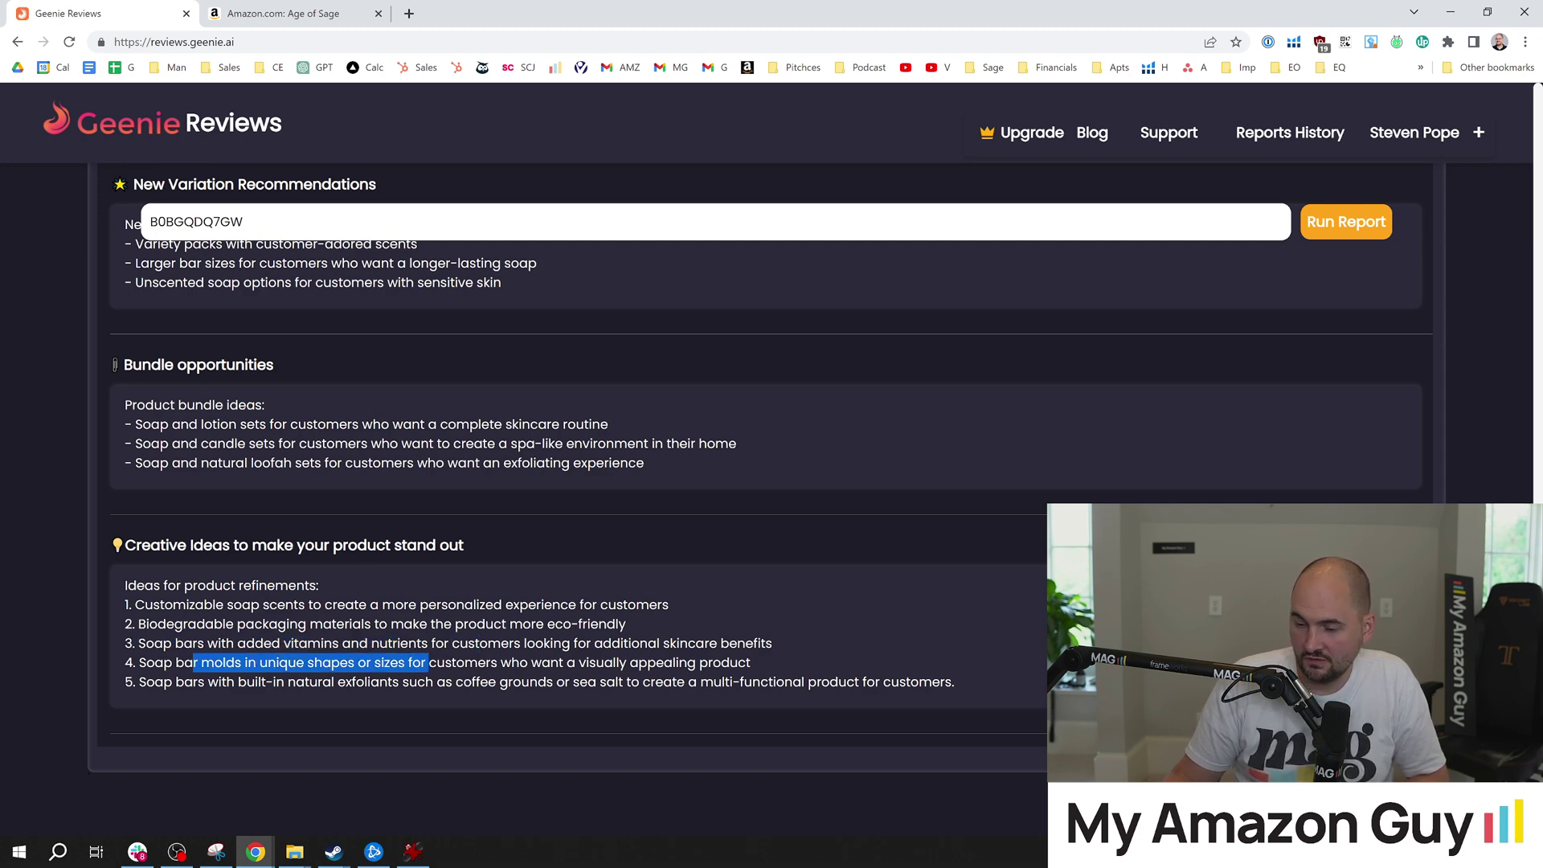
Step: Return to the start of the AI Reviews Analysis and open the Marketing & Listing insights
scroll(429, 662, up, 20)
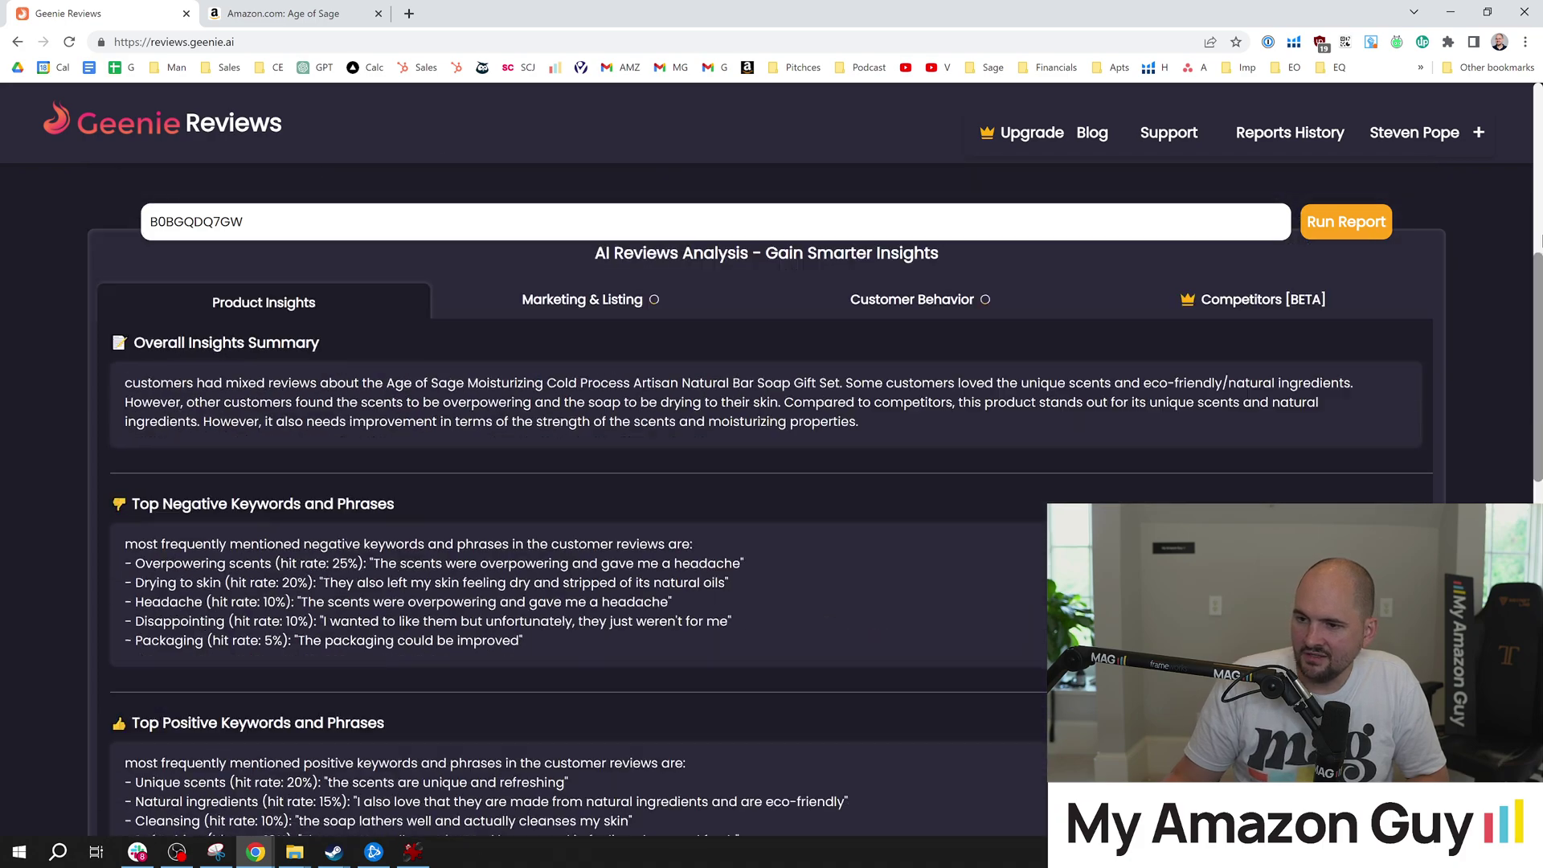
scroll(609, 485, down, 2)
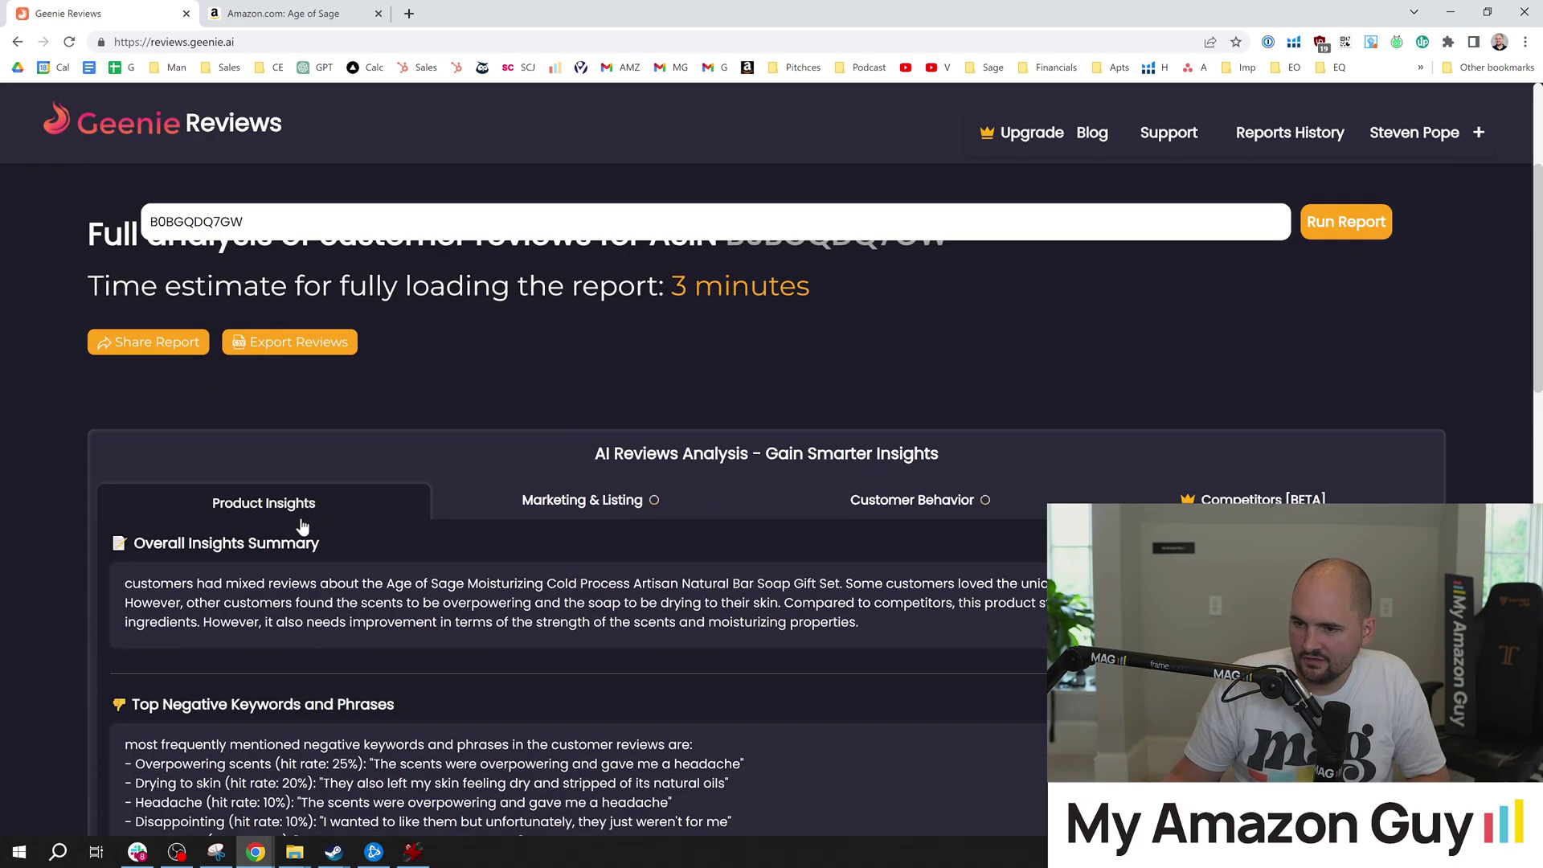
click(559, 512)
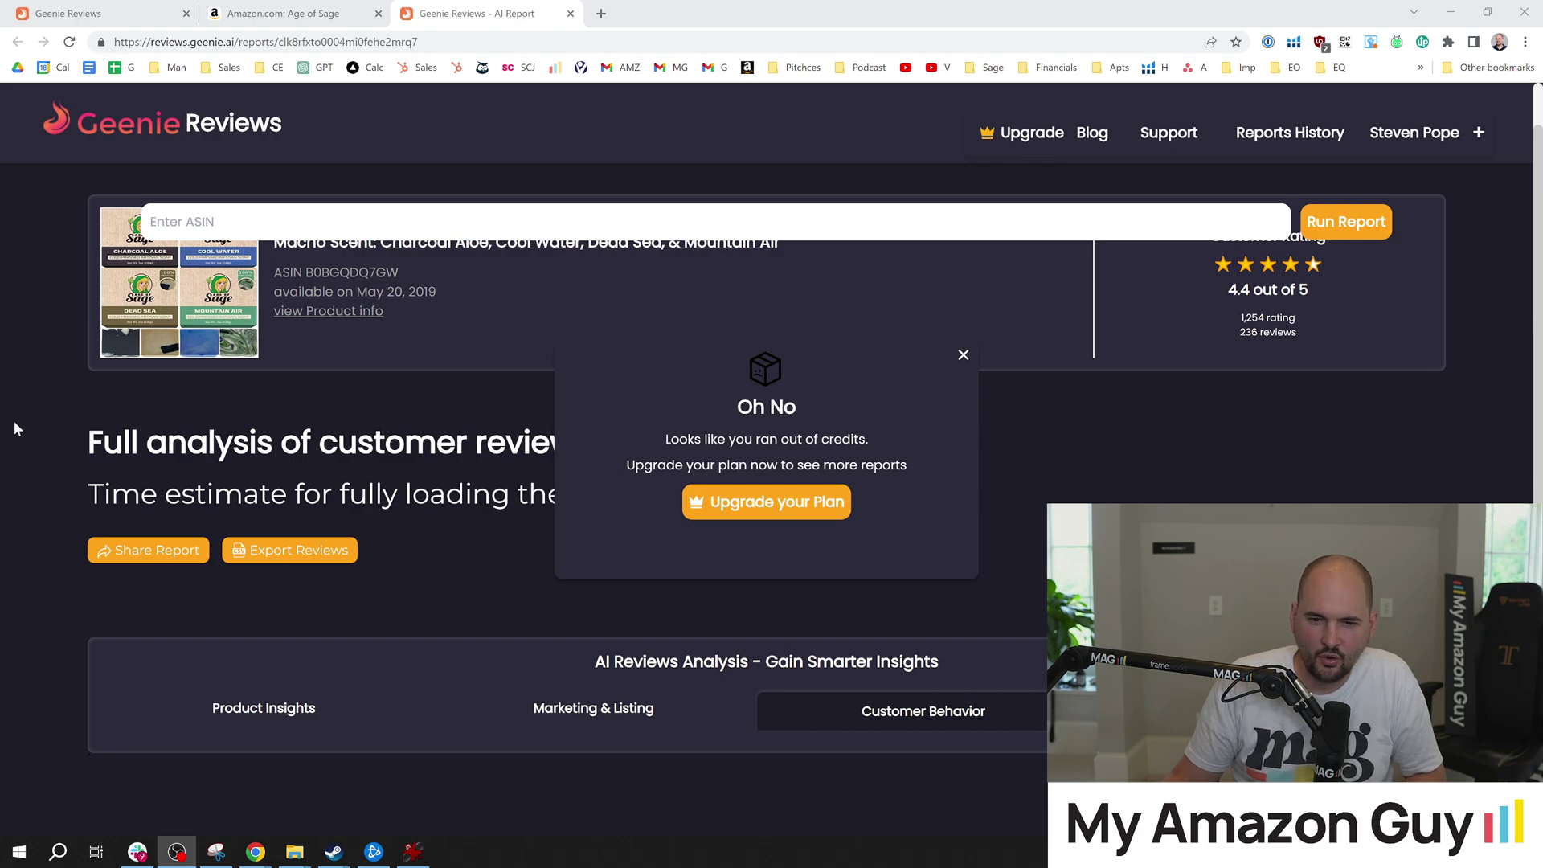
Step: Show the Product Insights in the separately opened AI report, dismiss the plan upgrade offer and look through the findings
click(262, 701)
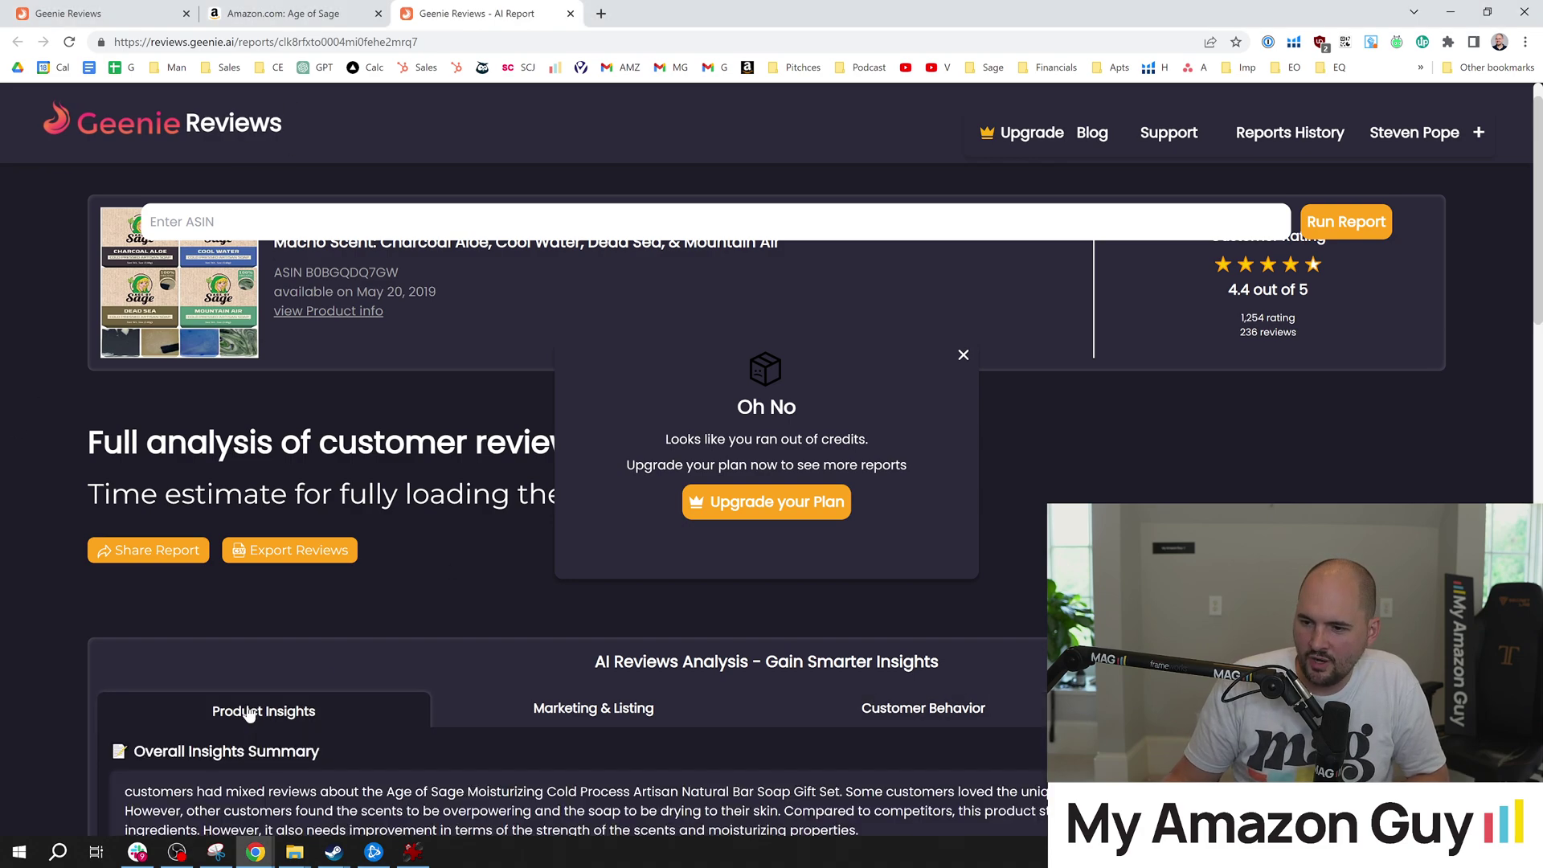
scroll(437, 609, down, 10)
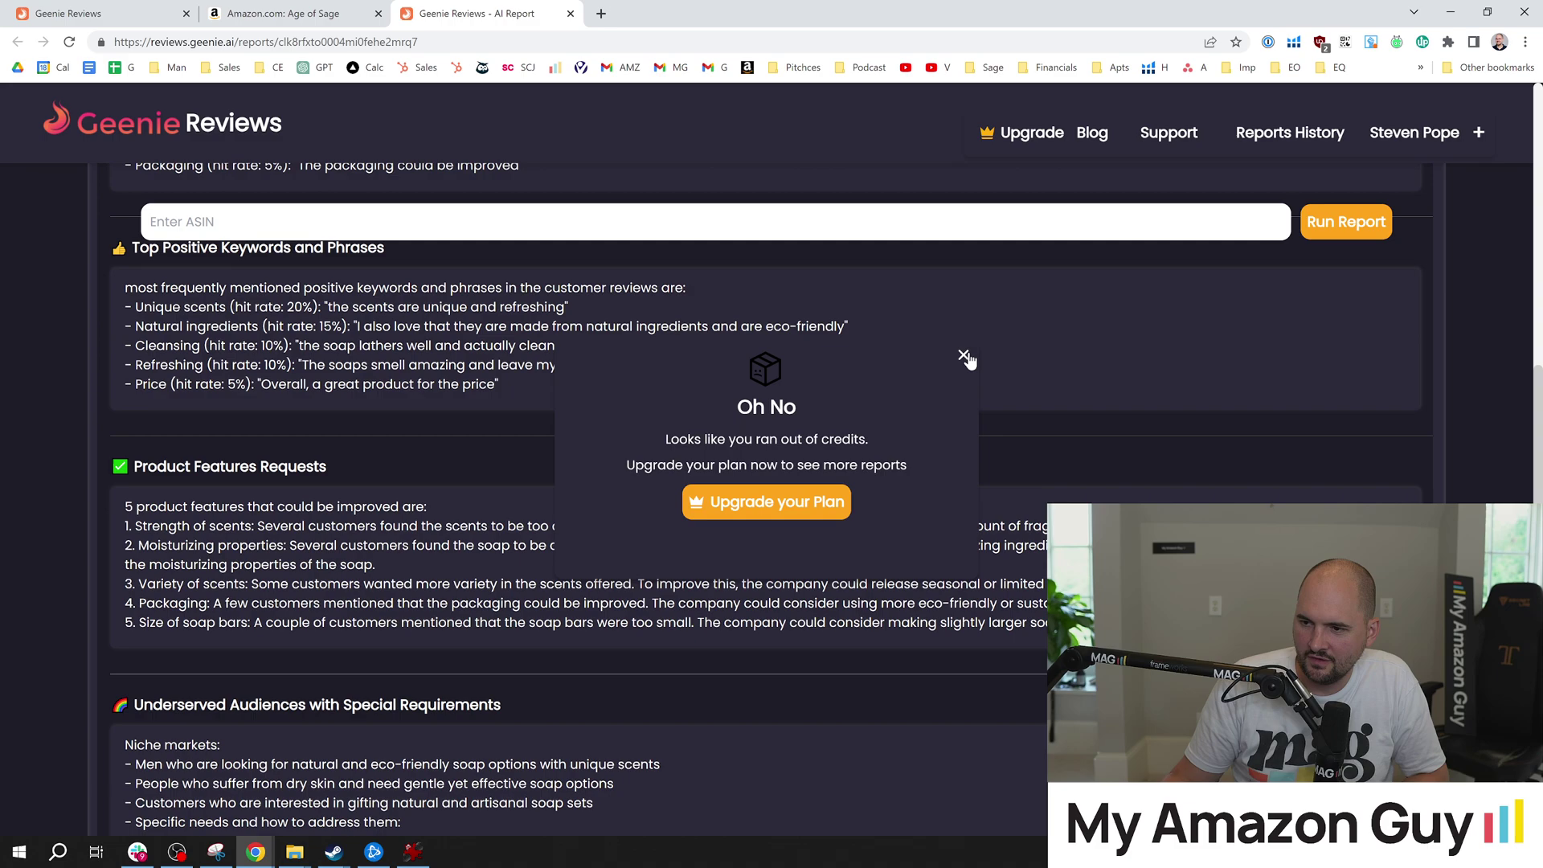
click(964, 355)
scroll(708, 424, down, 5)
scroll(595, 474, up, 3)
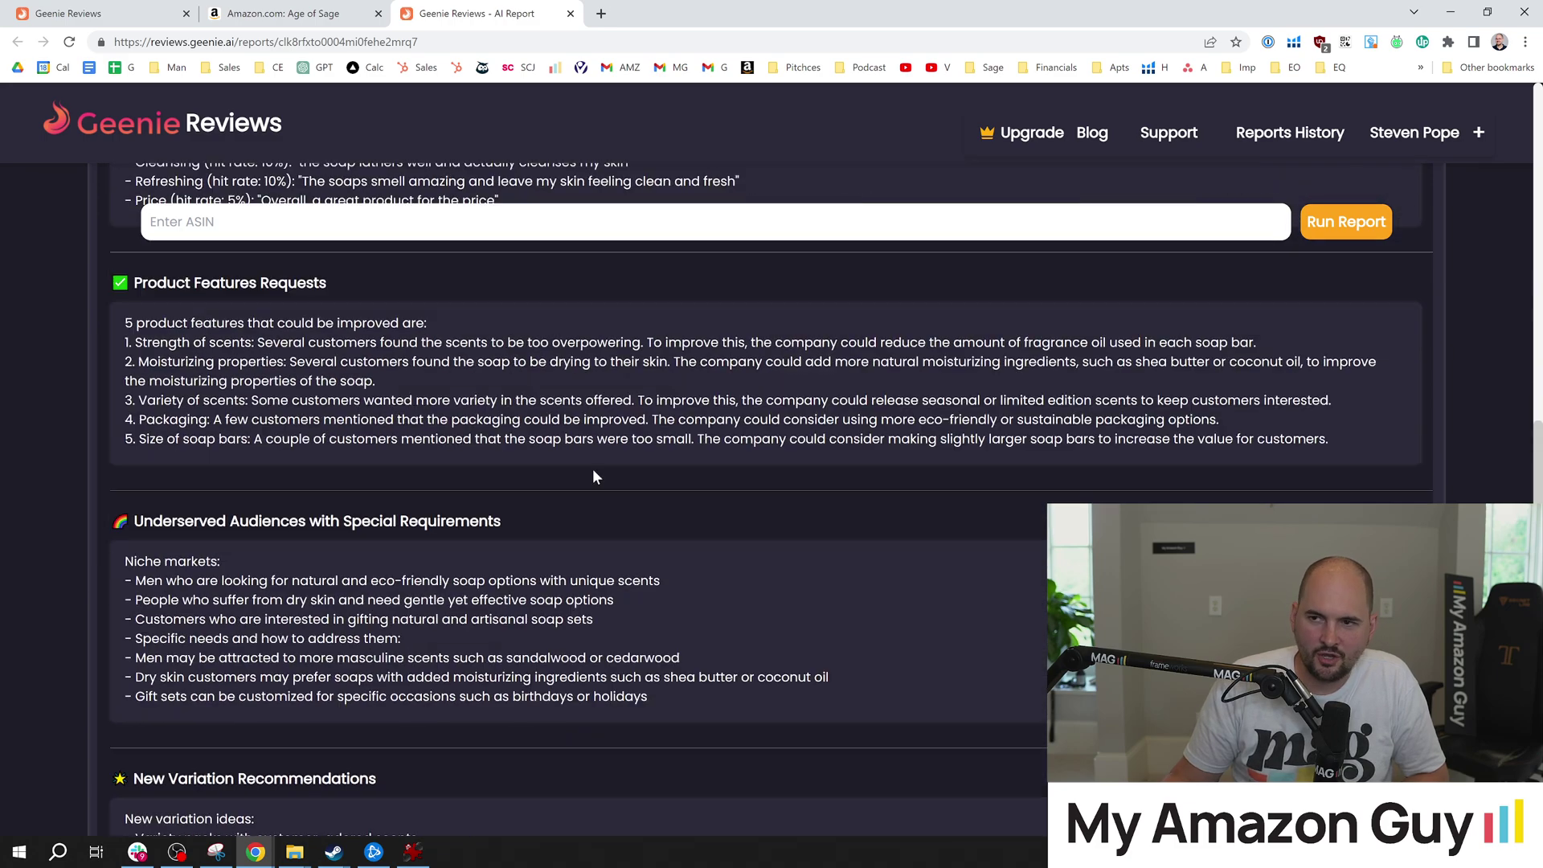
scroll(595, 477, up, 15)
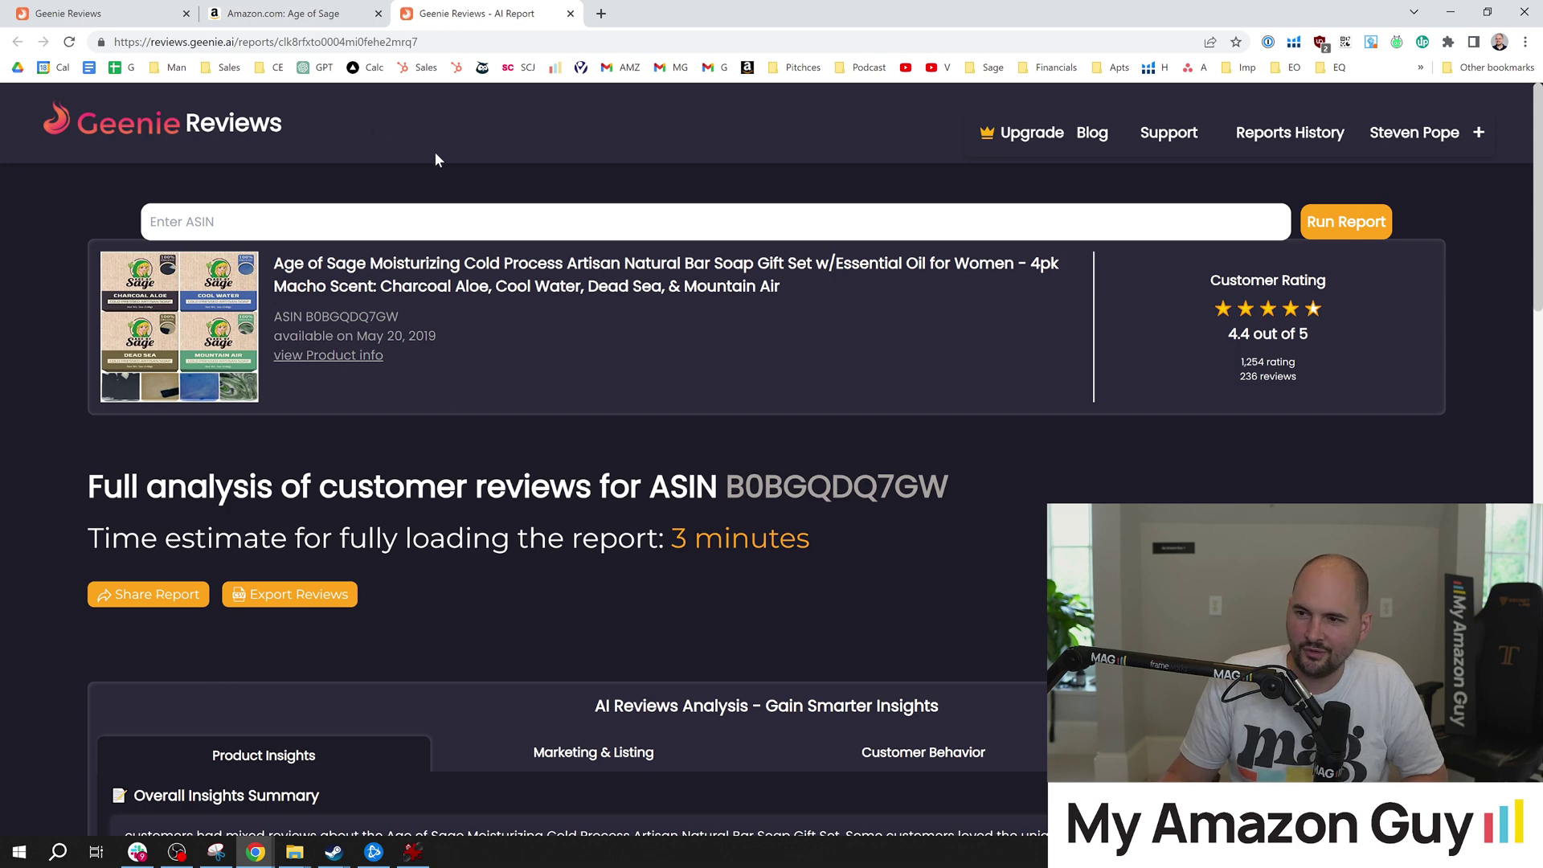
Step: Open the myamazonguy.com home page in a new browser tab
click(602, 13)
text(a)
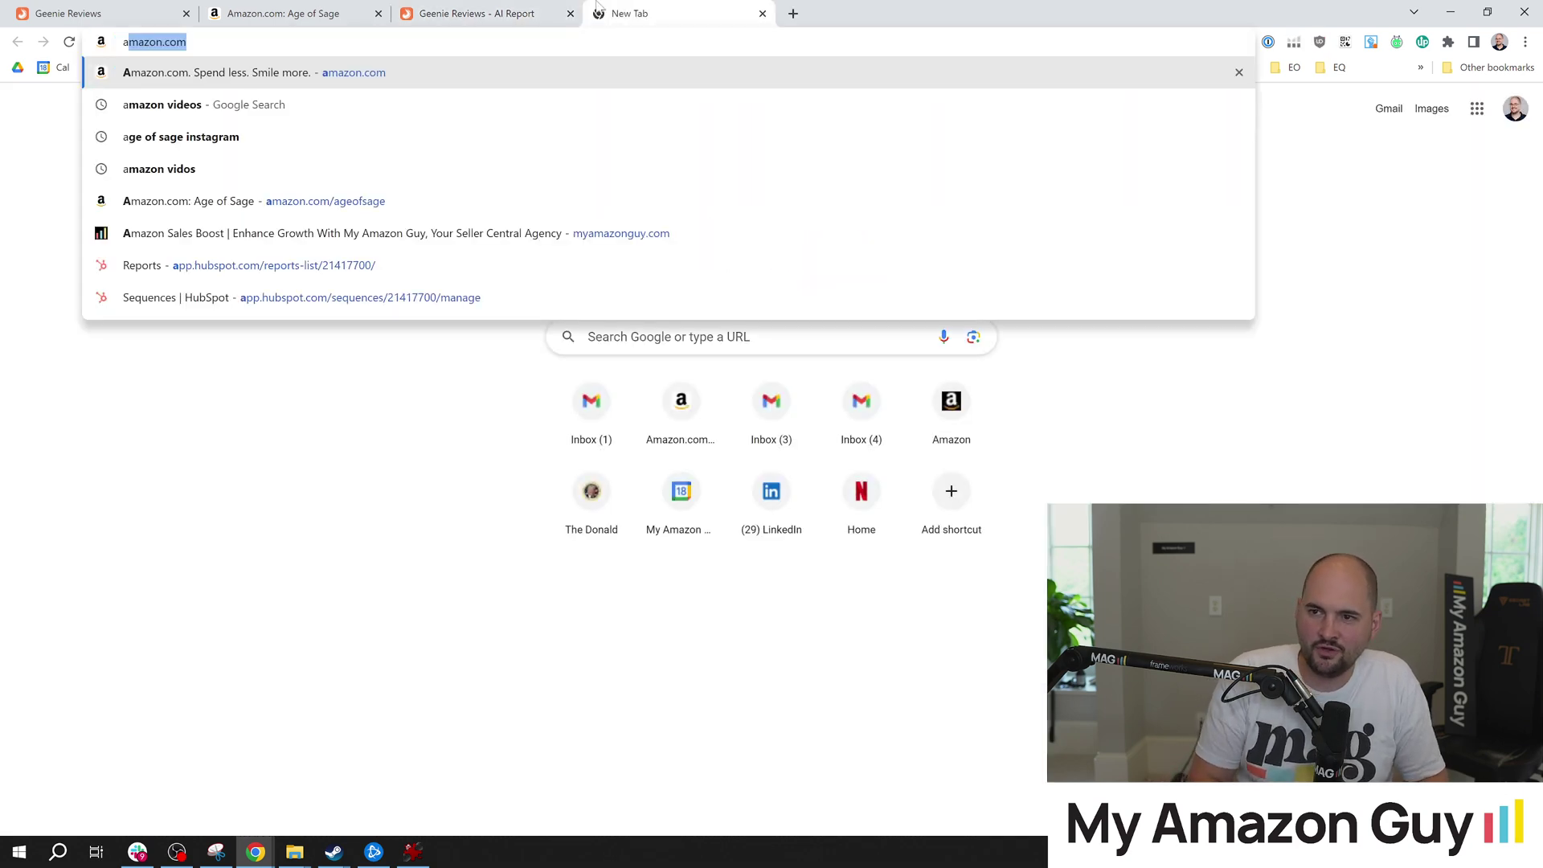
text(m)
key(BackSpace)
key(BackSpace)
key(BackSpace)
text(myamazonguy.com/history)
key(Return)
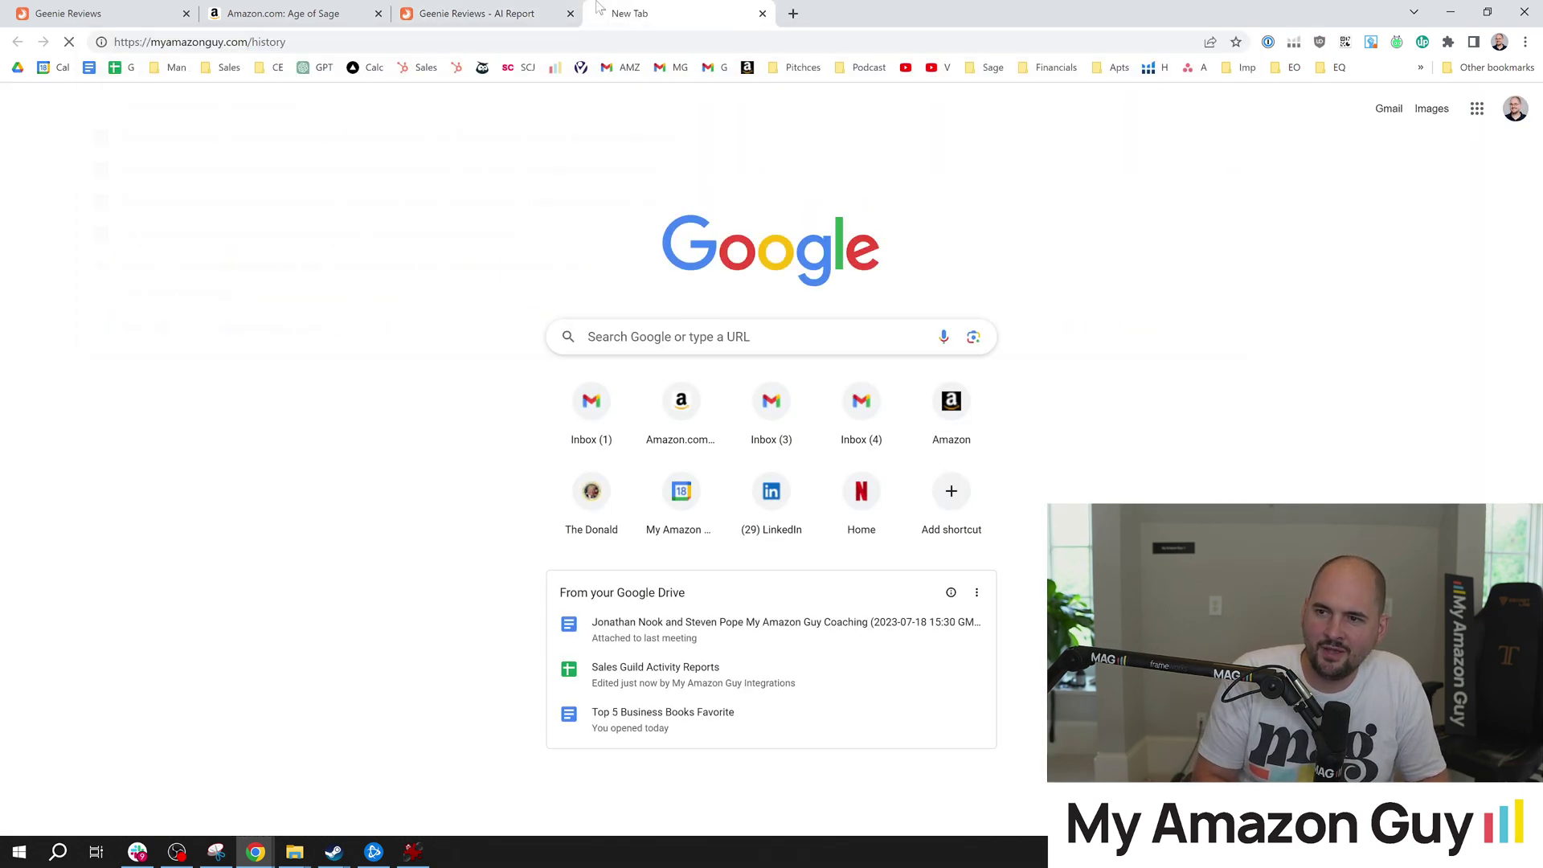
double_click(271, 43)
key(BackSpace)
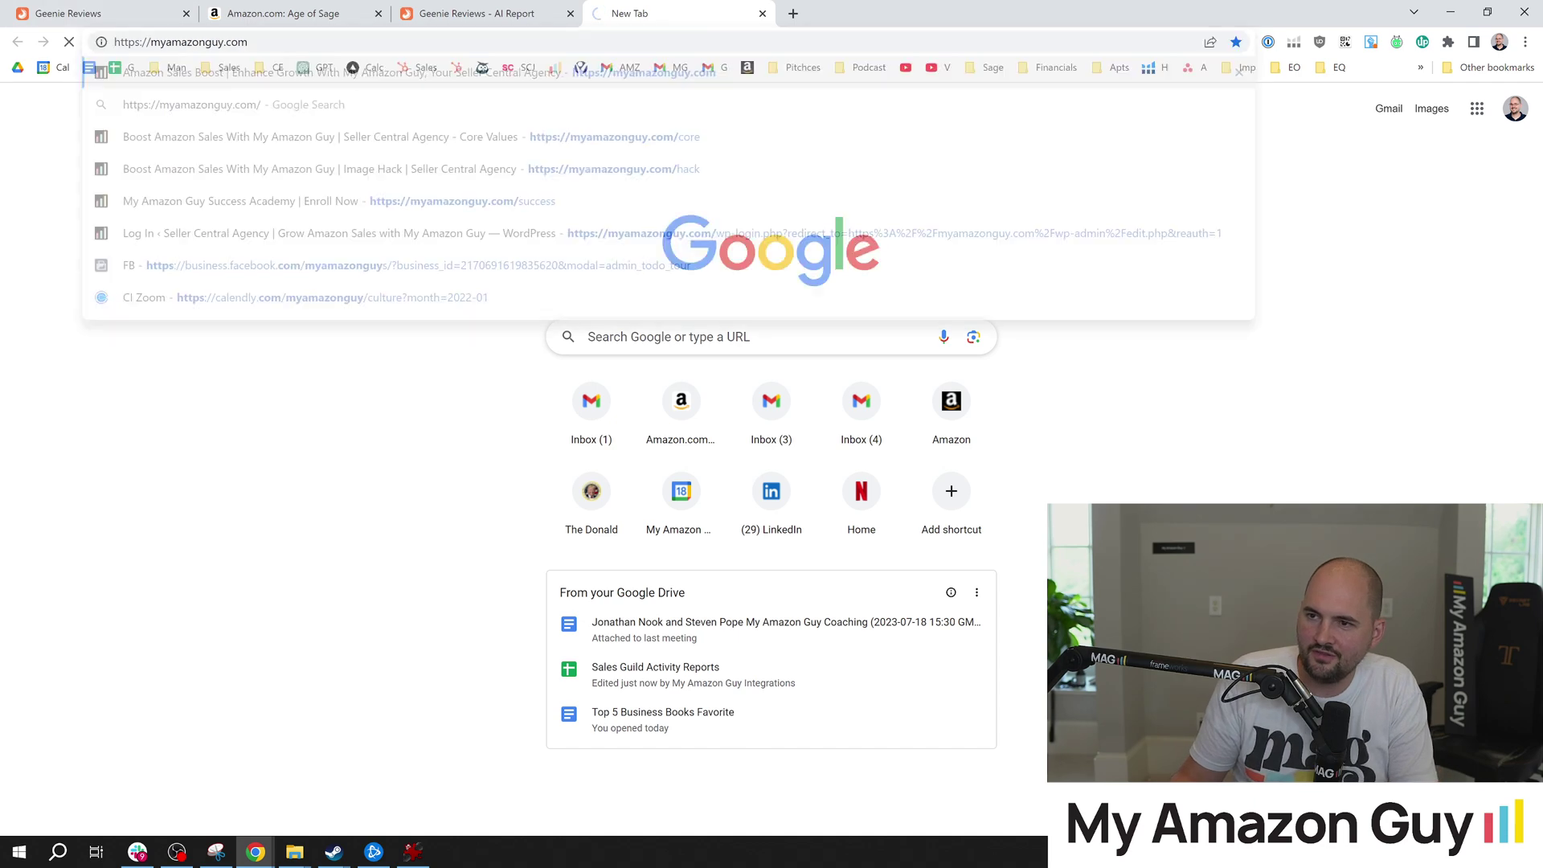
key(Return)
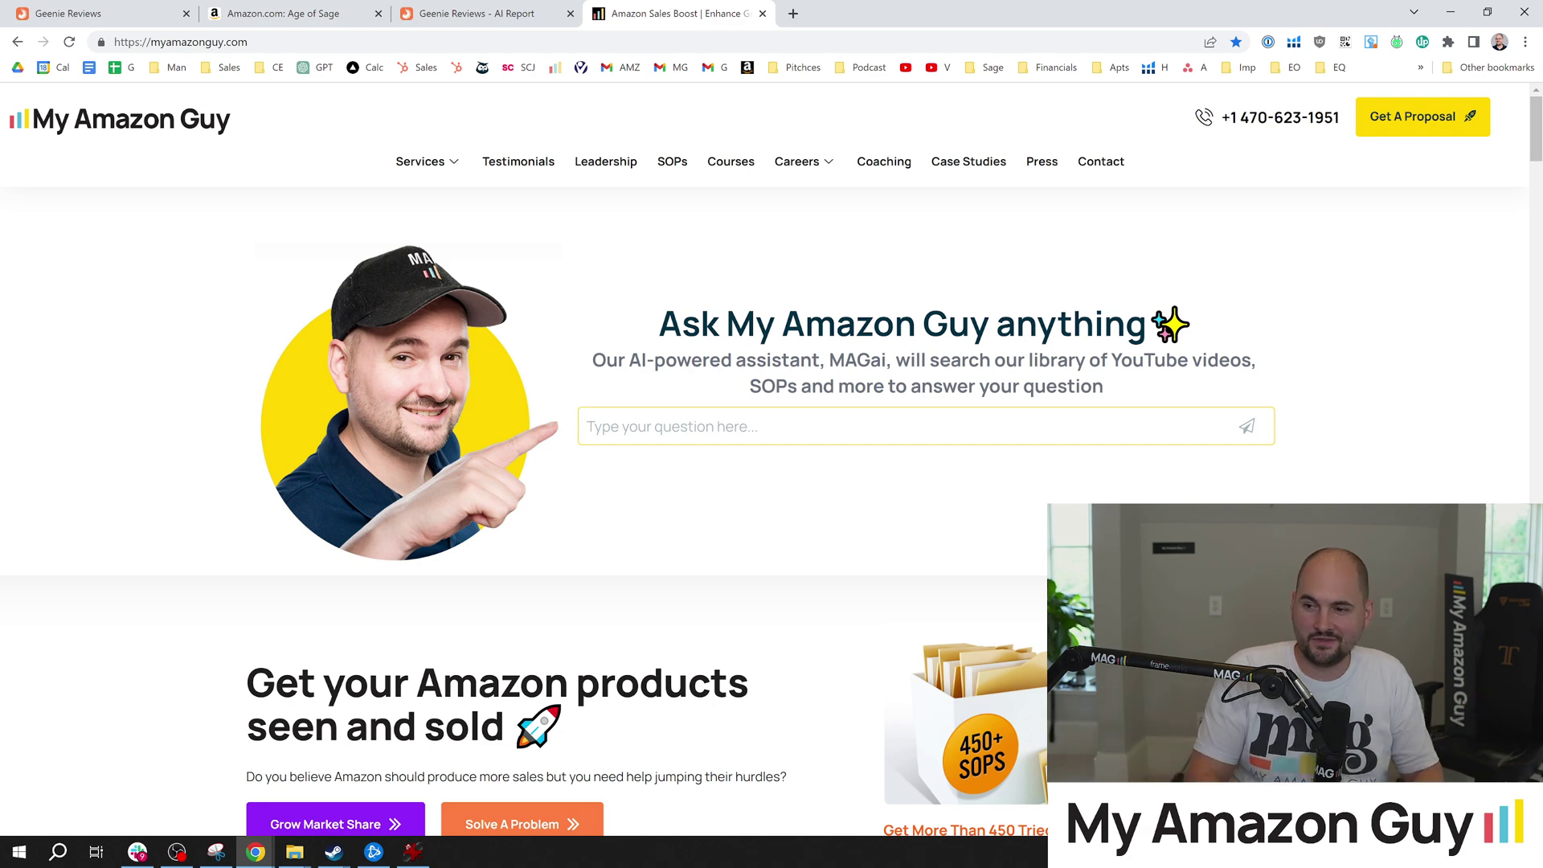
Step: Ask the MAGai assistant "how do I grow my sales on amazon"
text(how do I gr)
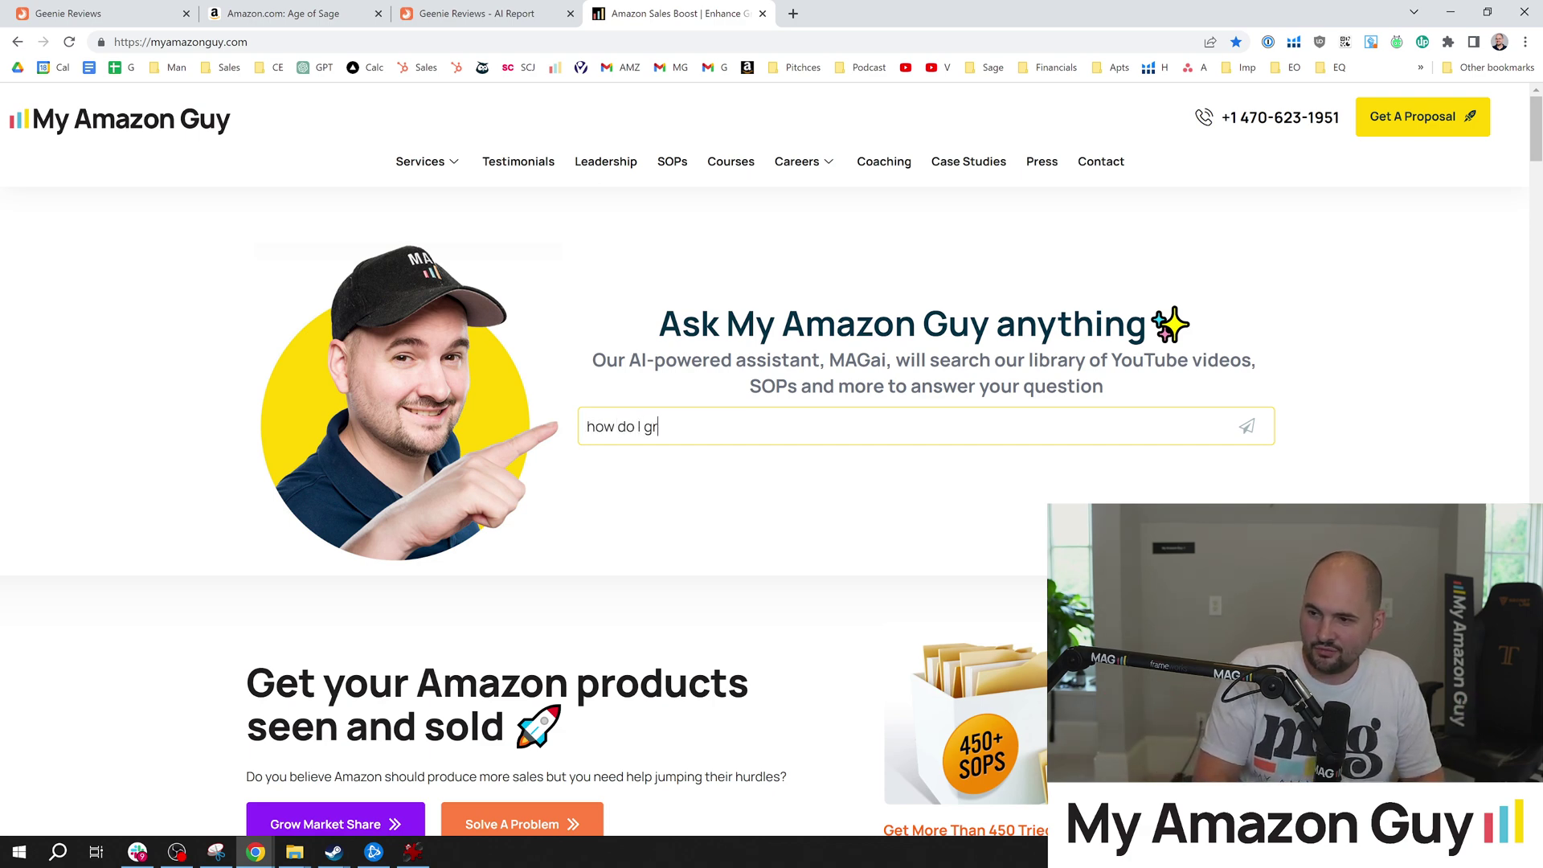
text(ow my sales on amazon)
key(Return)
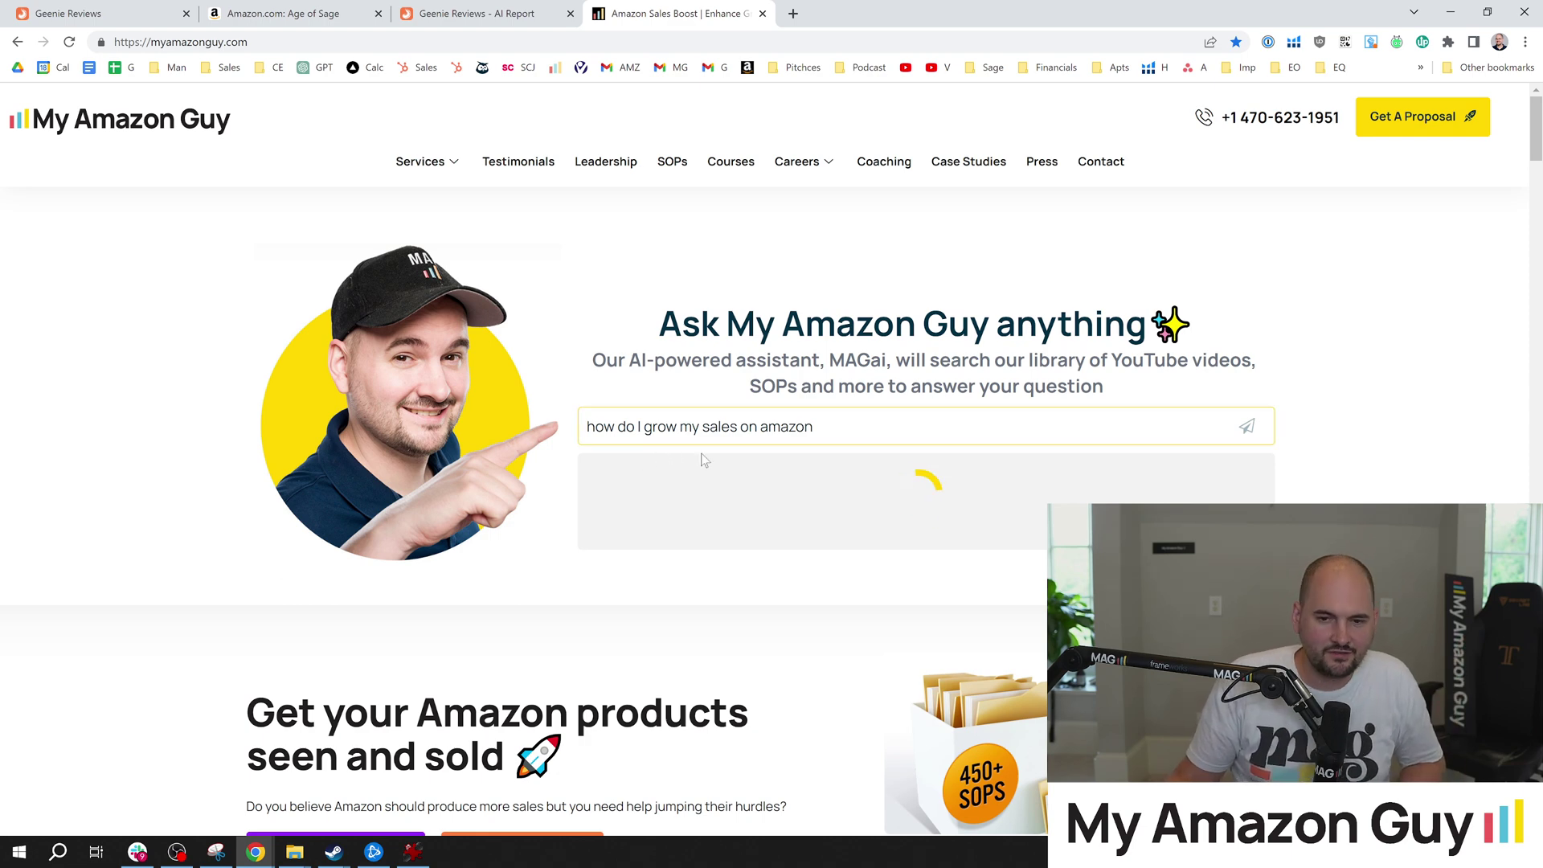
Step: Read the assistant's answer and highlight the product review base, Amazon advertising and competitive pricing strategies
scroll(699, 454, down, 1)
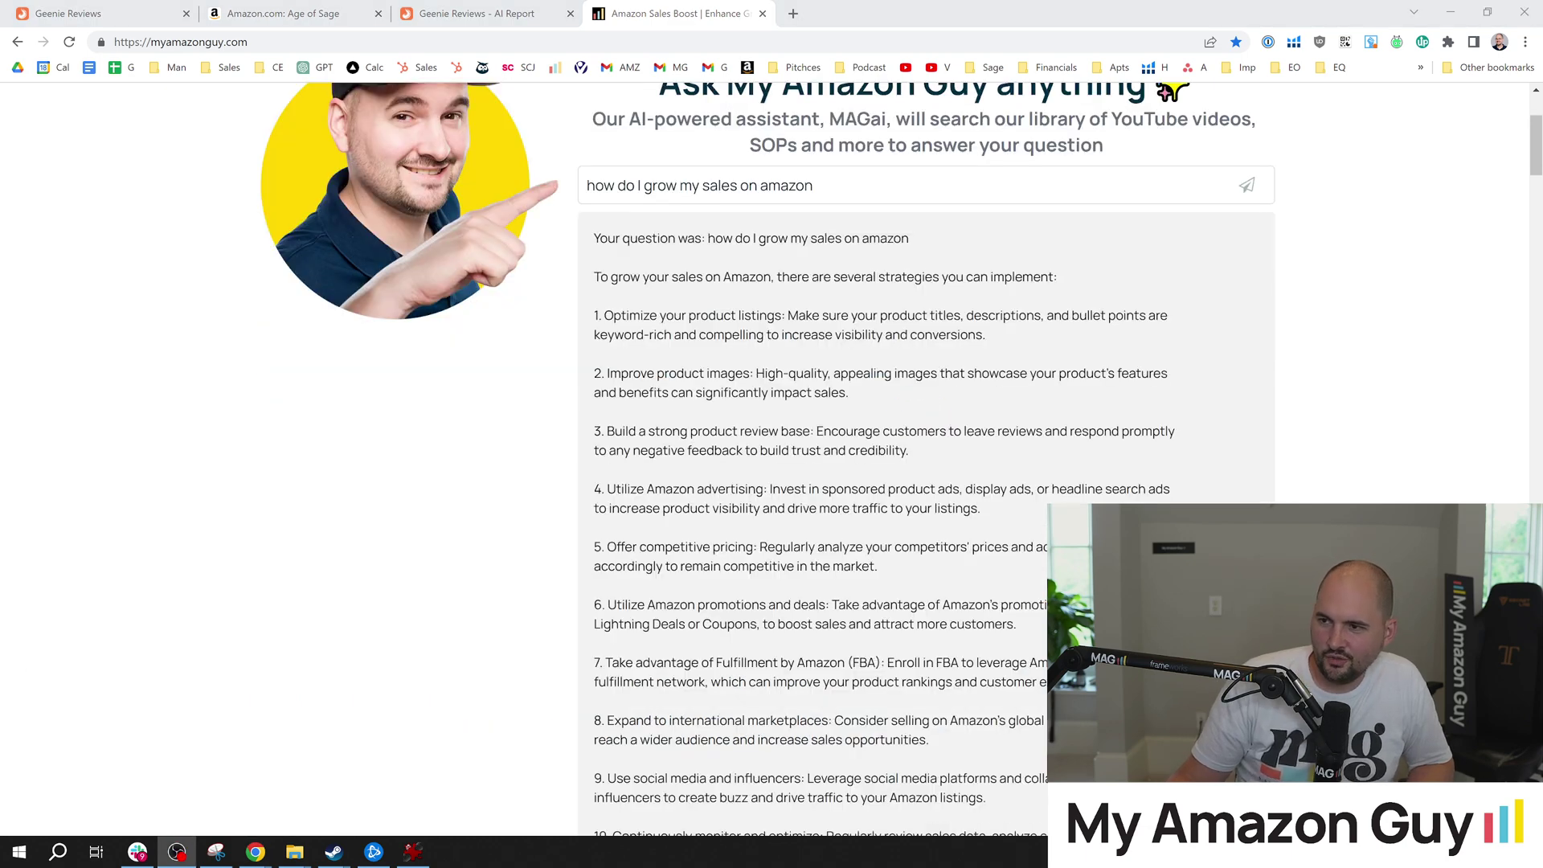
scroll(823, 599, down, 2)
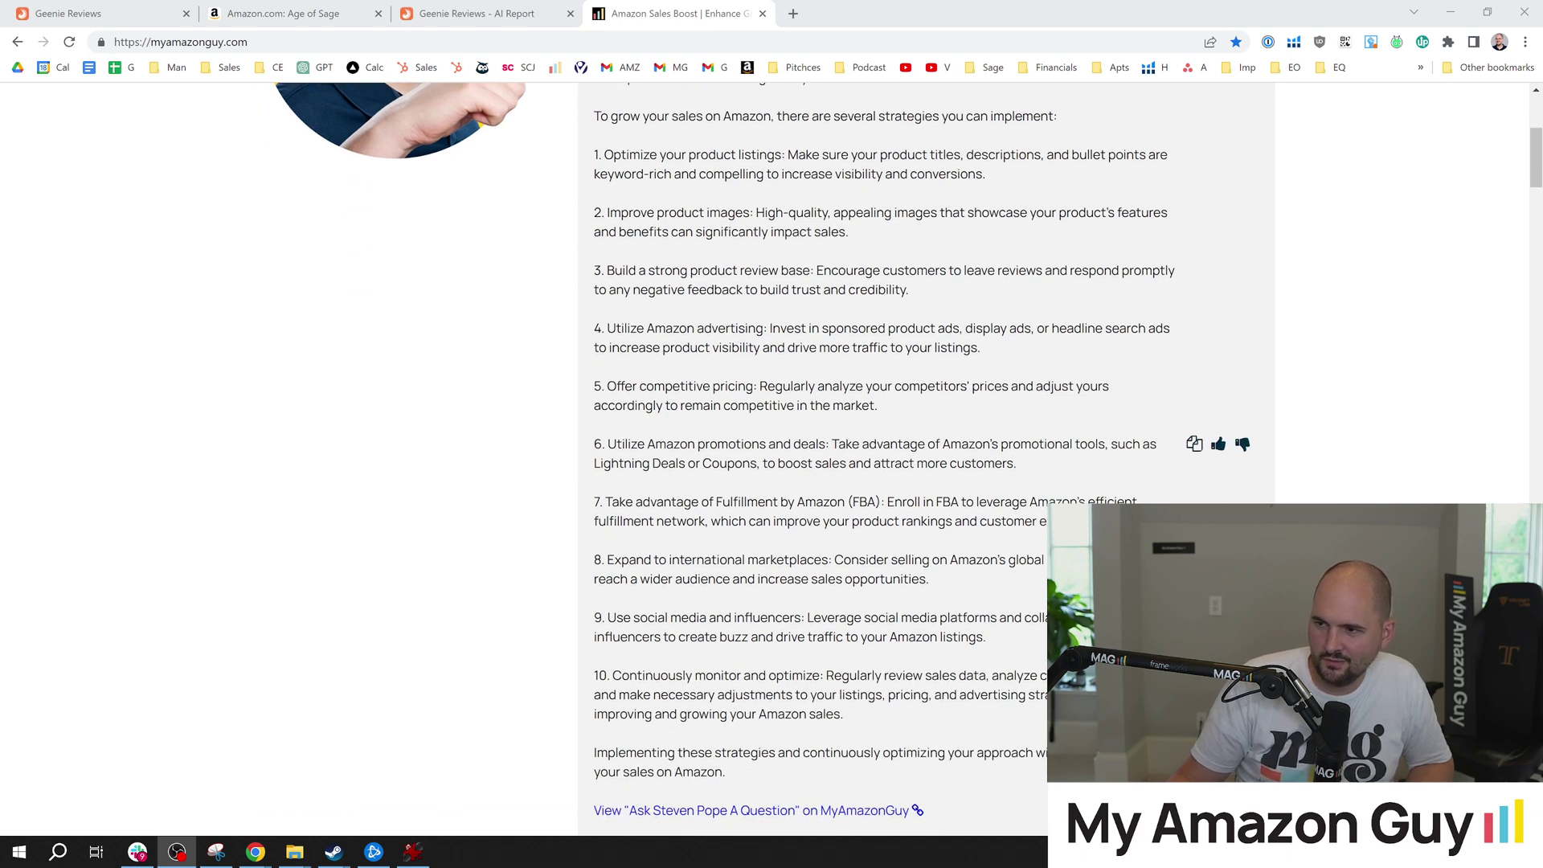
drag(710, 270, 796, 271)
drag(639, 341, 780, 333)
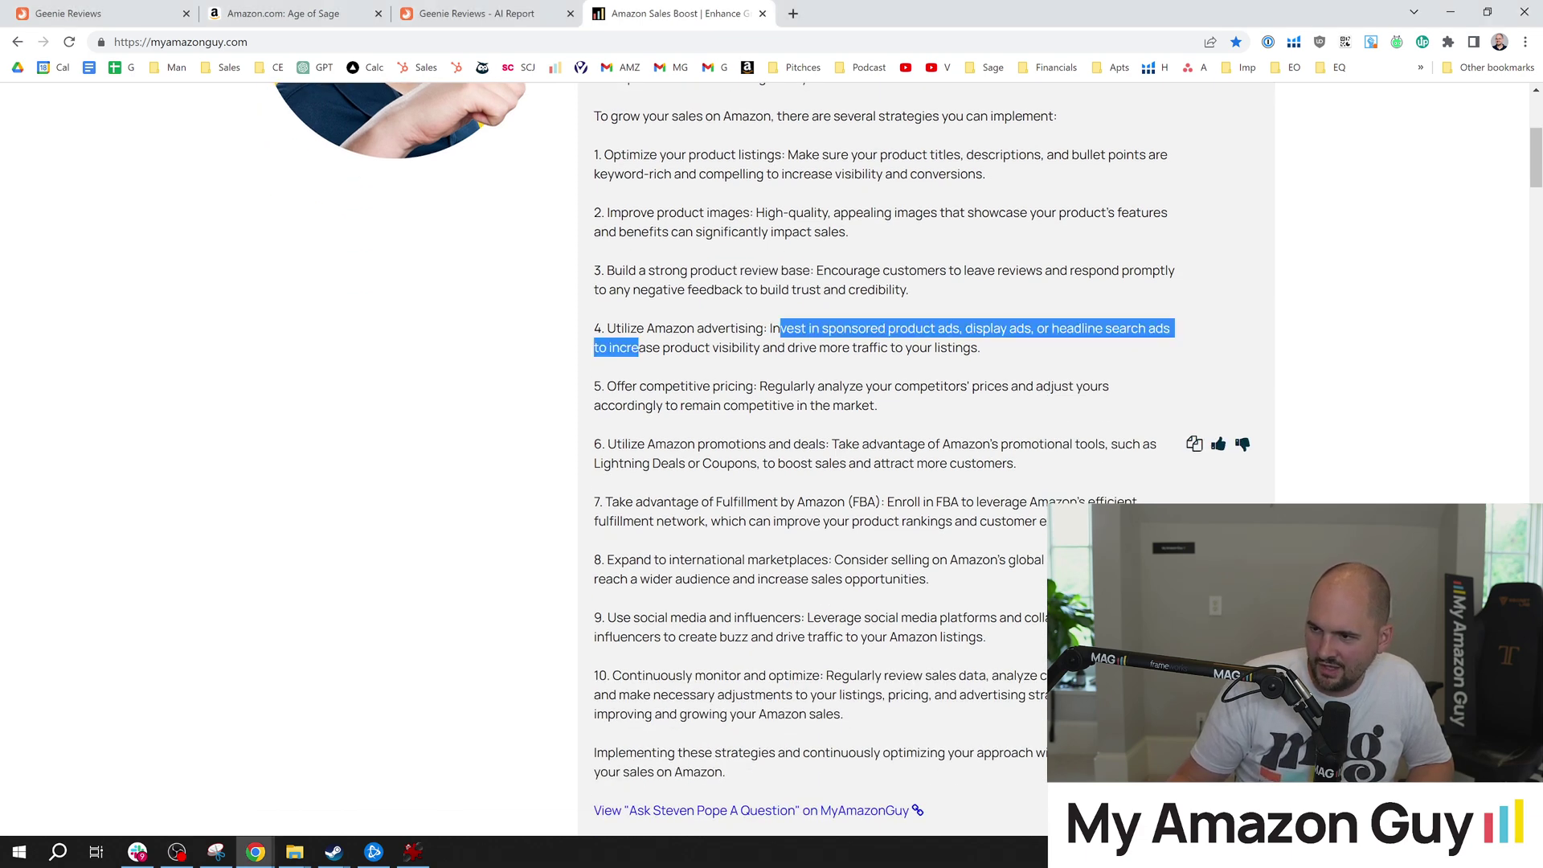
drag(626, 387, 776, 387)
Step: Look through the rest of the assistant's answer, its related link and the growth offer, and return to the strategies
scroll(776, 386, down, 1)
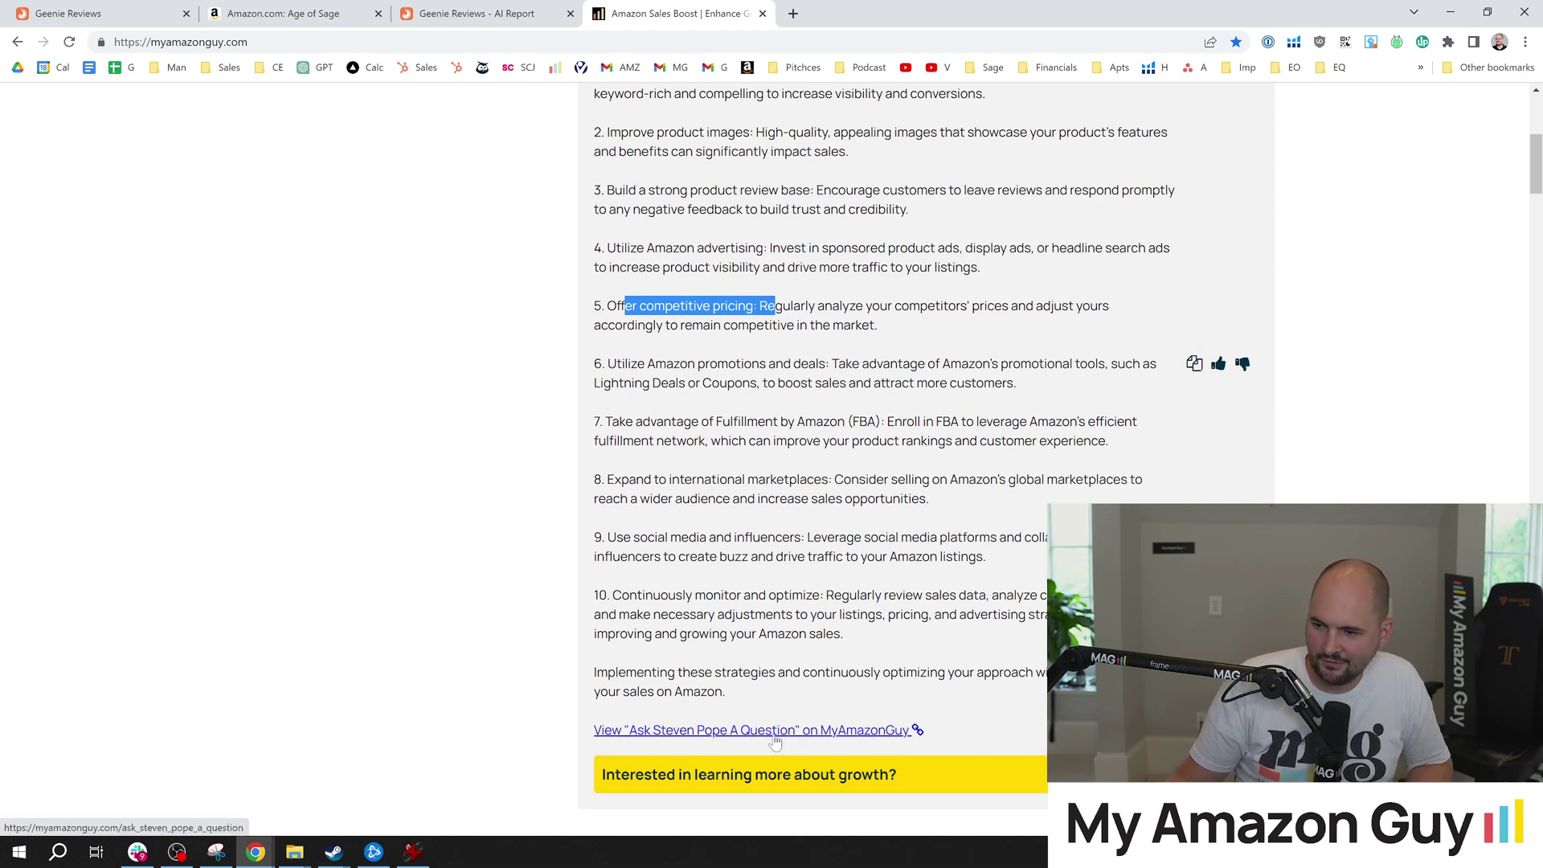
scroll(323, 575, down, 1)
scroll(322, 574, down, 5)
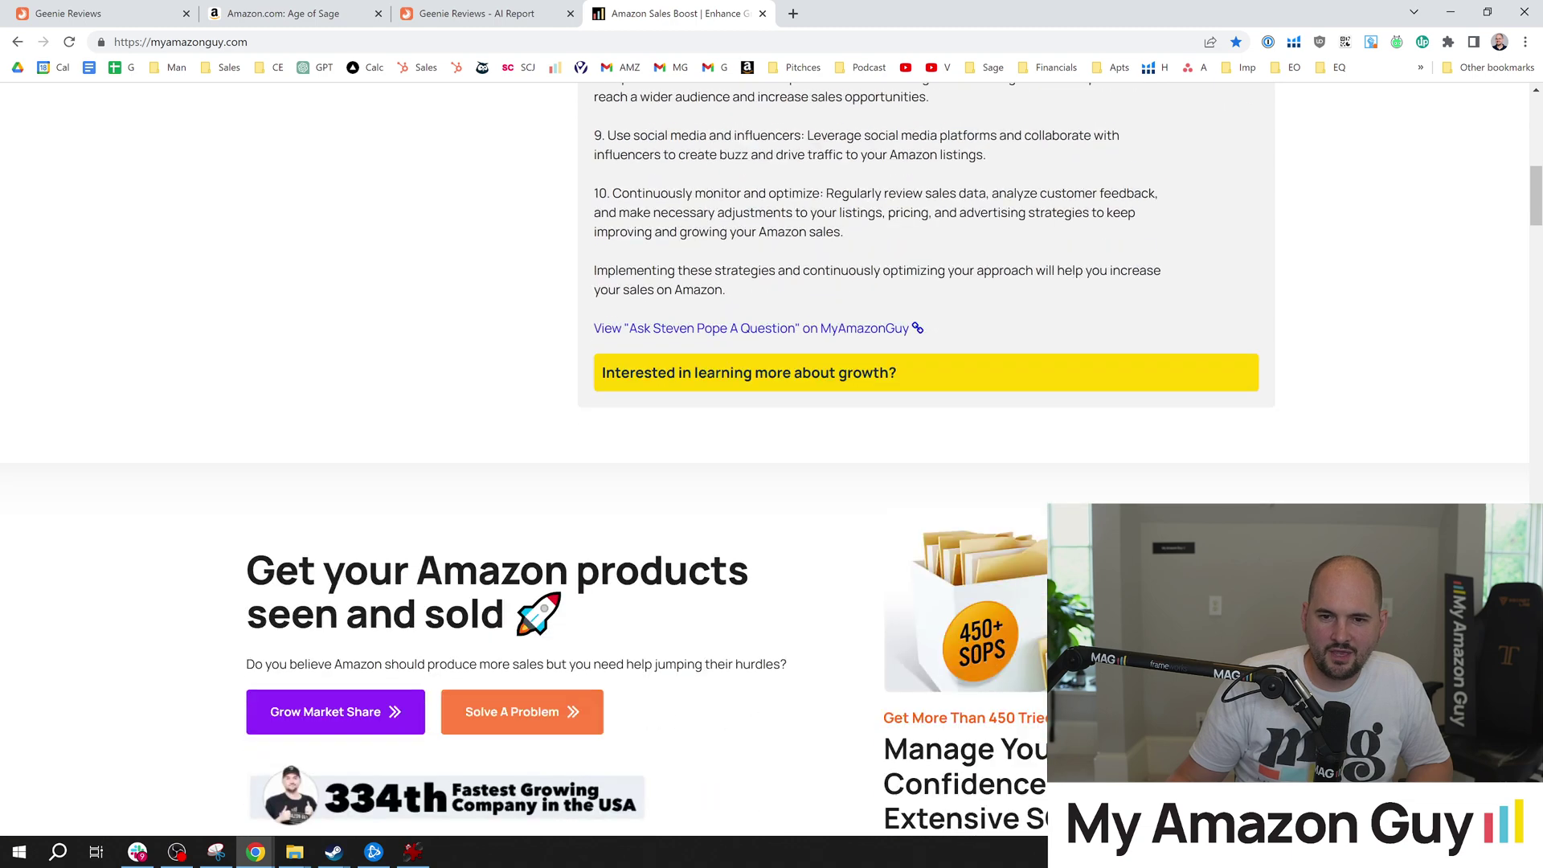
scroll(538, 544, up, 1)
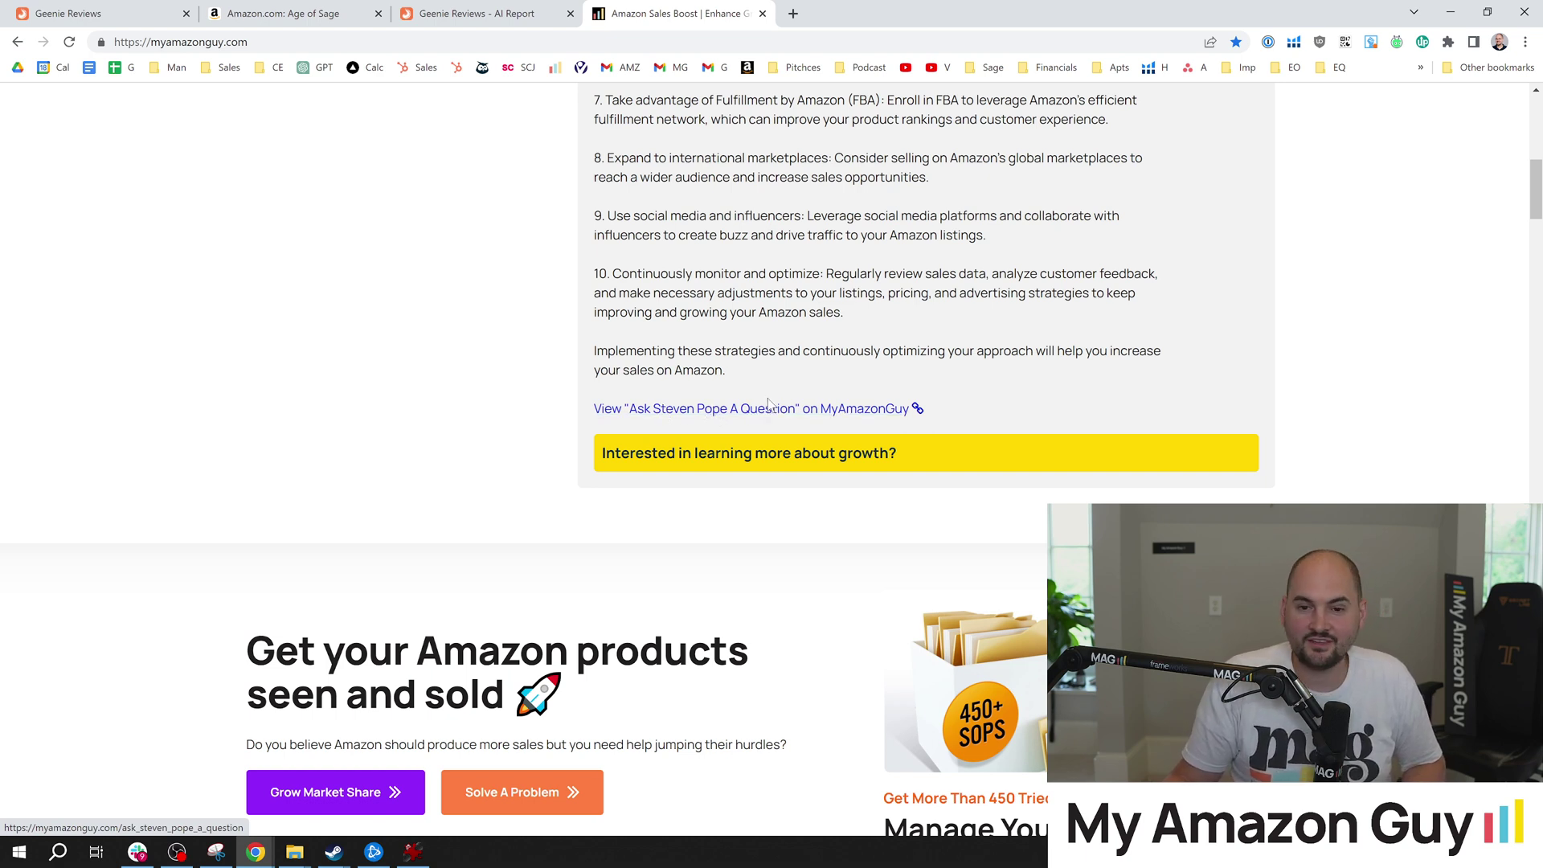
scroll(726, 447, up, 2)
scroll(726, 447, up, 8)
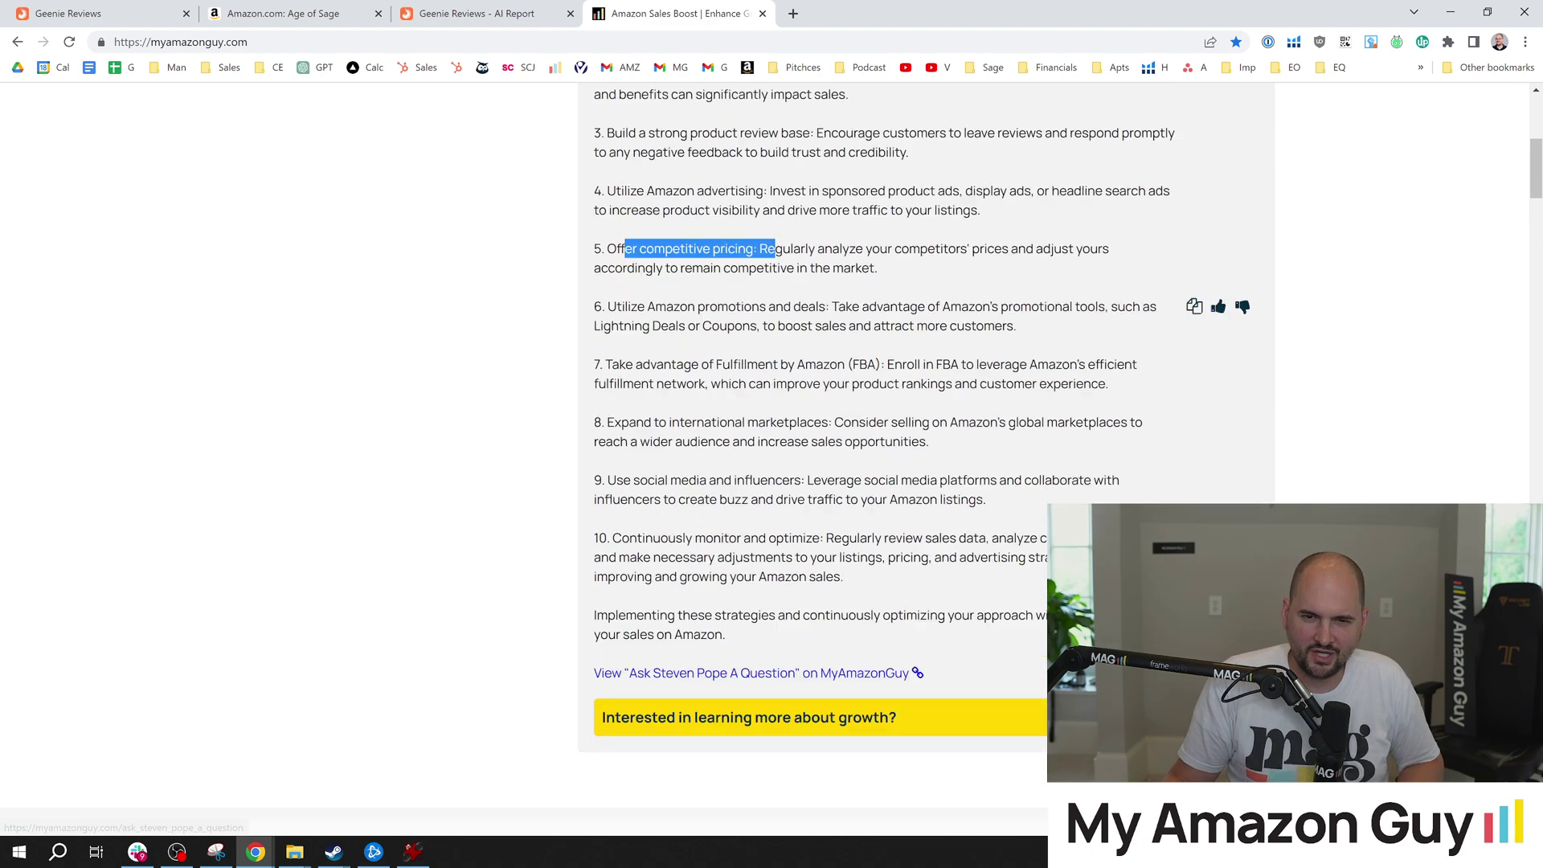